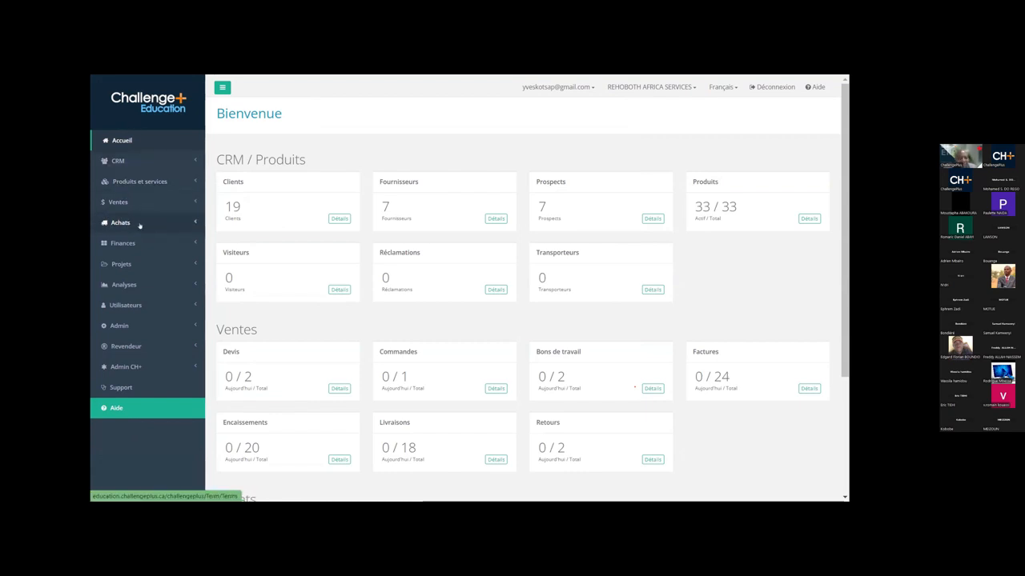
# - Open the record of supplier NGK SARL from the supplier list
pyautogui.click(139, 224)
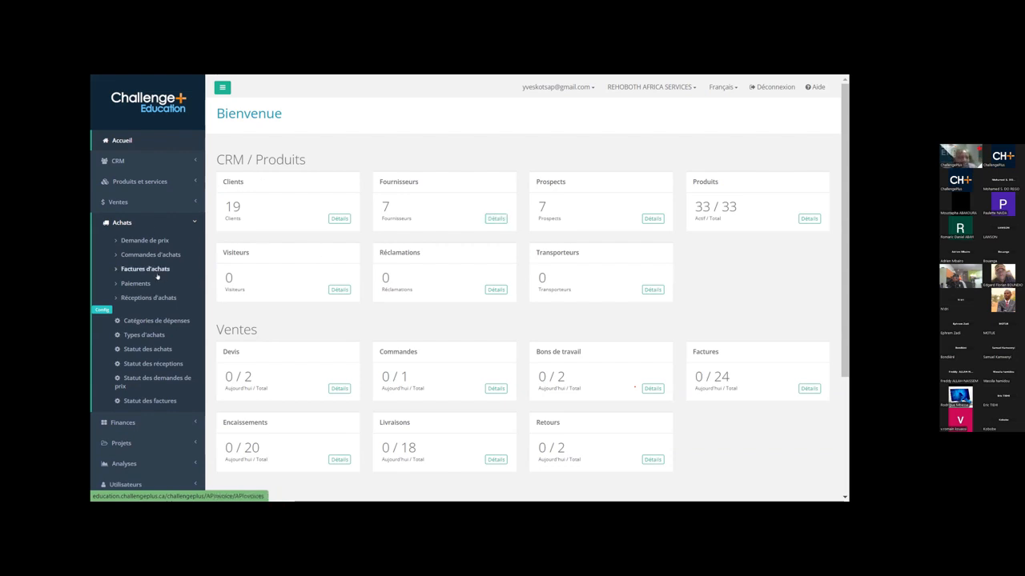
pyautogui.click(495, 219)
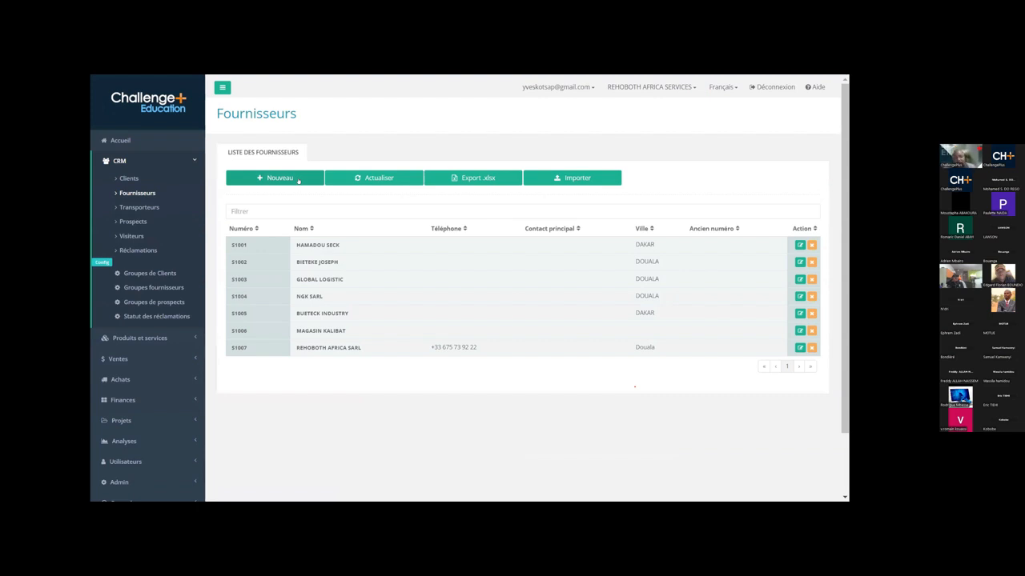
pyautogui.click(307, 297)
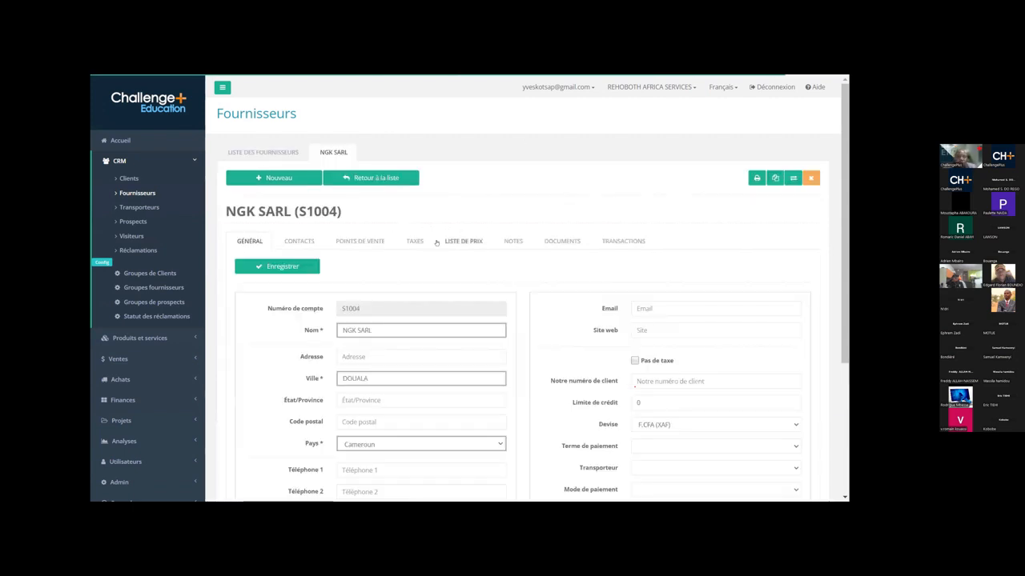
pyautogui.scroll(-1, 436, 243)
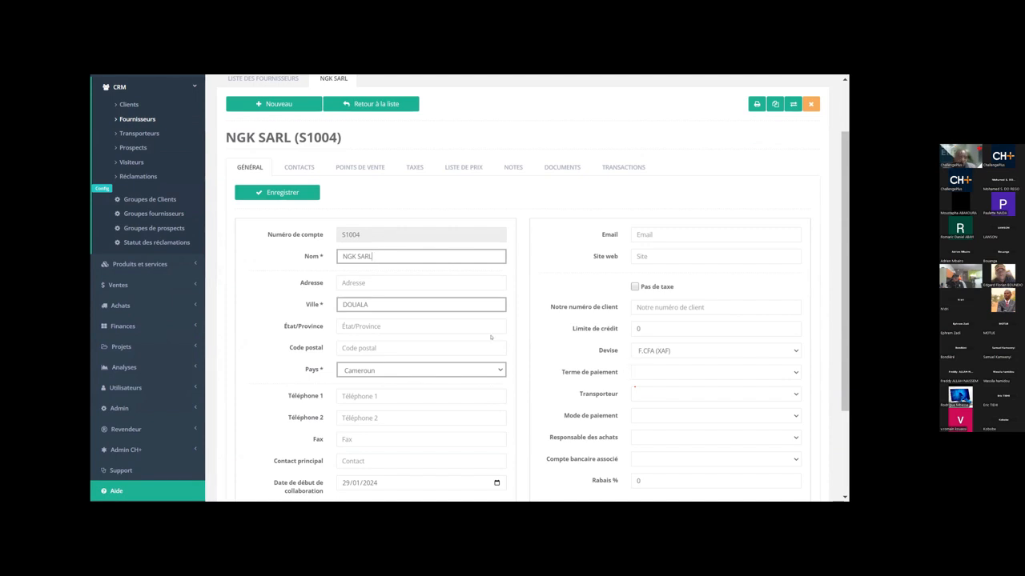
# - Review NGK SARL's contacts, points of sale with the country choices, and the available taxes
pyautogui.click(299, 167)
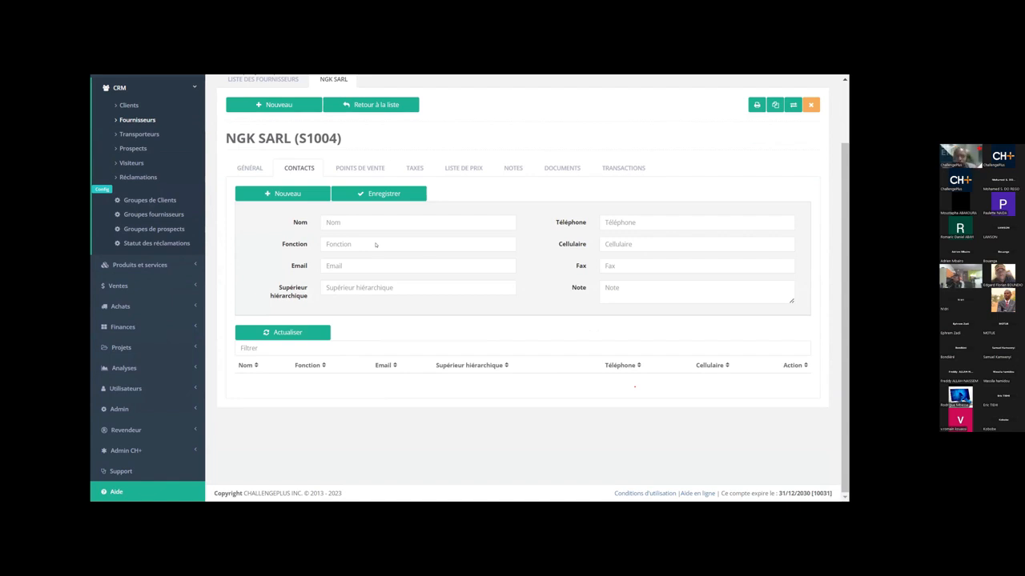
pyautogui.click(376, 171)
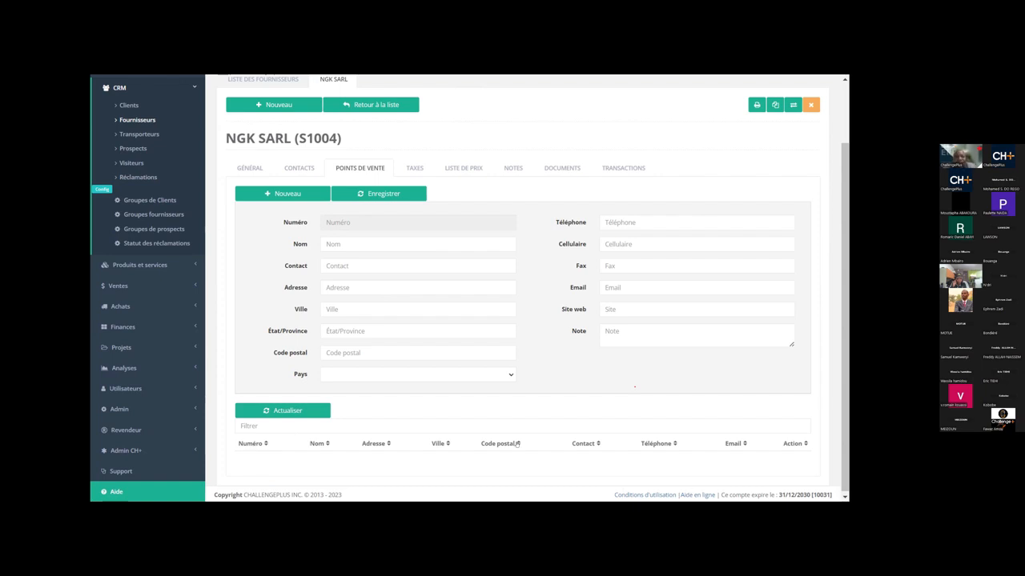
pyautogui.click(497, 377)
pyautogui.click(563, 373)
pyautogui.click(413, 169)
pyautogui.click(400, 196)
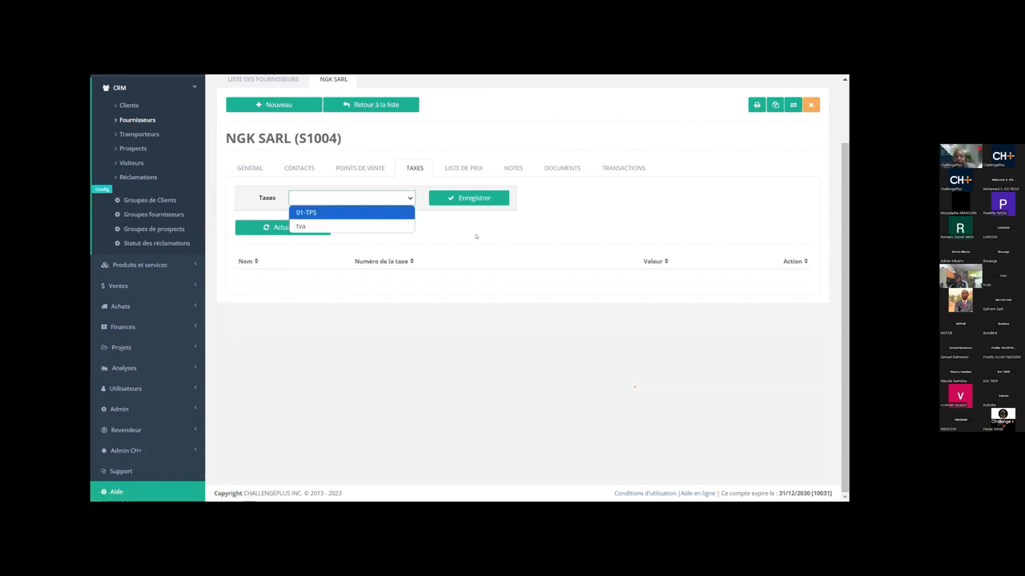
pyautogui.click(476, 237)
# - Add SHAWARMA to NGK SARL's price list with a supplier price of 1100 and save the entry
pyautogui.click(464, 169)
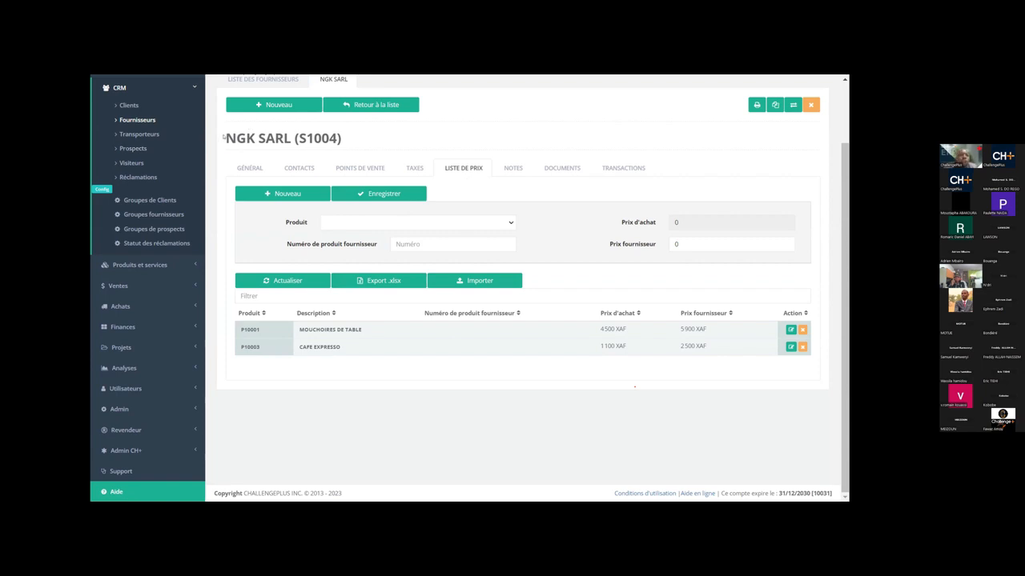
pyautogui.moveTo(223, 138); pyautogui.dragTo(364, 147)
pyautogui.click(369, 141)
pyautogui.click(434, 223)
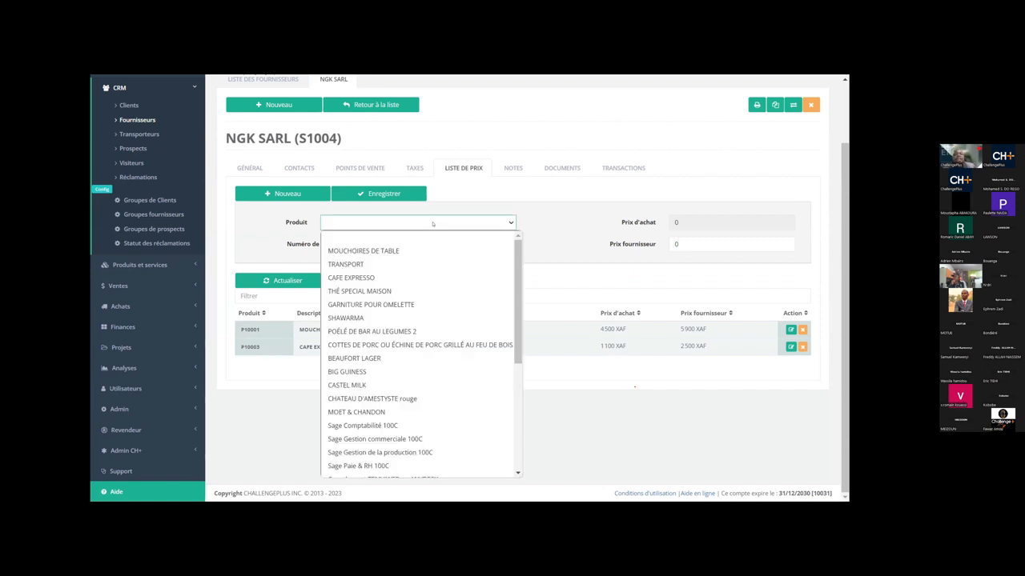
pyautogui.click(434, 318)
pyautogui.click(726, 244)
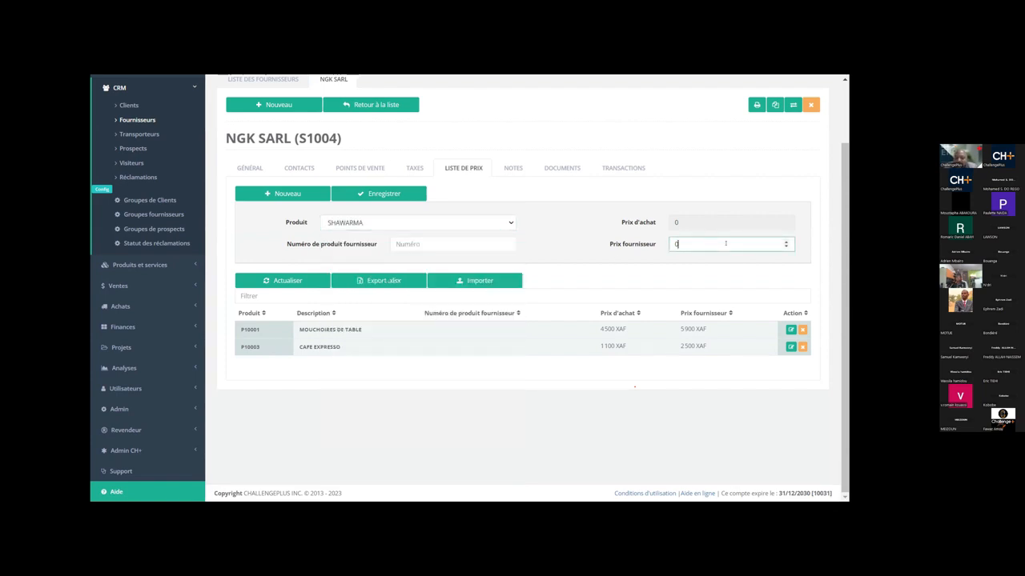
pyautogui.write('1100')
pyautogui.press('Tab')
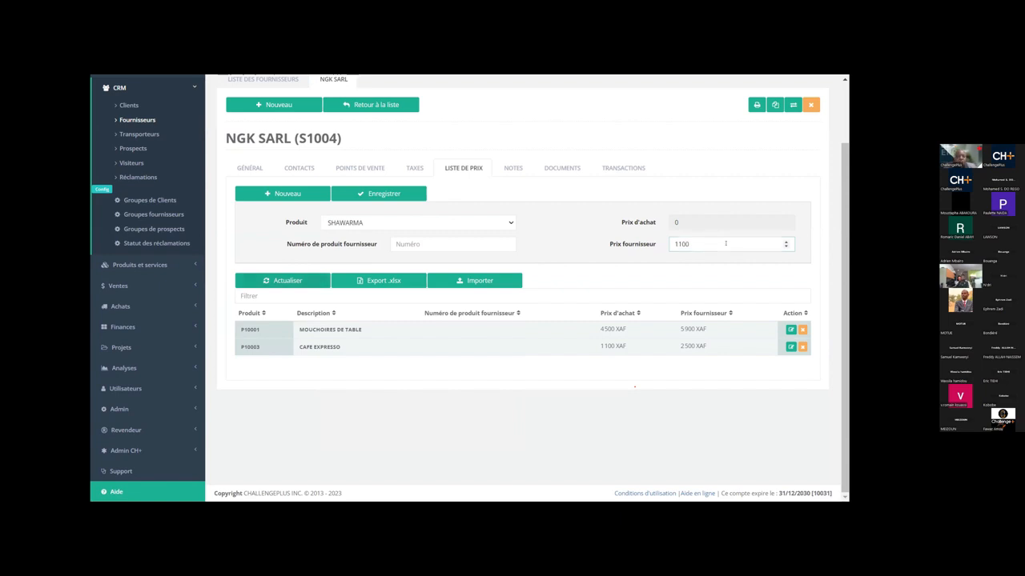
pyautogui.click(391, 198)
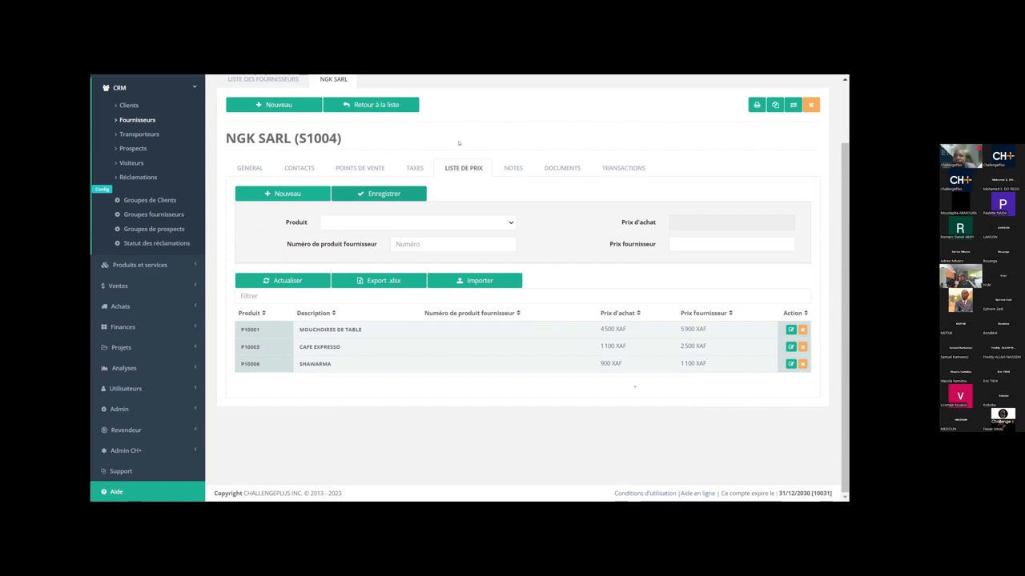
pyautogui.click(782, 80)
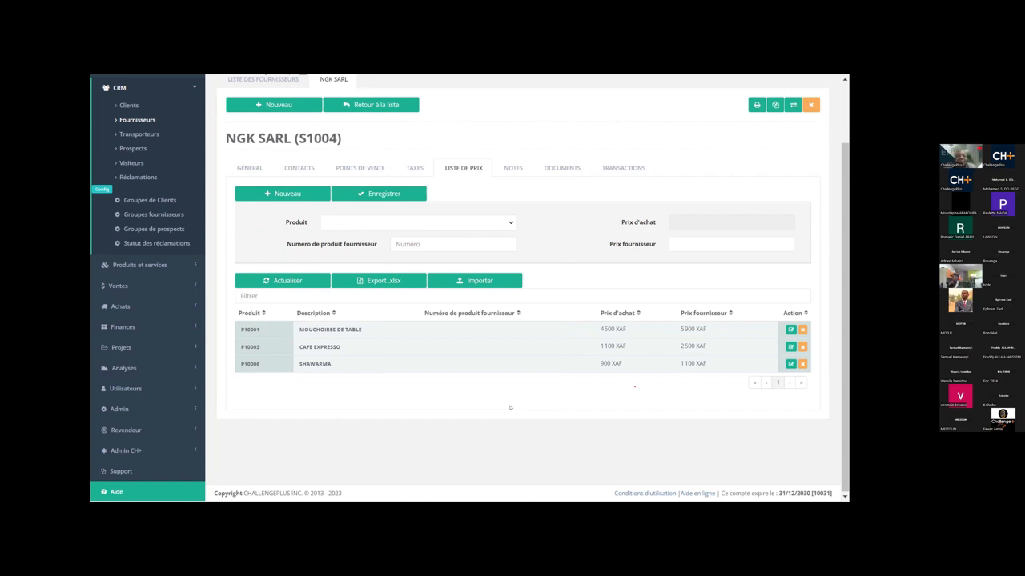
pyautogui.click(448, 223)
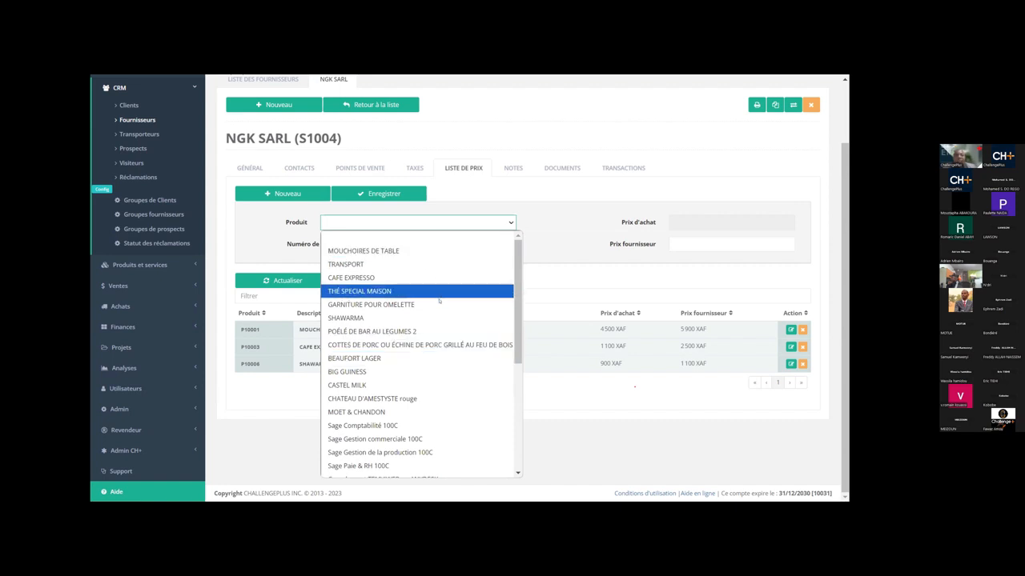
pyautogui.click(568, 252)
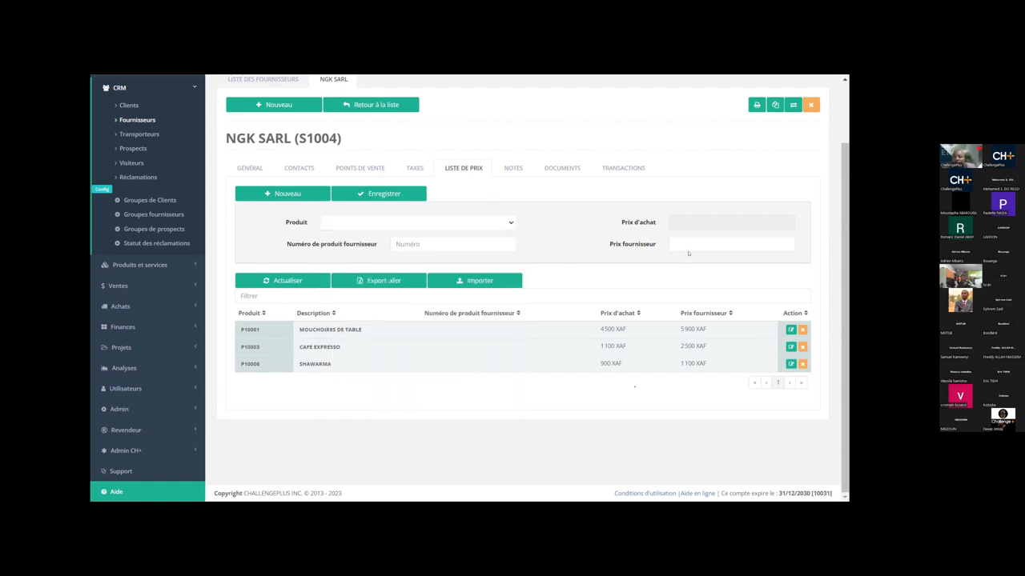
pyautogui.click(712, 243)
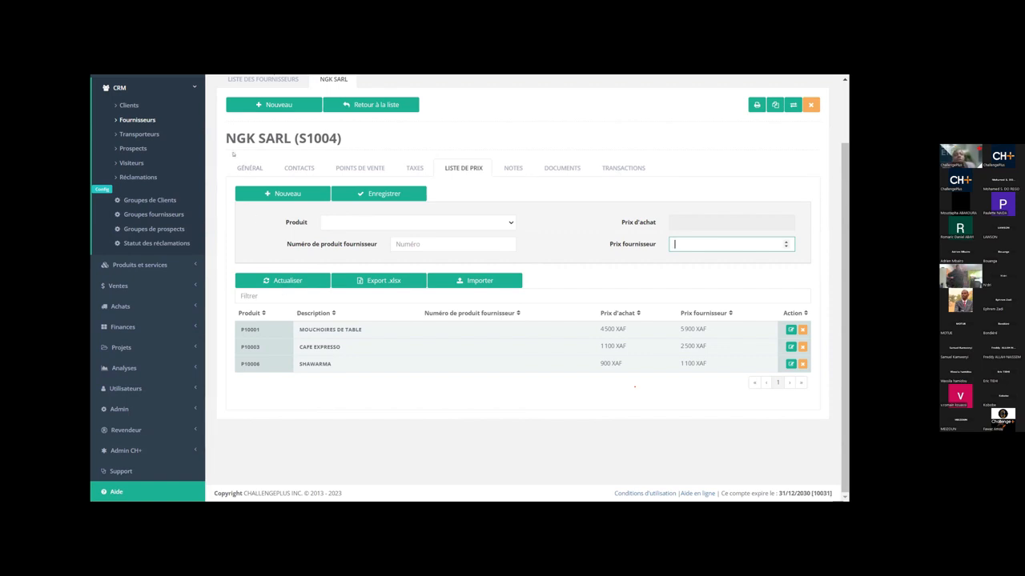
pyautogui.moveTo(226, 138); pyautogui.dragTo(291, 137)
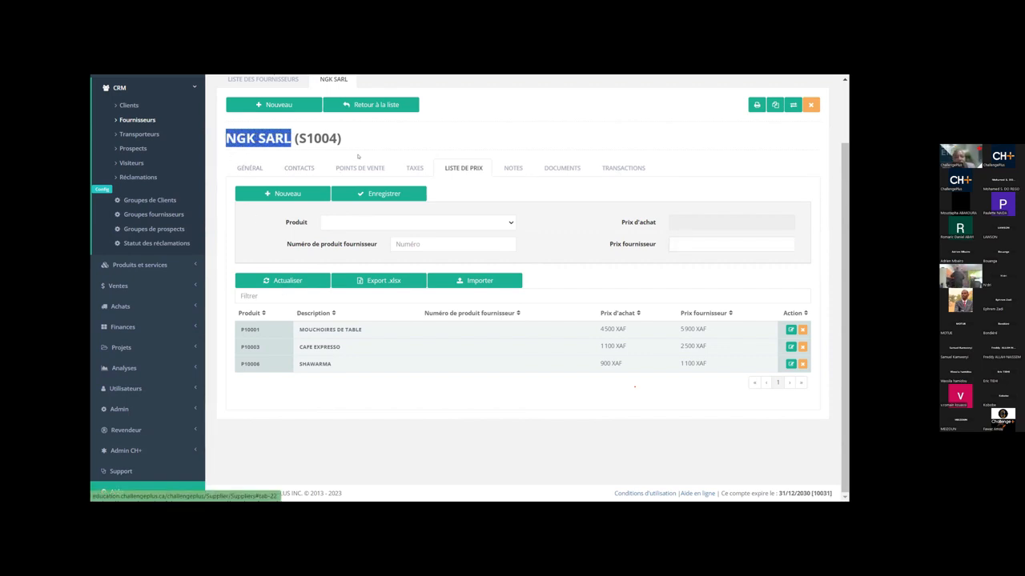
pyautogui.click(381, 140)
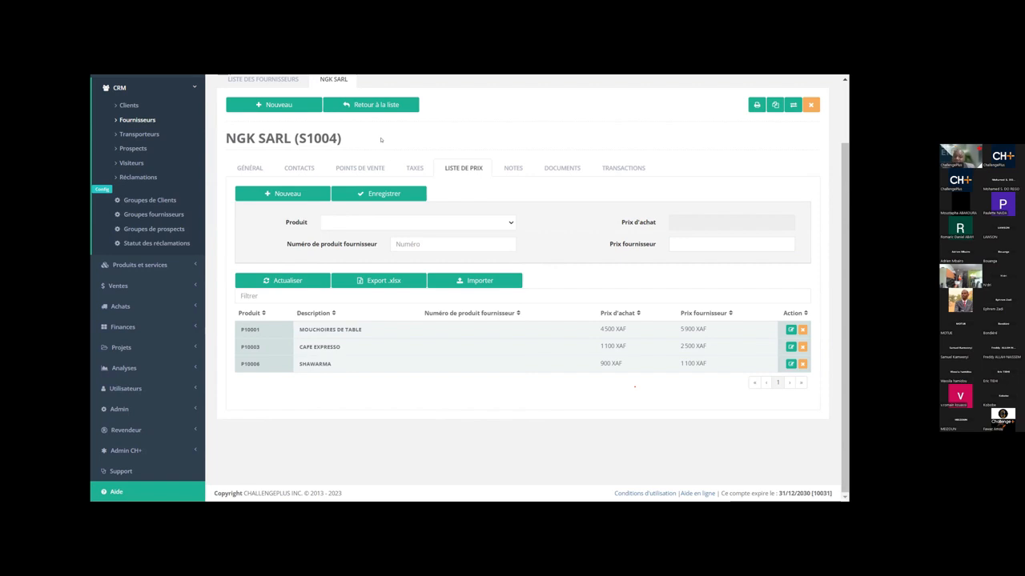
# - Look through NGK SARL's notes, documents and transactions, and refresh its list of price requests
pyautogui.click(512, 168)
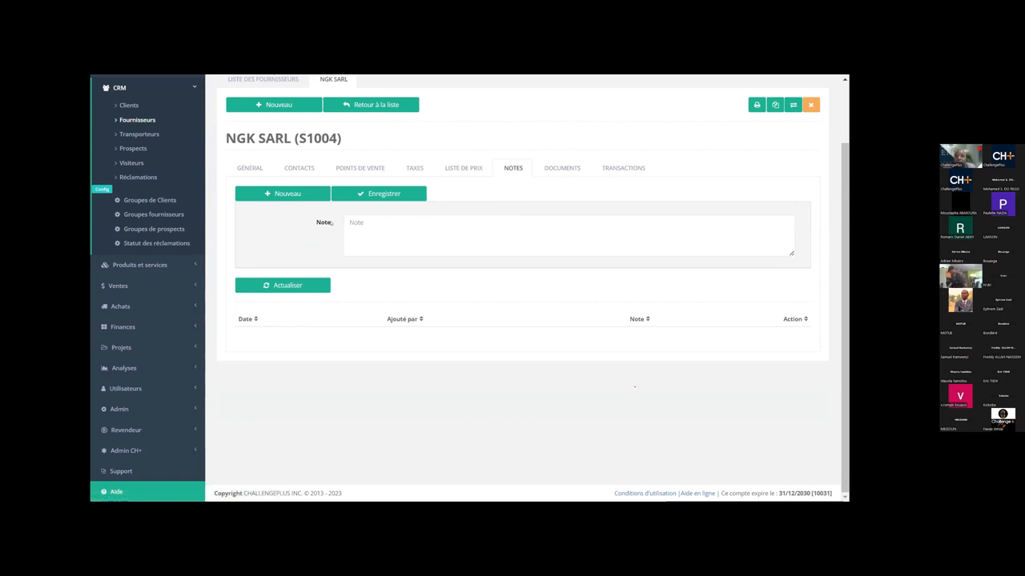
pyautogui.click(562, 167)
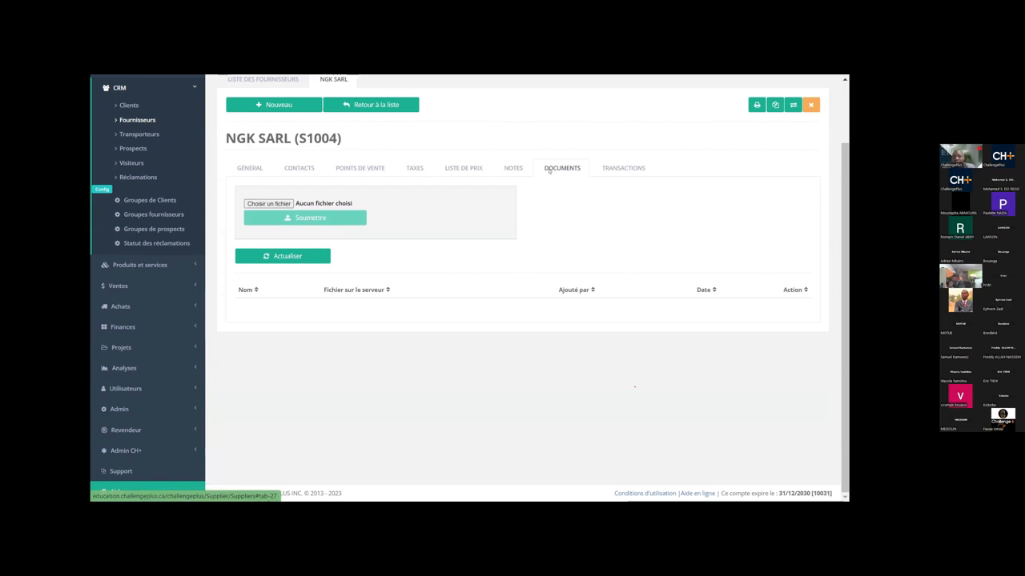
pyautogui.click(623, 168)
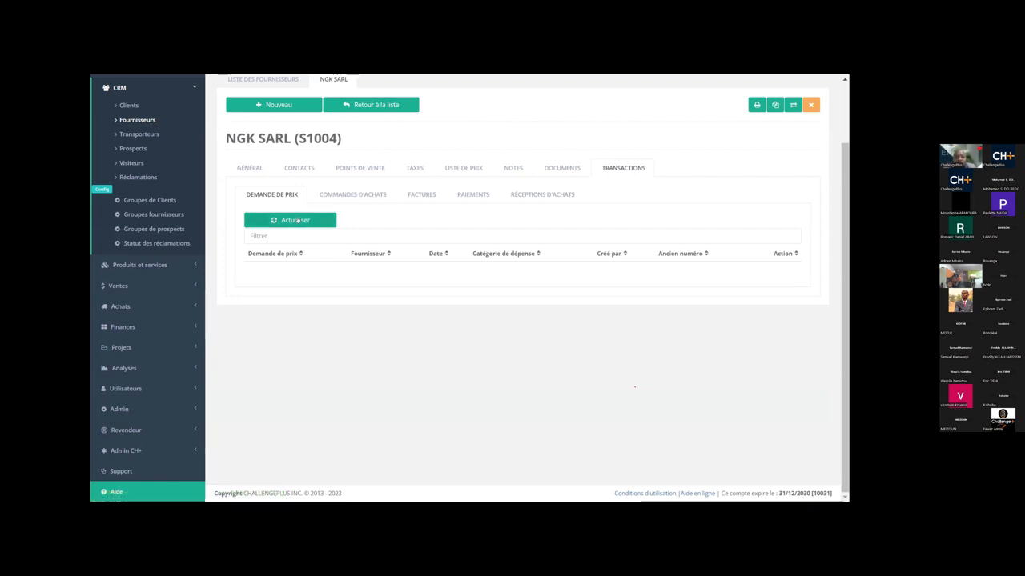
pyautogui.click(297, 220)
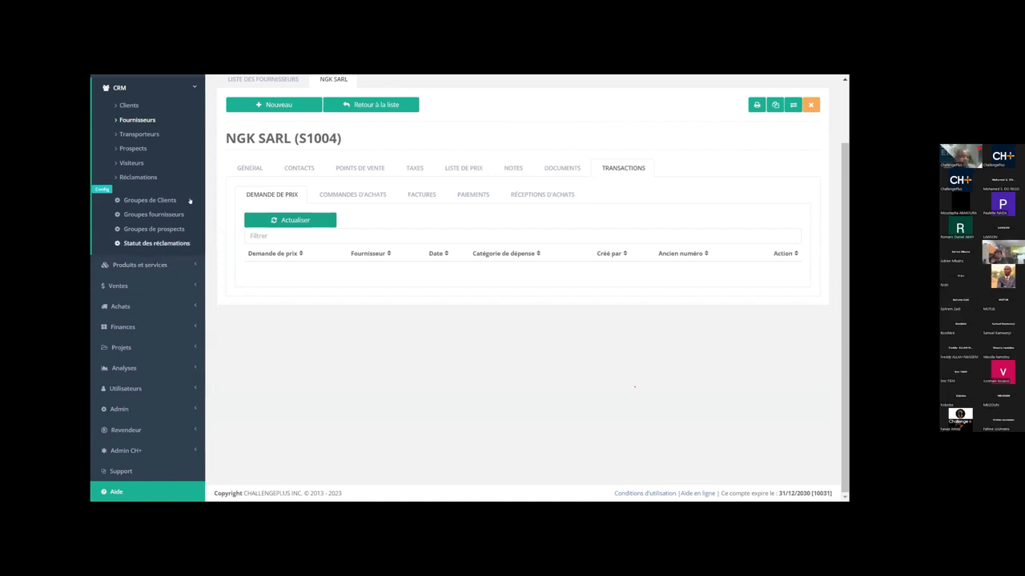
# - Create a new purchase price request for supplier NGK SARL, leave the status empty, and save it
pyautogui.scroll(2, 150, 163)
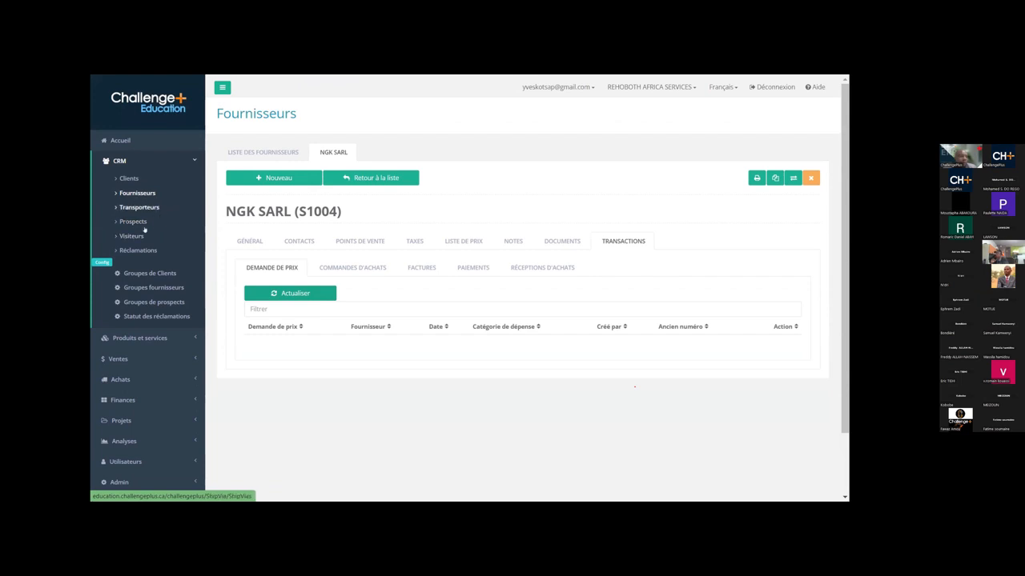
pyautogui.click(128, 379)
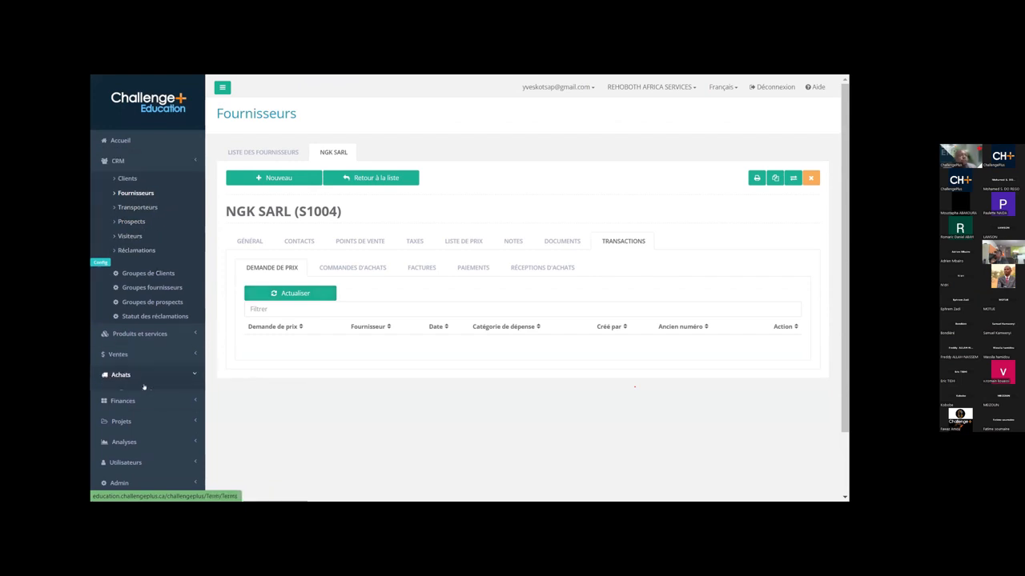
pyautogui.click(157, 242)
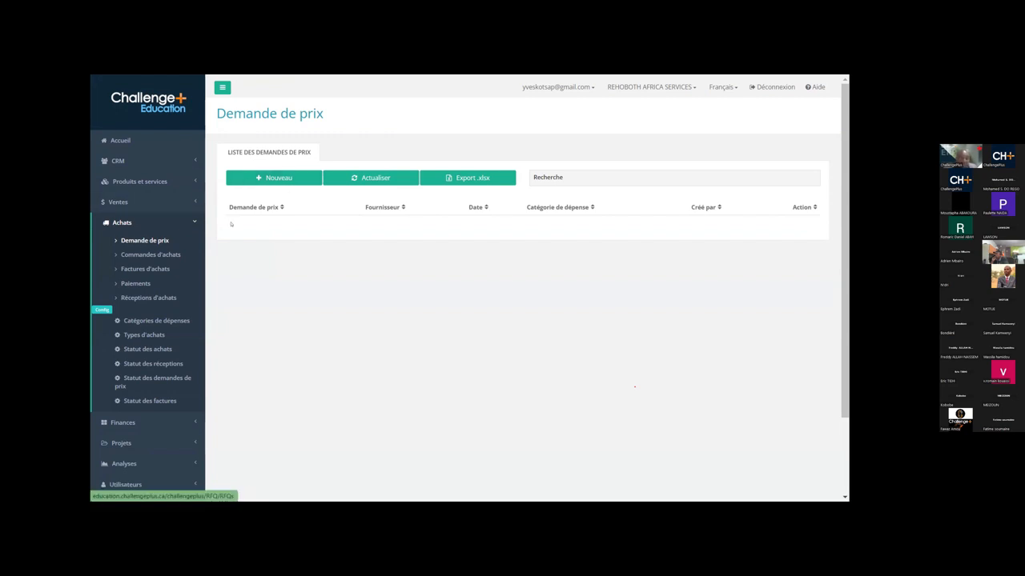
pyautogui.click(275, 180)
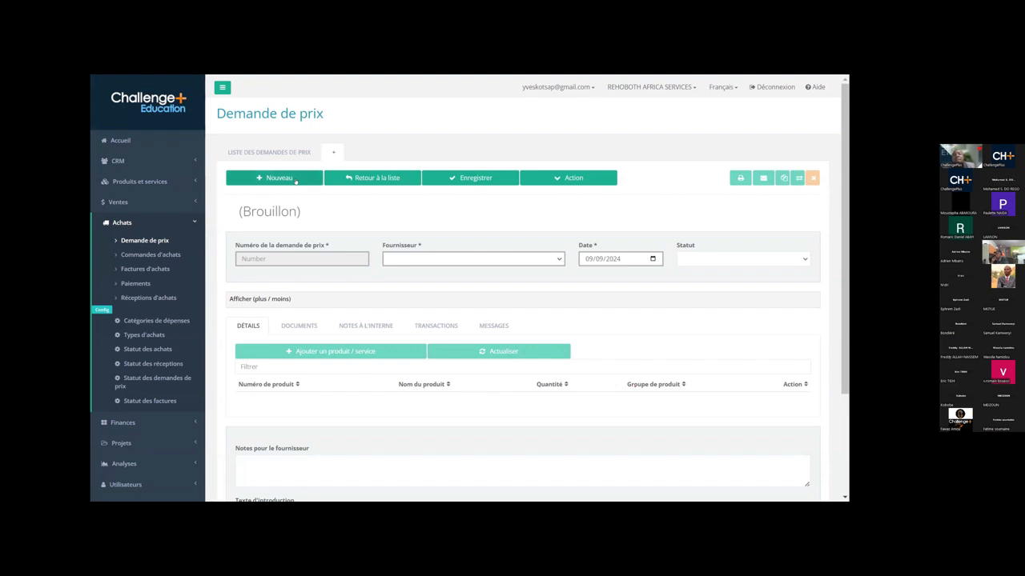
pyautogui.click(421, 254)
pyautogui.click(432, 354)
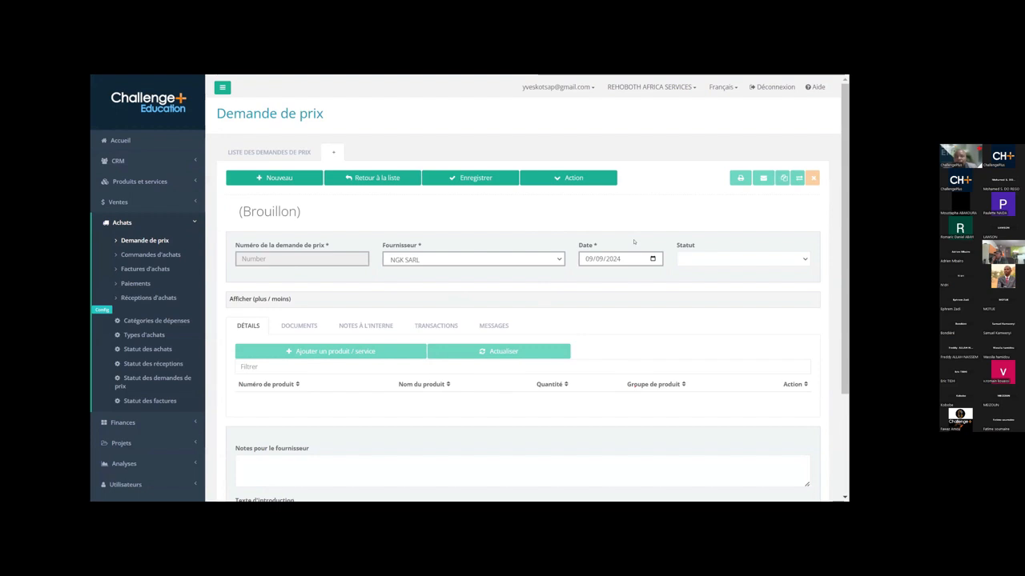
pyautogui.click(703, 260)
pyautogui.click(643, 296)
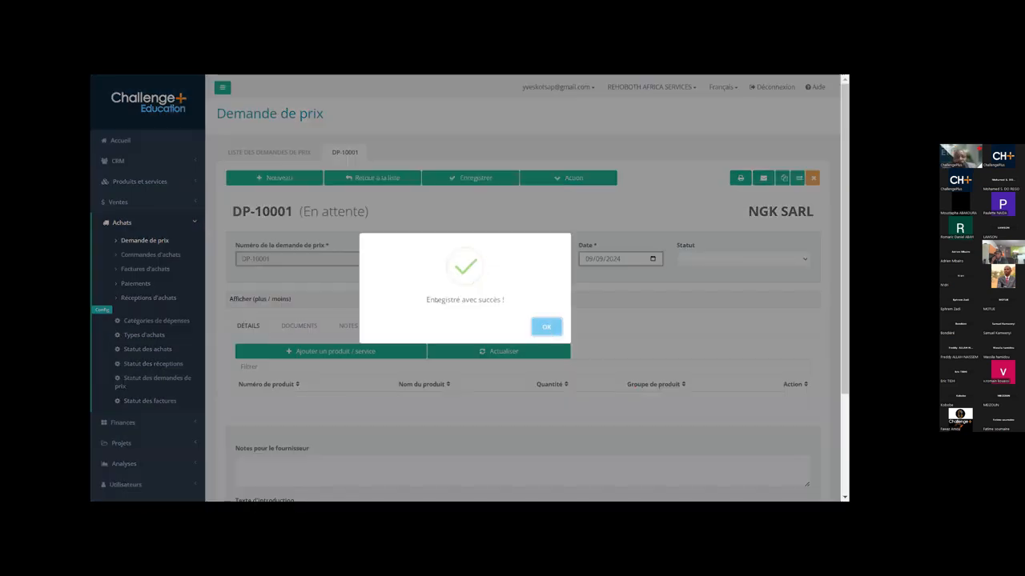
pyautogui.click(549, 331)
# - Add the product CAFE EXPRESSO to the price request with a quantity of 50 and no unit, and save the line
pyautogui.scroll(-2, 335, 279)
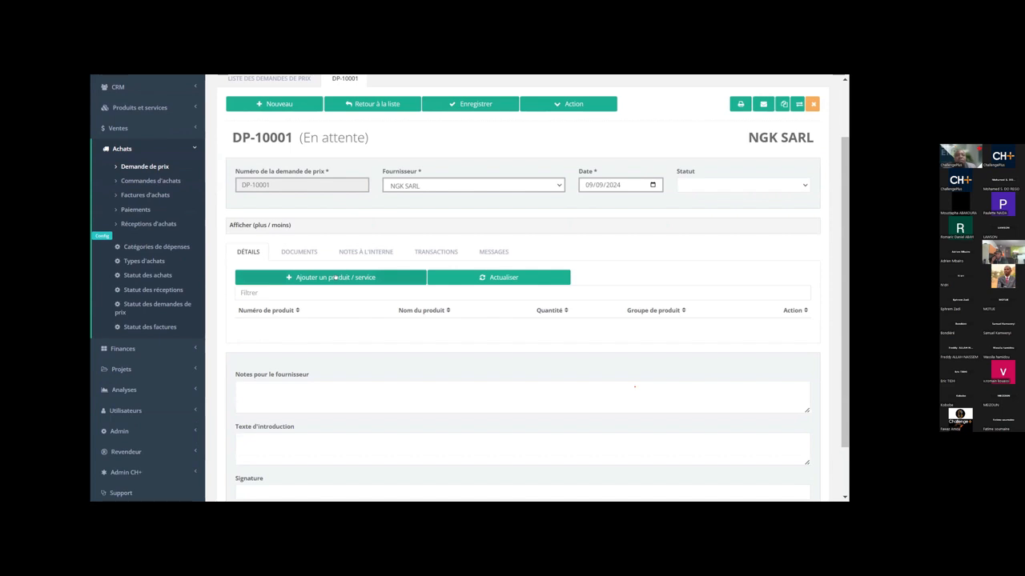
pyautogui.click(339, 277)
pyautogui.click(327, 210)
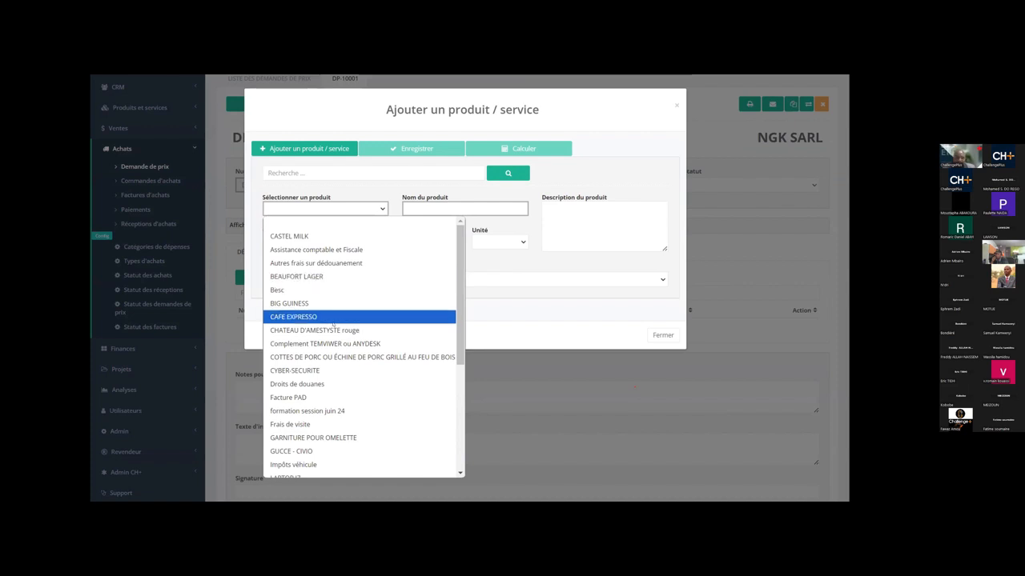
pyautogui.click(333, 318)
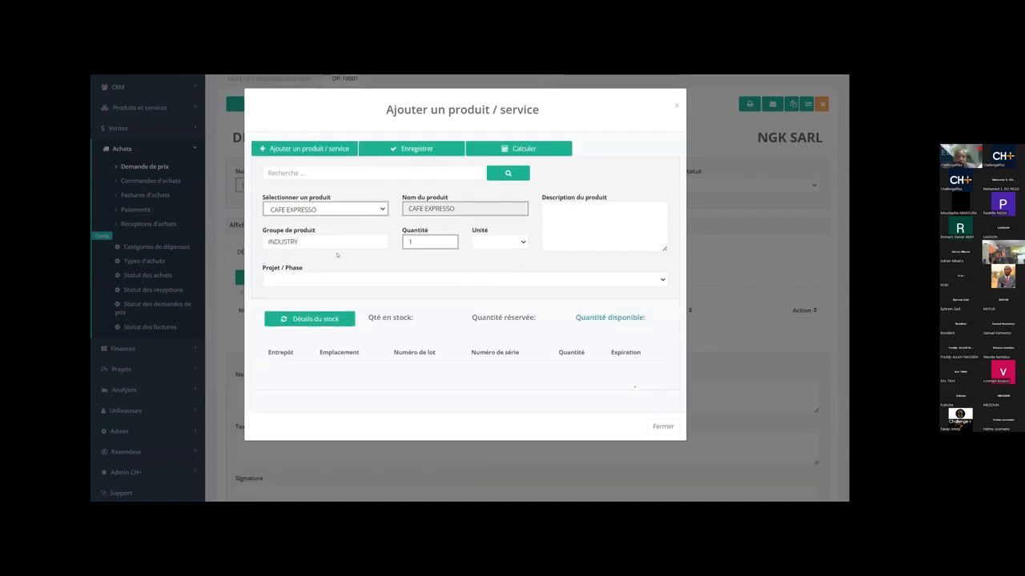
pyautogui.doubleClick(413, 242)
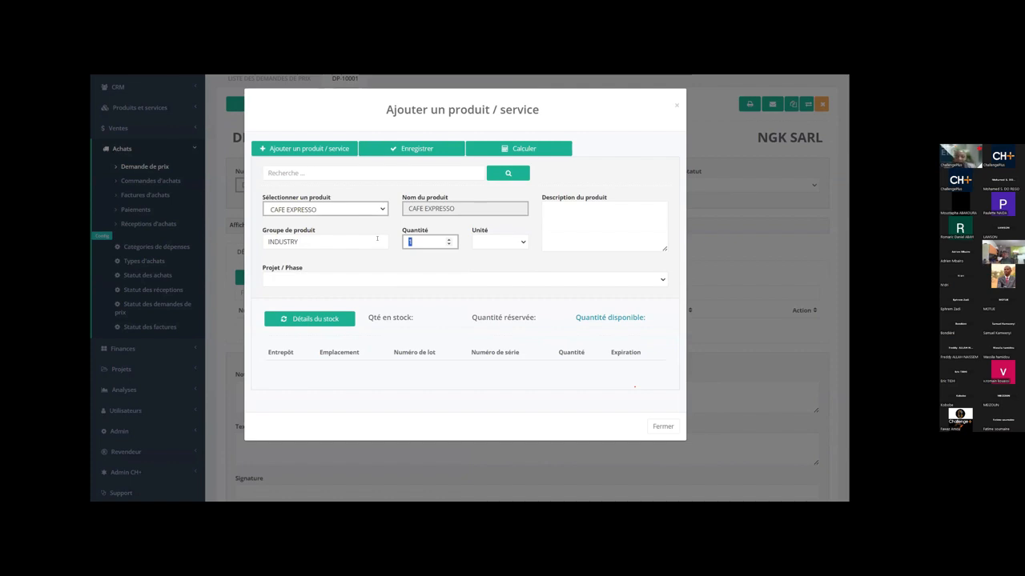
pyautogui.write('50')
pyautogui.press('Tab')
pyautogui.click(502, 245)
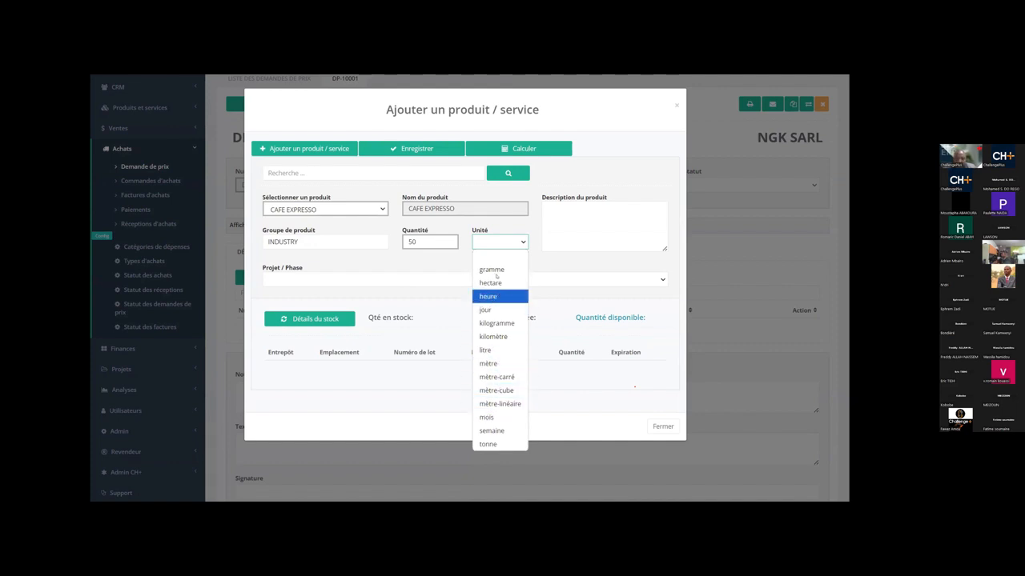
pyautogui.click(497, 279)
pyautogui.click(371, 247)
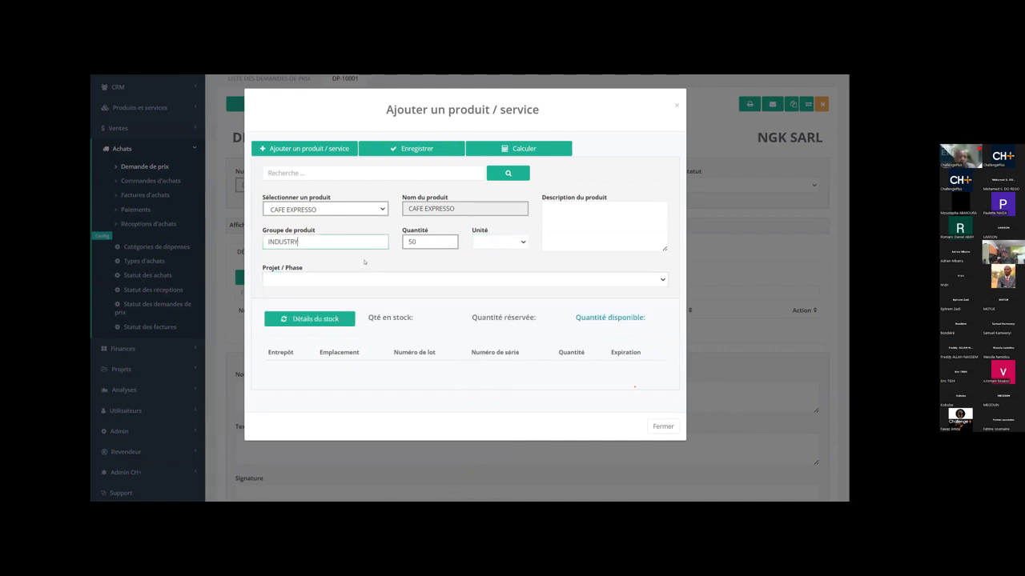
pyautogui.click(418, 148)
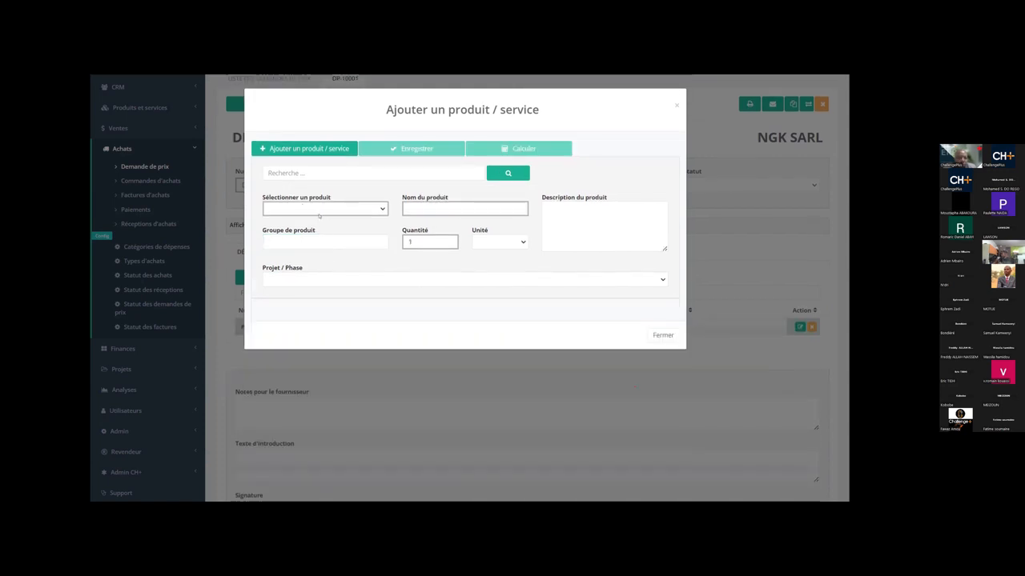
# - Add the product THÉ SPECIAL MAISON to the price request with a quantity of 45, save the line, and close the product dialog
pyautogui.click(326, 208)
pyautogui.scroll(-3, 345, 369)
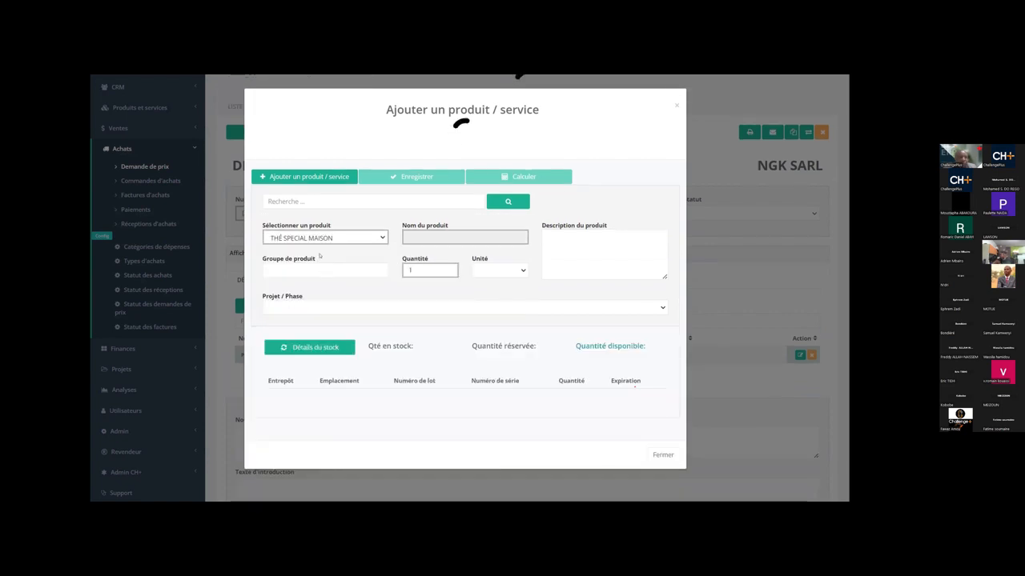
pyautogui.moveTo(420, 243); pyautogui.dragTo(395, 244)
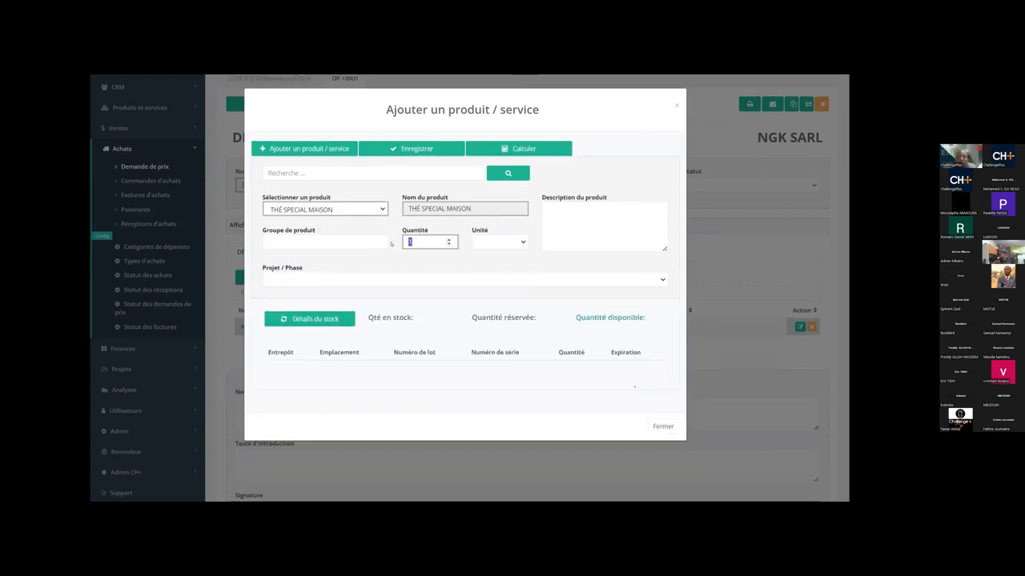
pyautogui.write('45')
pyautogui.press('Tab')
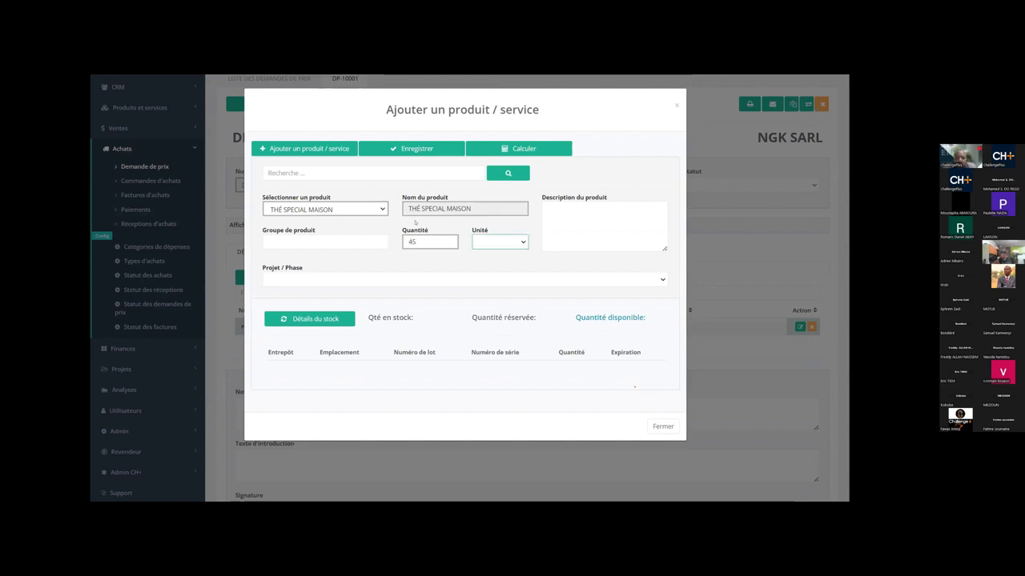
pyautogui.click(419, 150)
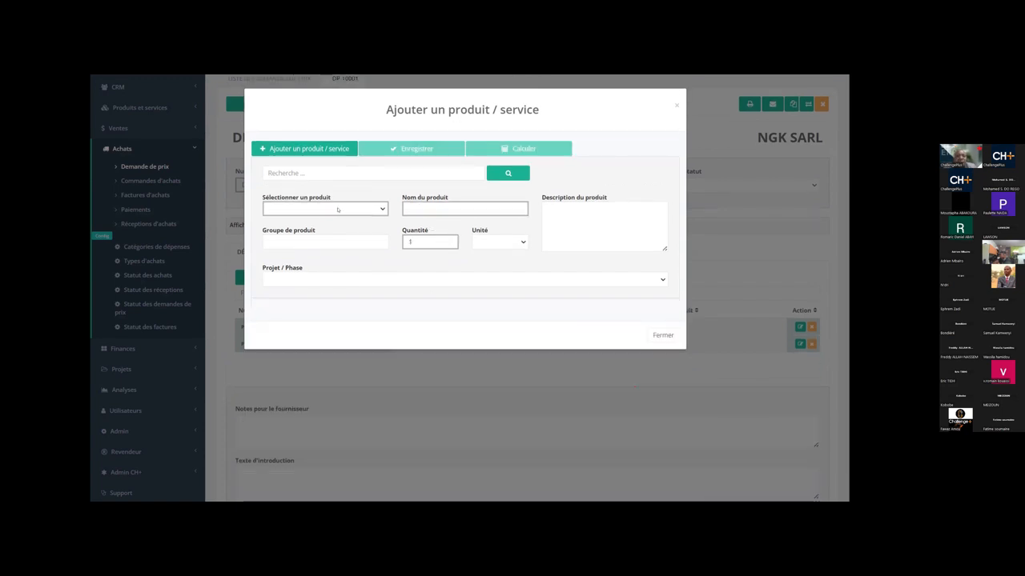
pyautogui.click(338, 209)
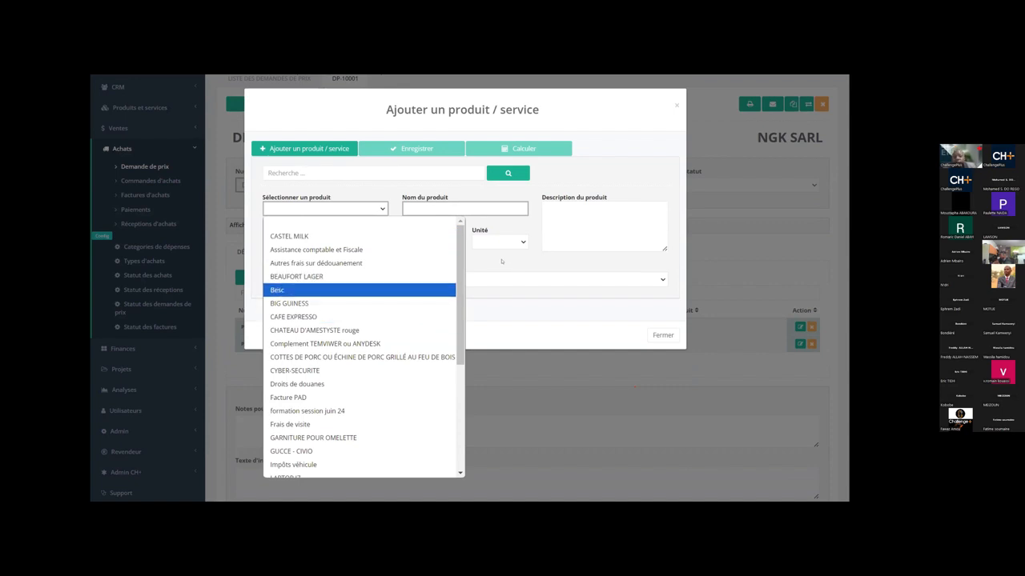
pyautogui.click(502, 261)
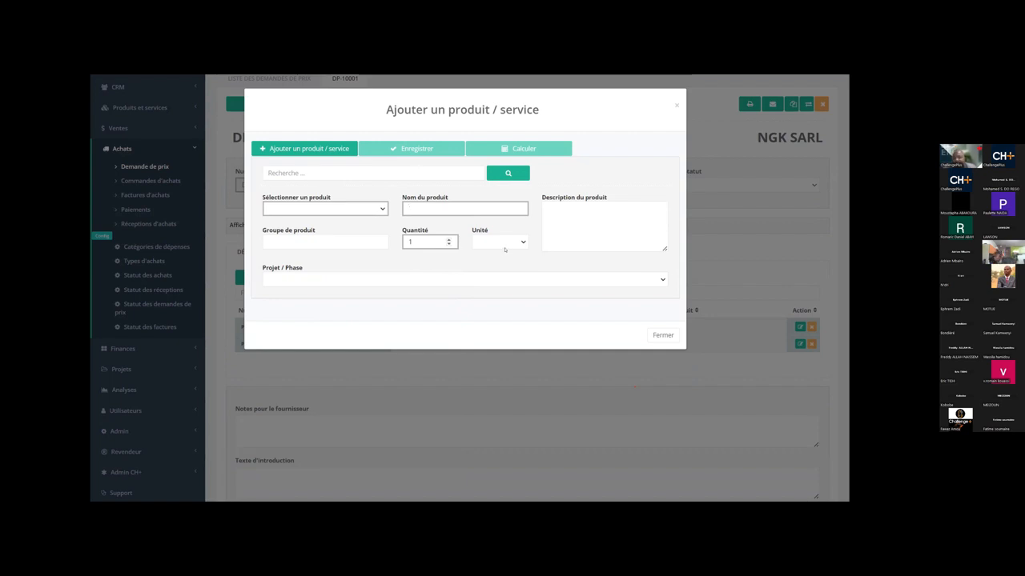
pyautogui.click(673, 339)
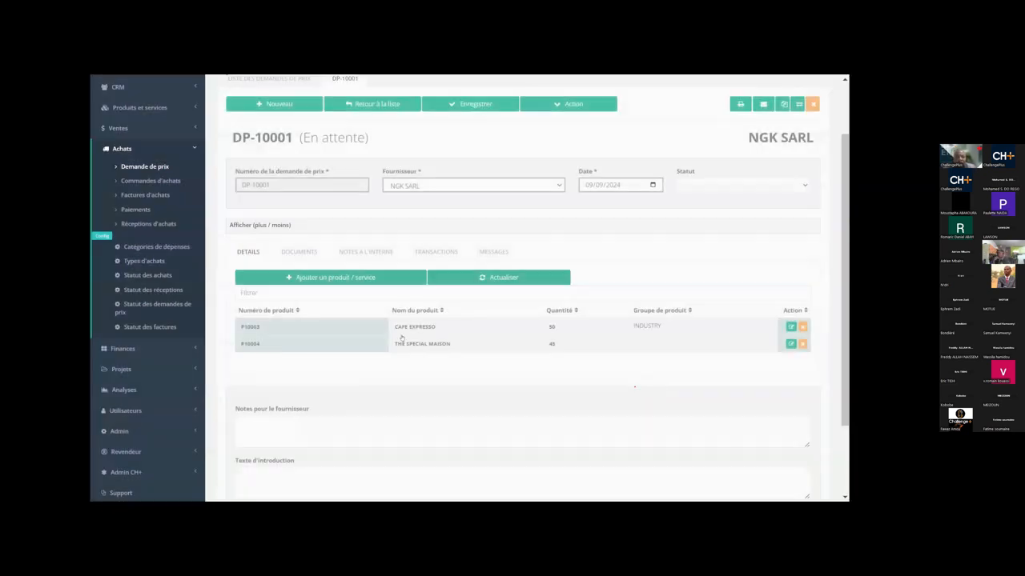
# - Save the NGK SARL price request with its two product lines
pyautogui.scroll(-2, 418, 329)
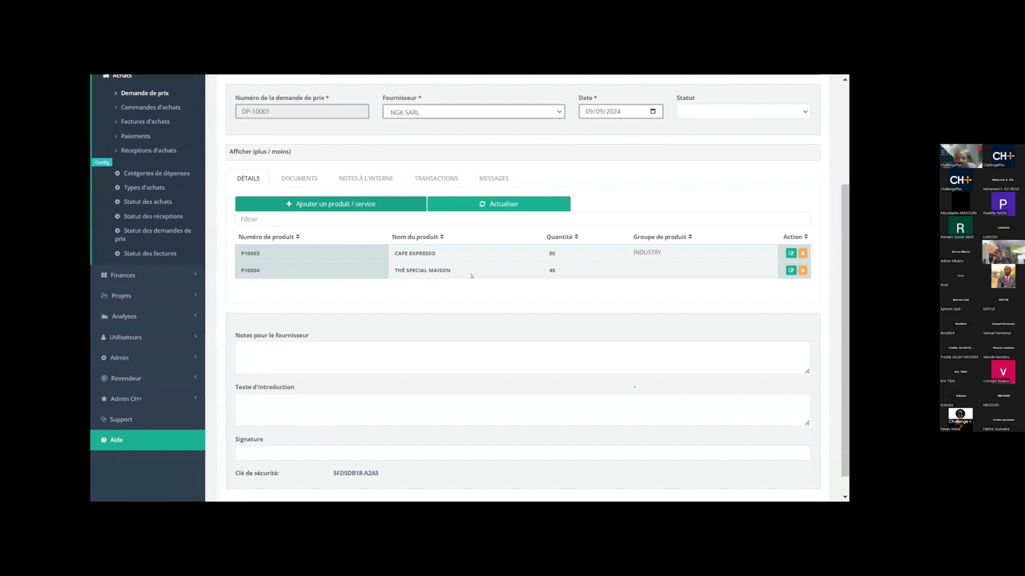
pyautogui.scroll(4, 574, 288)
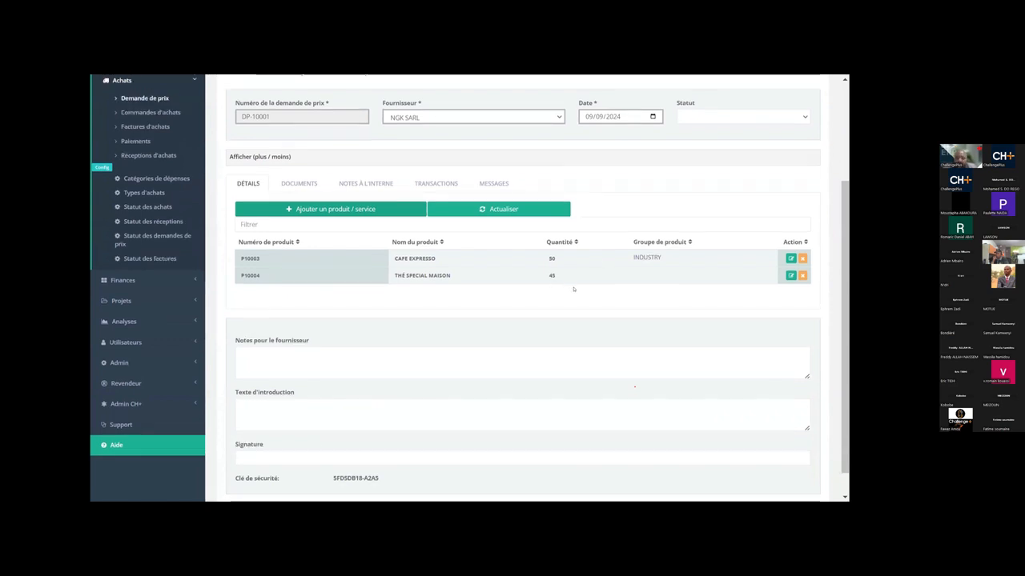
pyautogui.click(480, 179)
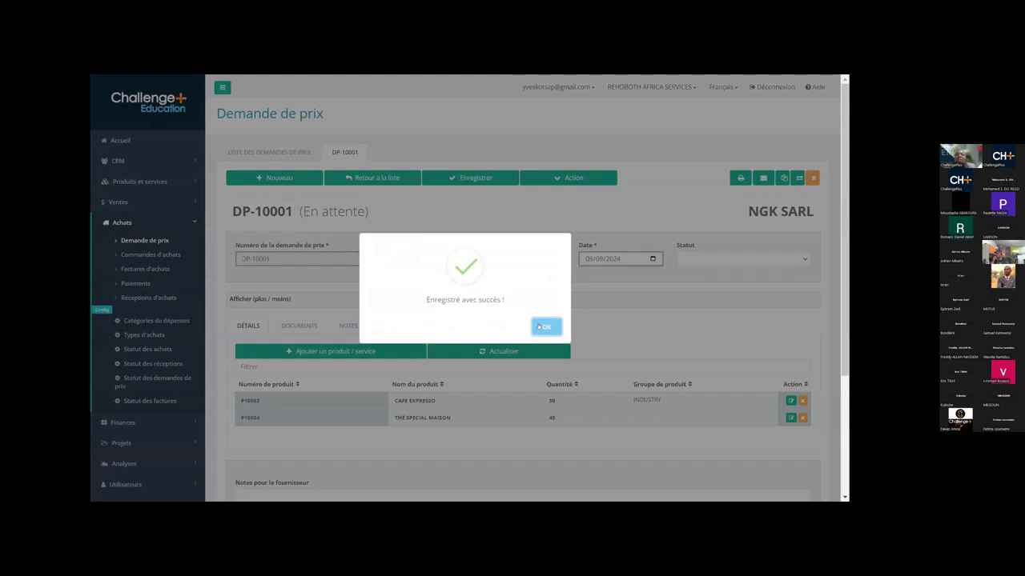
pyautogui.click(540, 325)
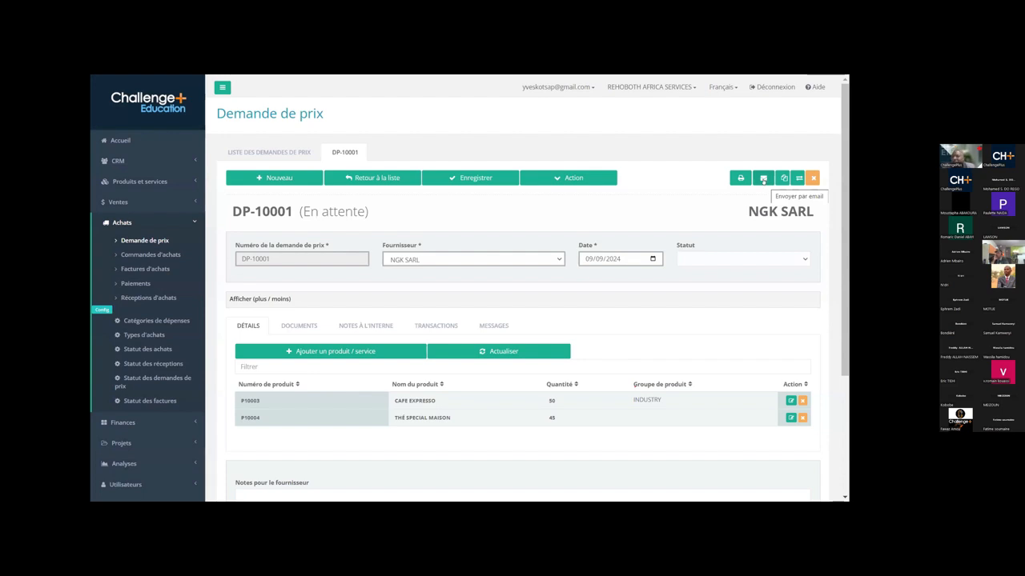
# - Look at the form for emailing the price request to the supplier, and close it without sending
pyautogui.click(763, 179)
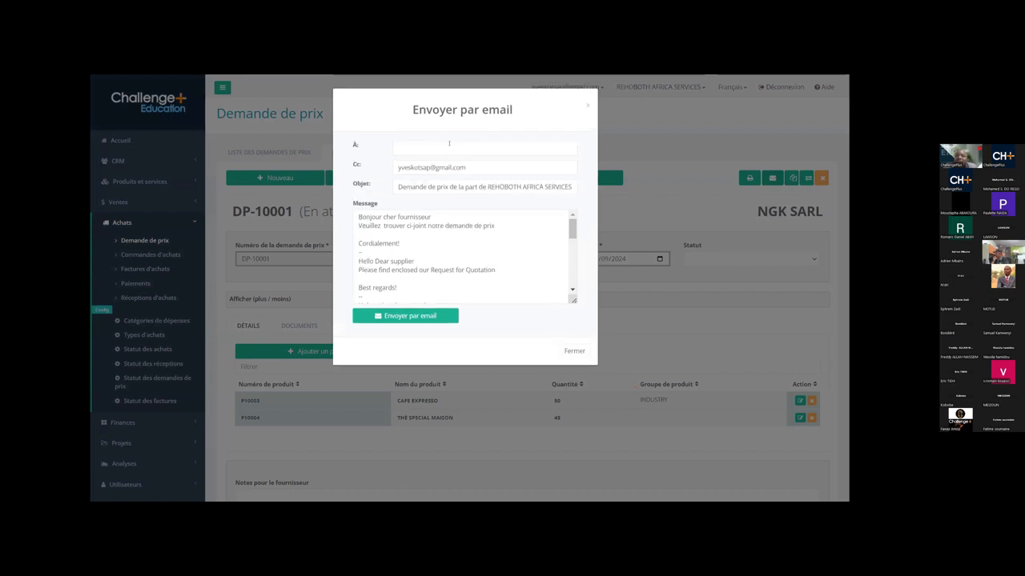
pyautogui.click(449, 147)
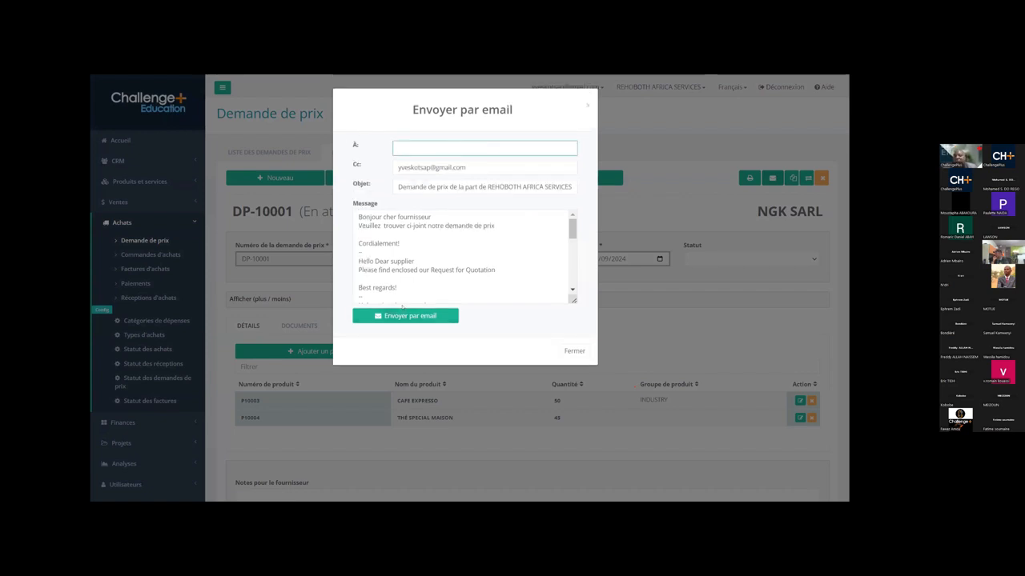
pyautogui.click(573, 352)
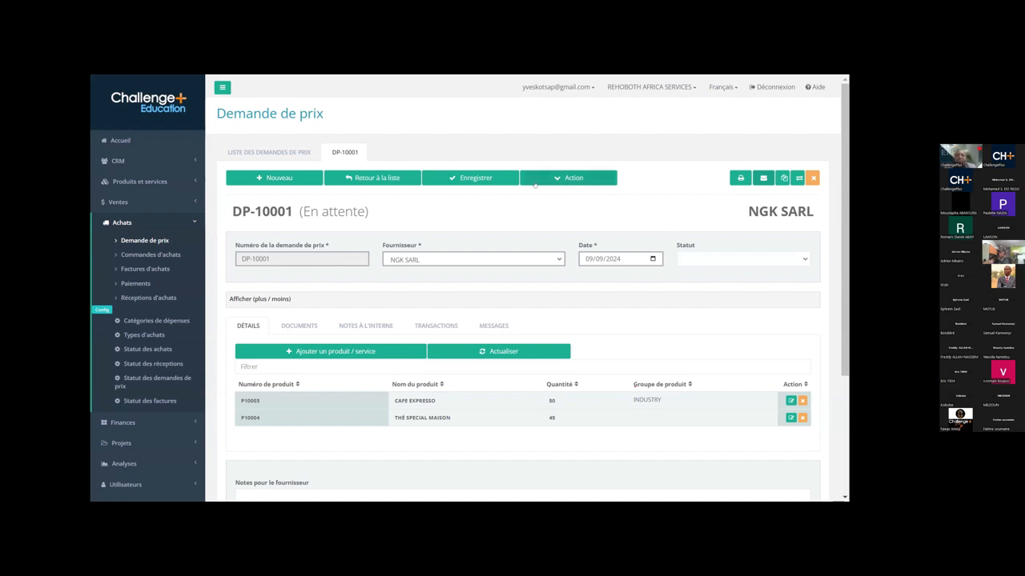
# - Approve and lock the NGK SARL price request
pyautogui.click(575, 177)
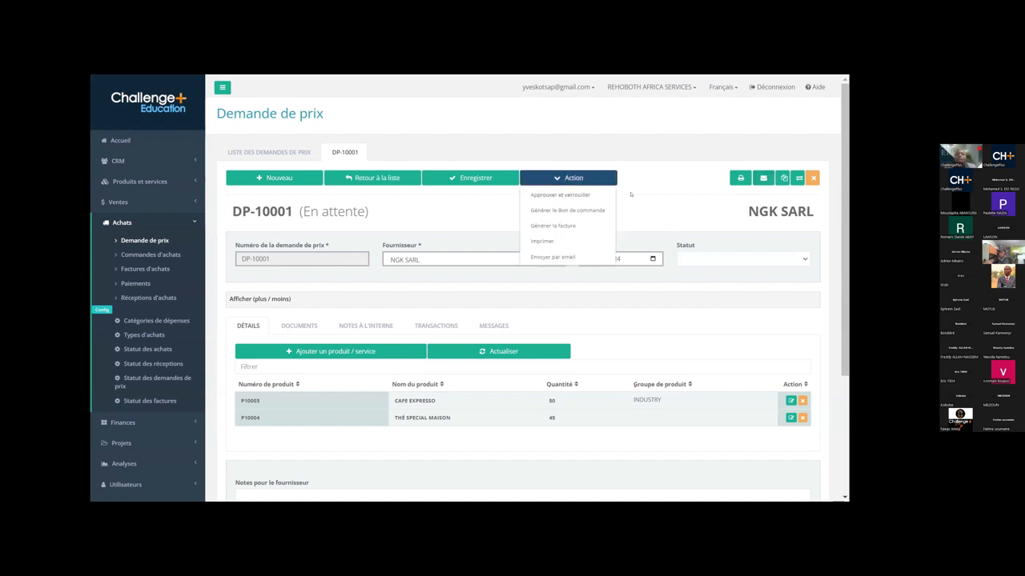
pyautogui.click(579, 195)
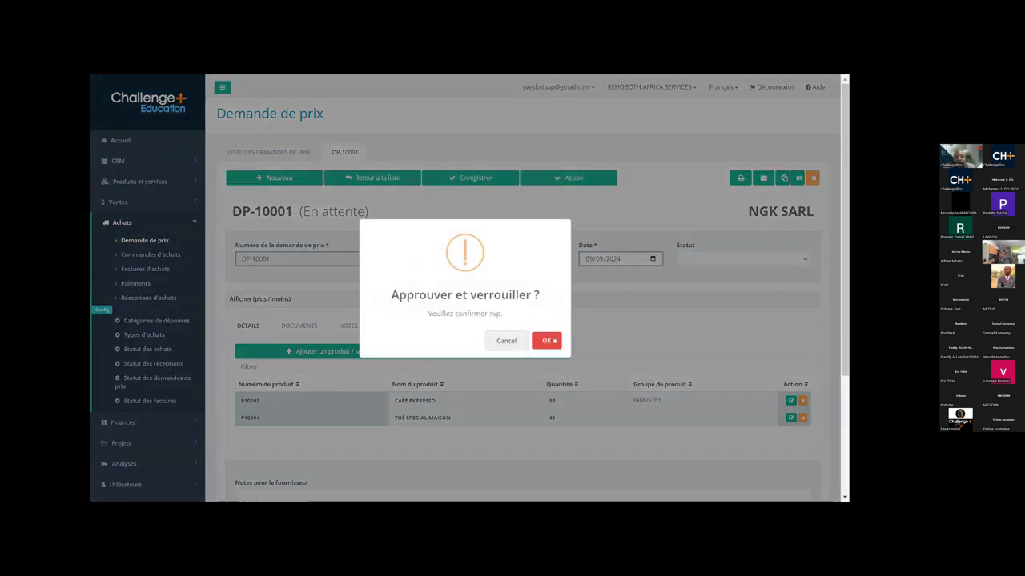
pyautogui.click(553, 341)
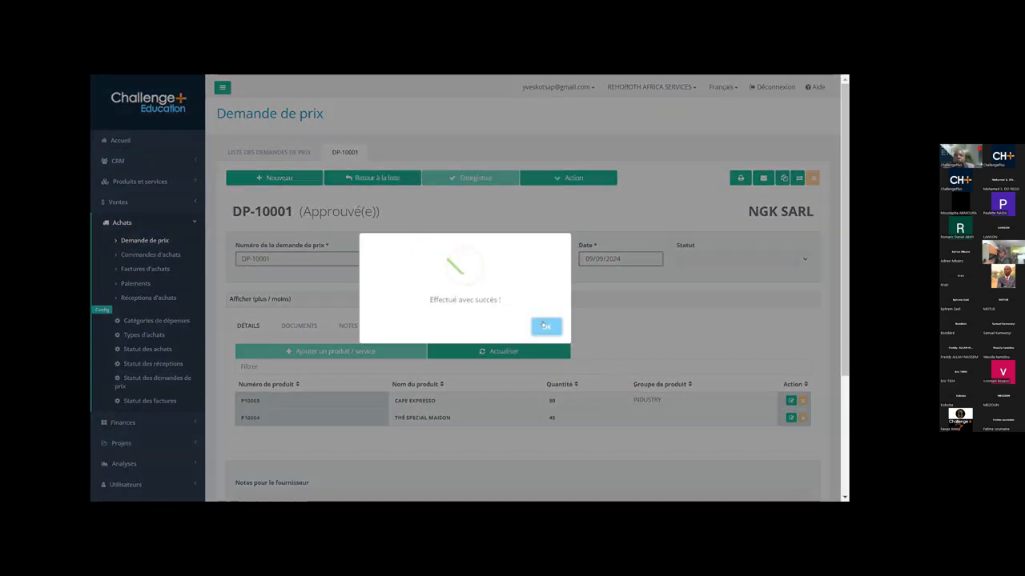
pyautogui.click(548, 327)
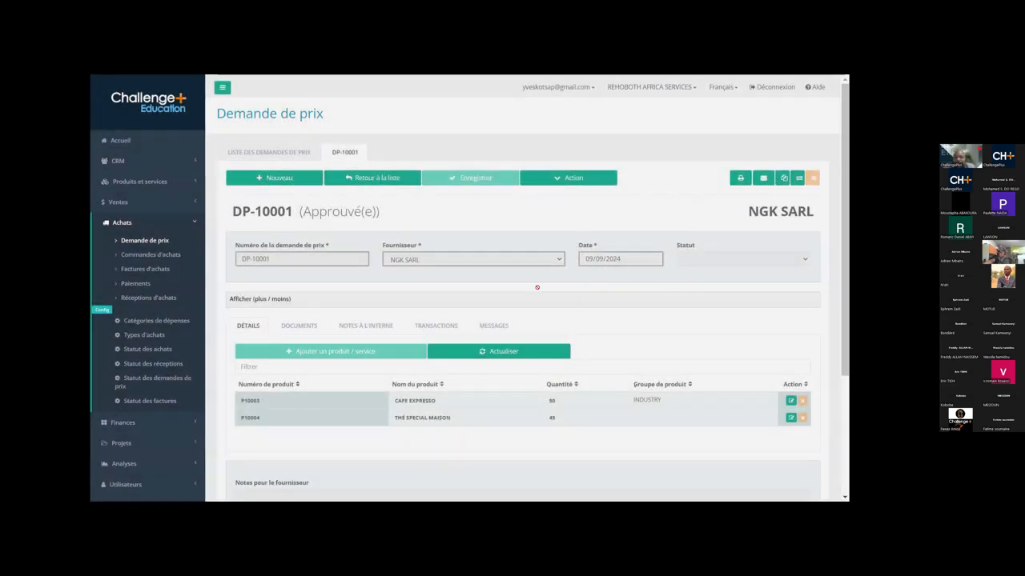
# - Review the actions available for the approved price request and its document upload form, without adding a file
pyautogui.click(552, 176)
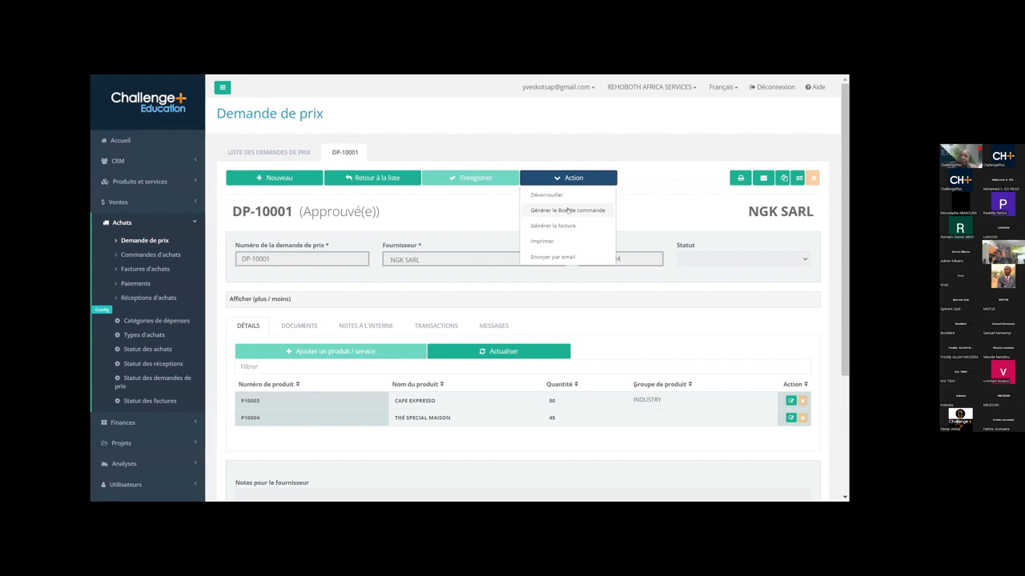
pyautogui.click(657, 212)
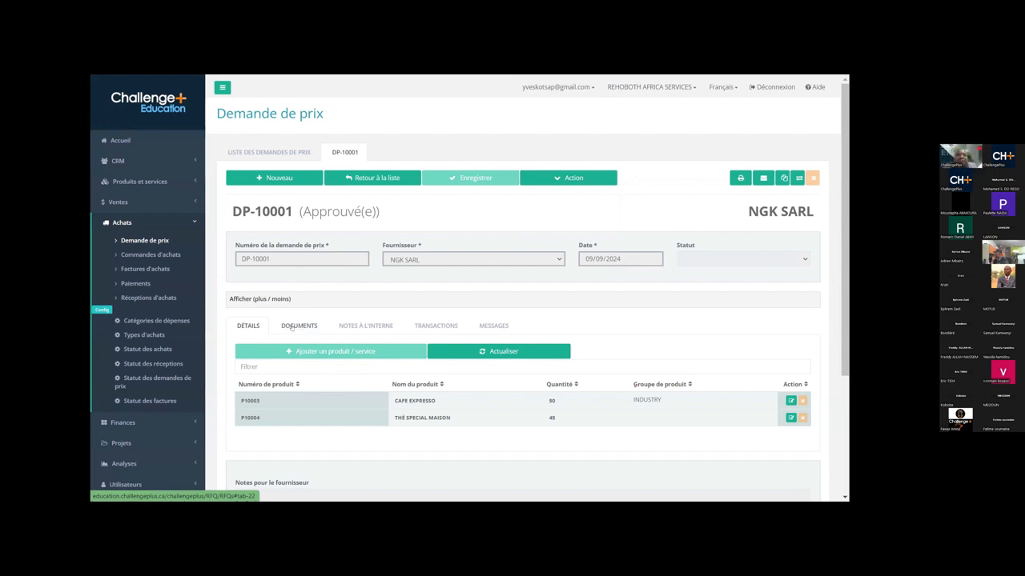
pyautogui.click(293, 327)
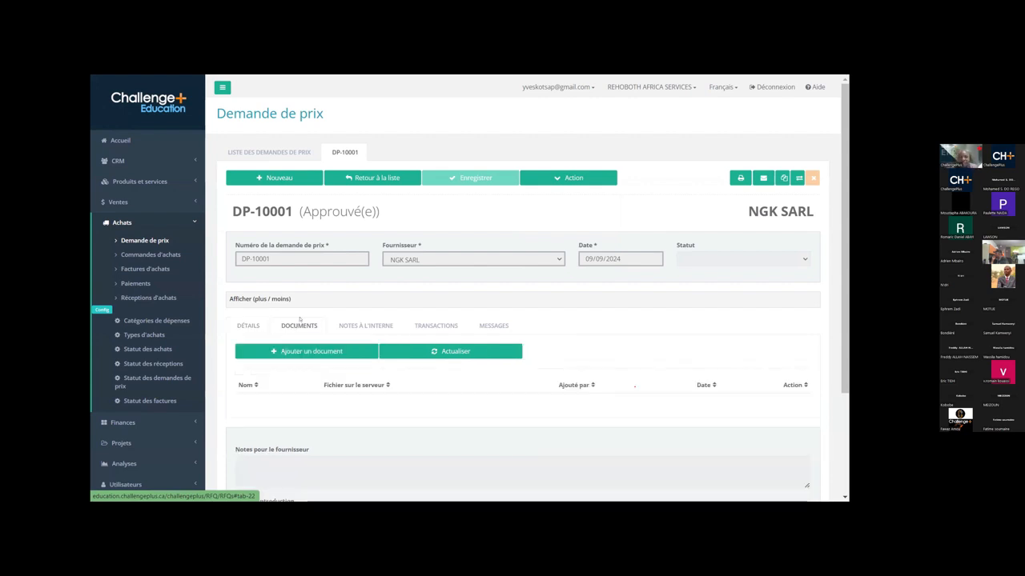
pyautogui.click(339, 351)
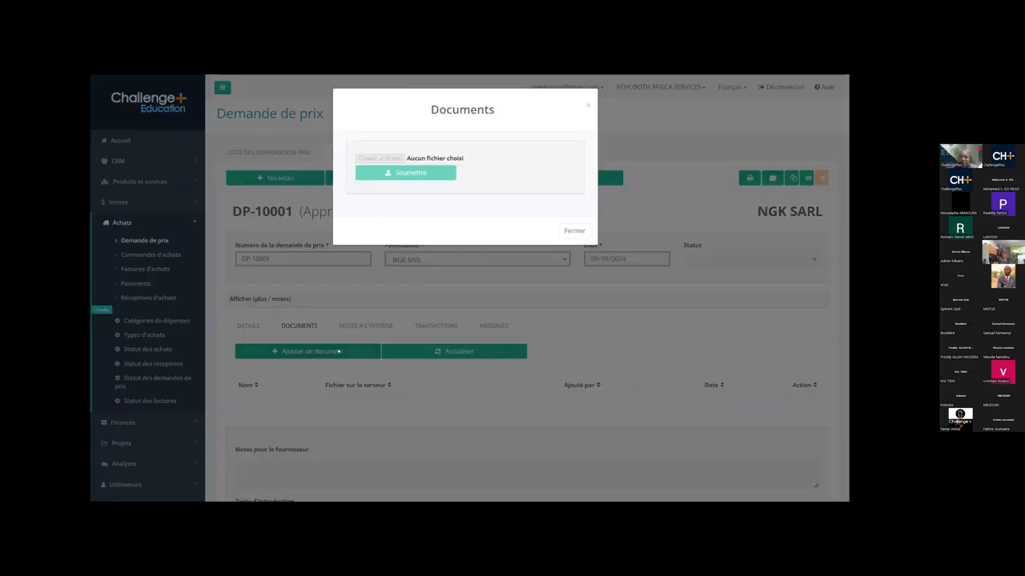
pyautogui.click(574, 230)
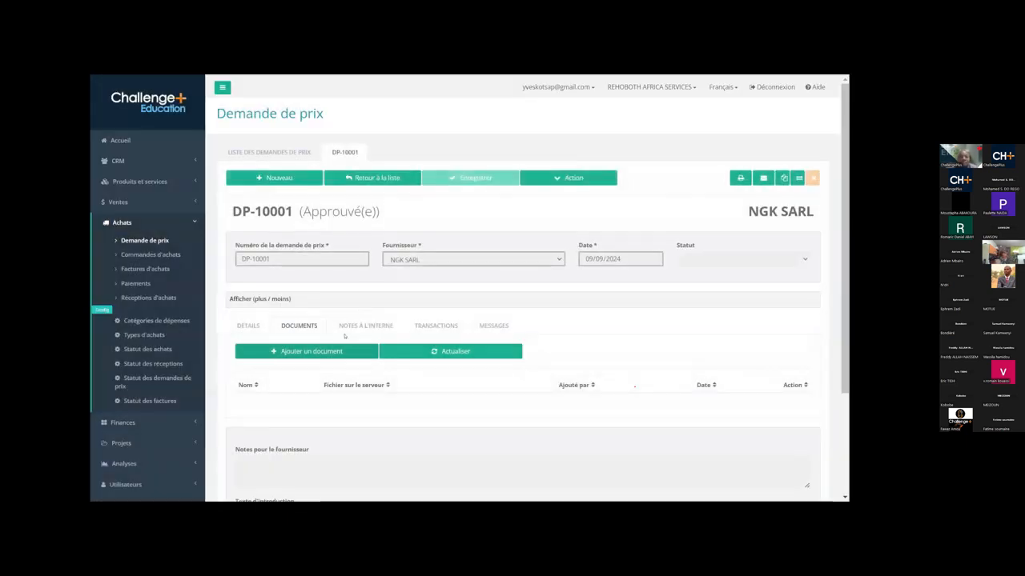
# - Generate the purchase order from the approved NGK SARL price request
pyautogui.click(572, 178)
pyautogui.click(567, 210)
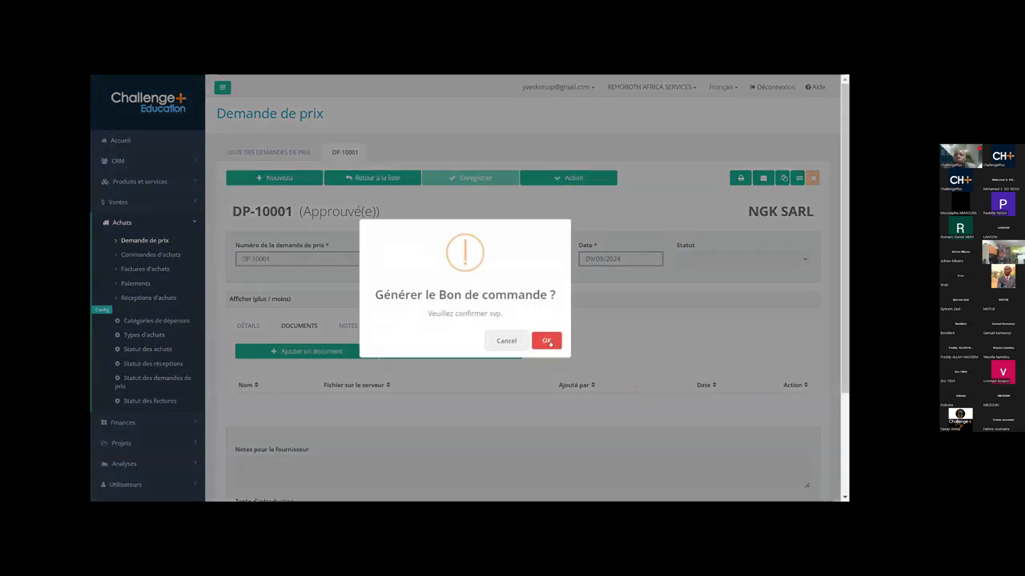
pyautogui.click(547, 342)
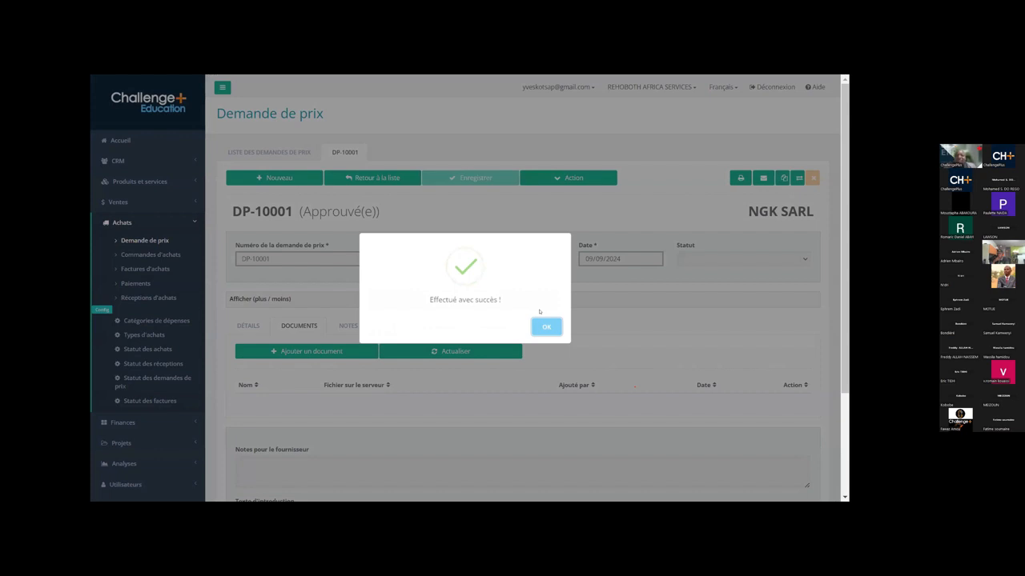
pyautogui.click(545, 328)
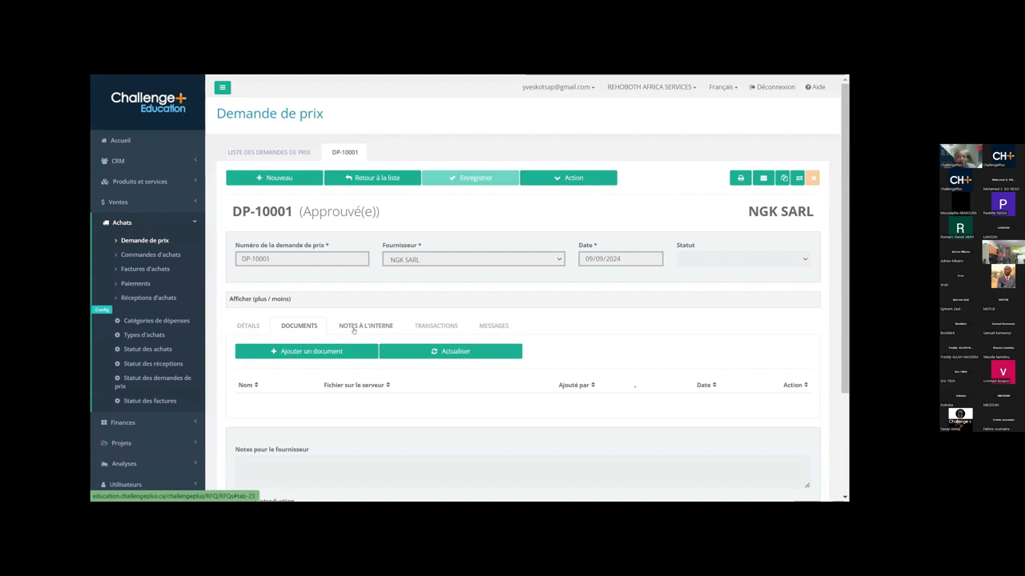
# - Open the generated purchase order from the price request's linked transactions, leaving the current page
pyautogui.click(436, 326)
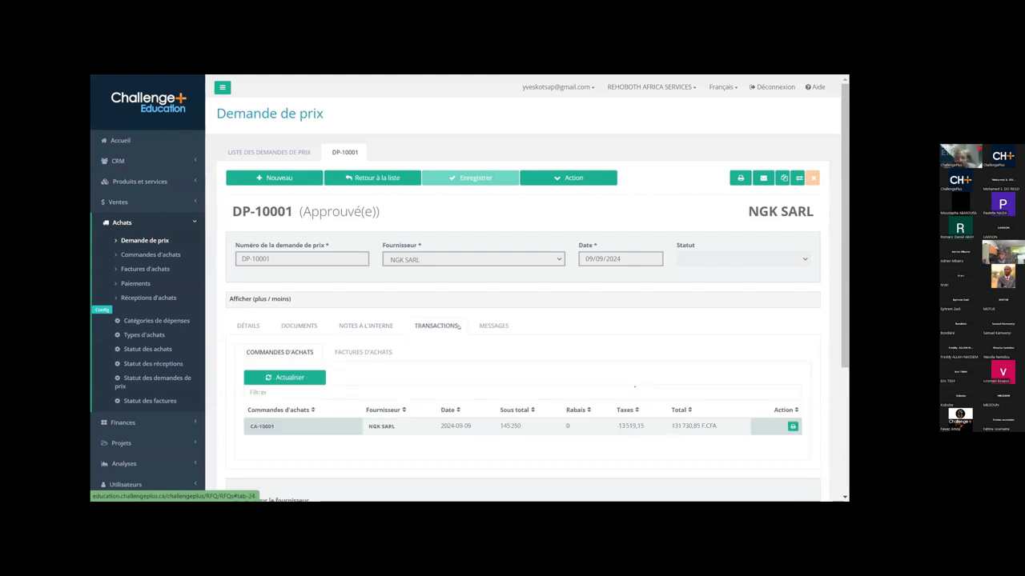
pyautogui.click(365, 326)
pyautogui.click(432, 326)
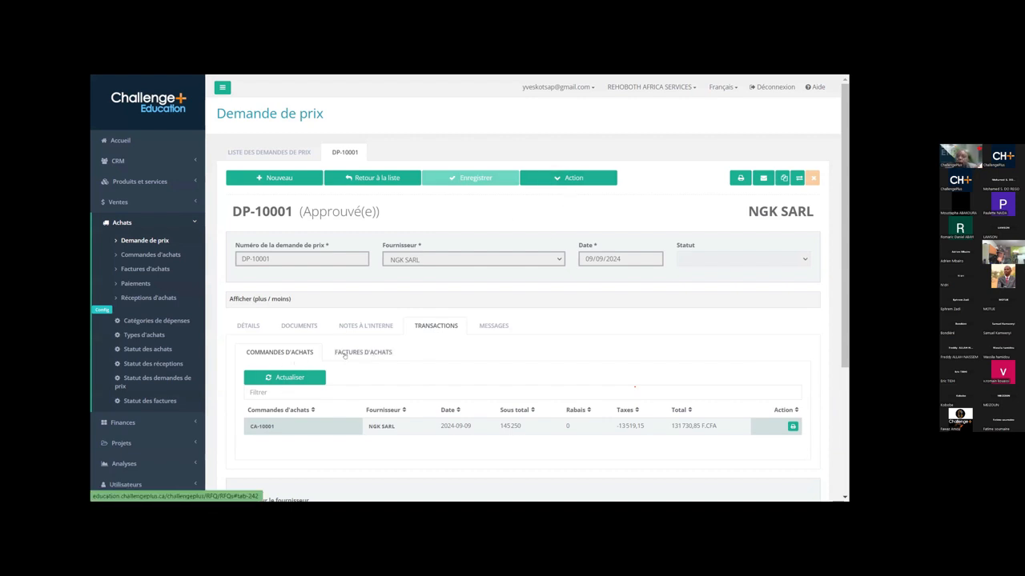
pyautogui.click(261, 426)
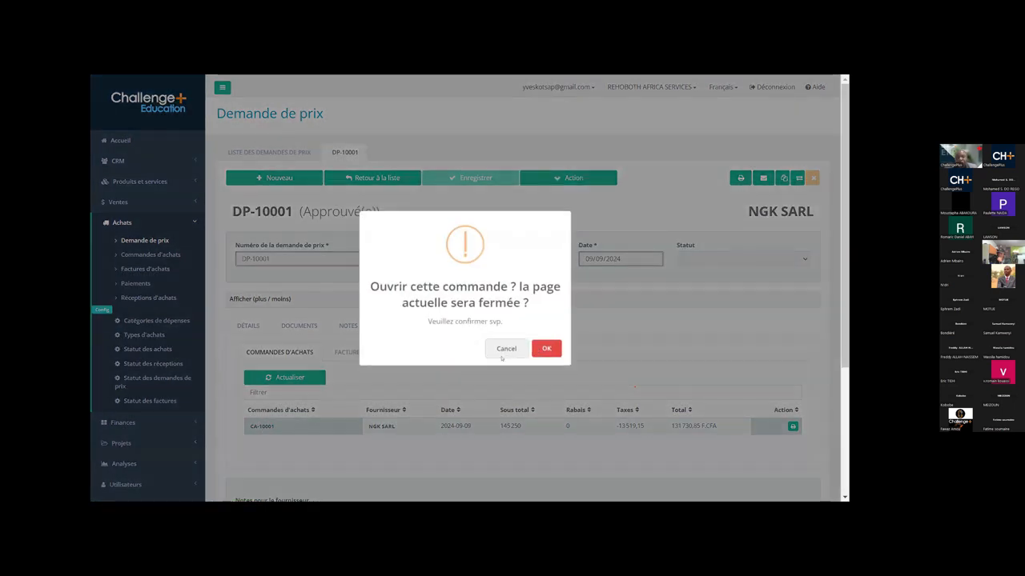
pyautogui.click(547, 347)
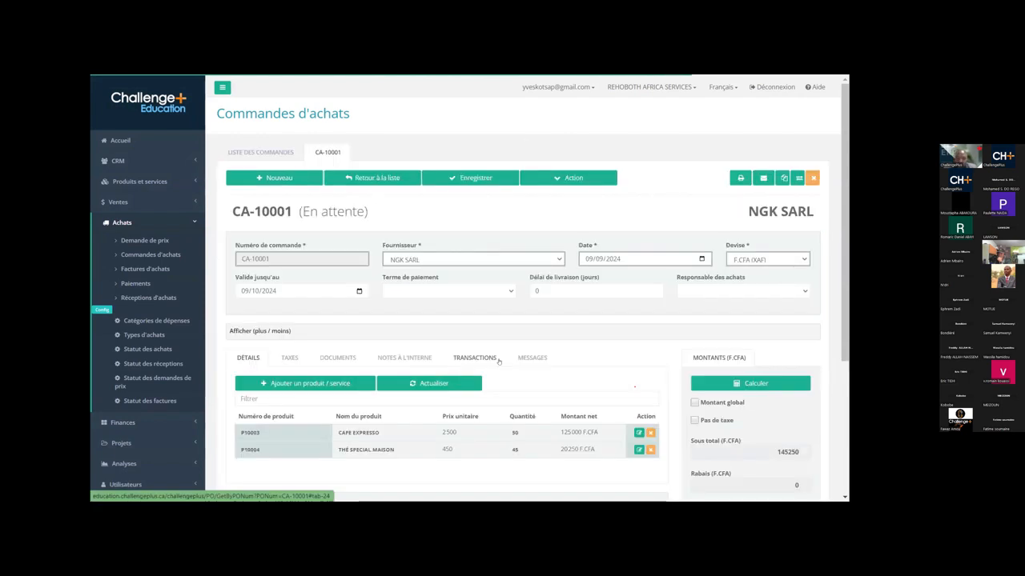
# - Examine the NGK SARL purchase order's header fields, approval state, product lines and amounts
pyautogui.scroll(-1, 519, 363)
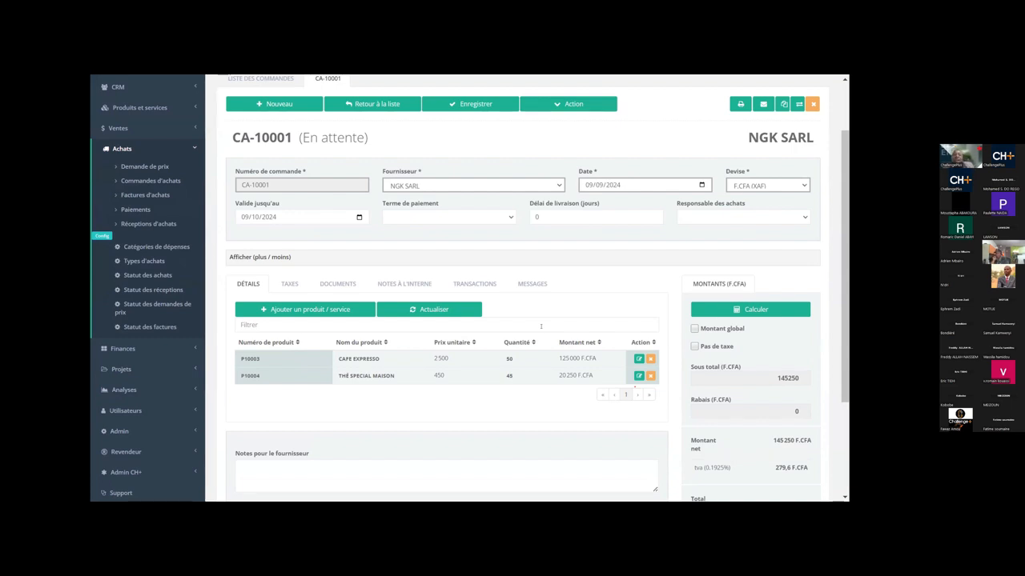
pyautogui.scroll(2, 528, 255)
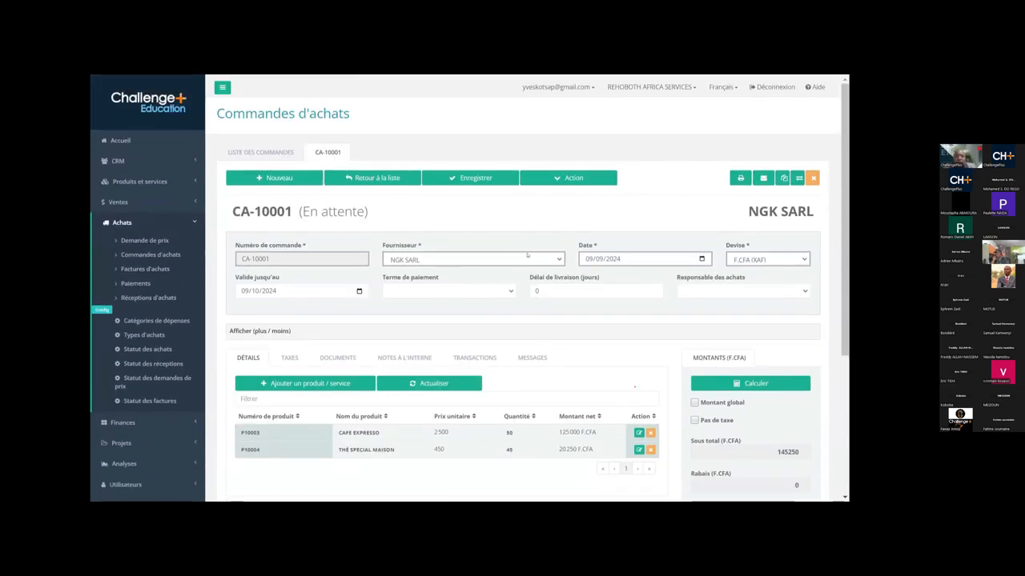
pyautogui.scroll(-2, 517, 267)
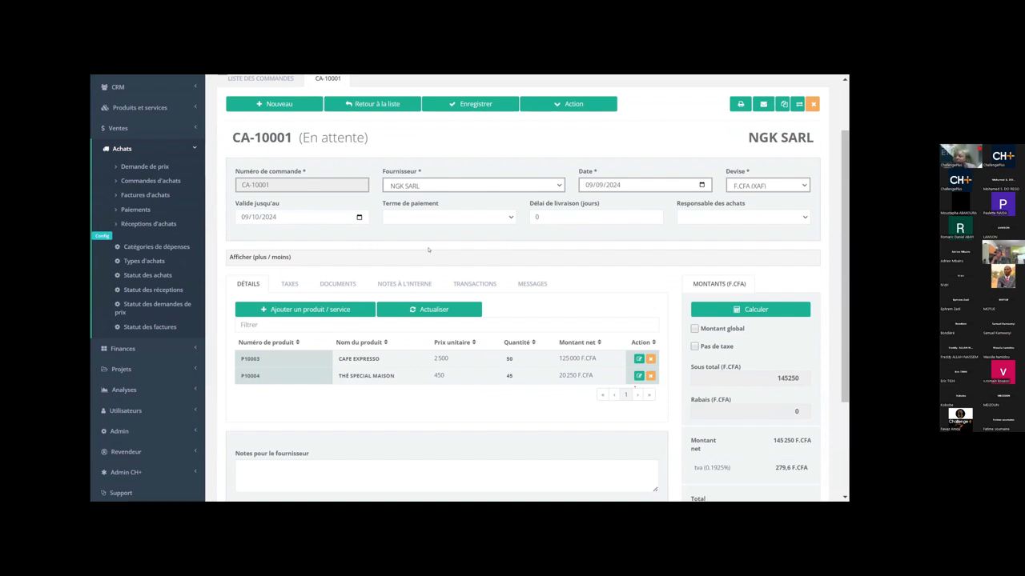
pyautogui.moveTo(369, 138); pyautogui.dragTo(297, 138)
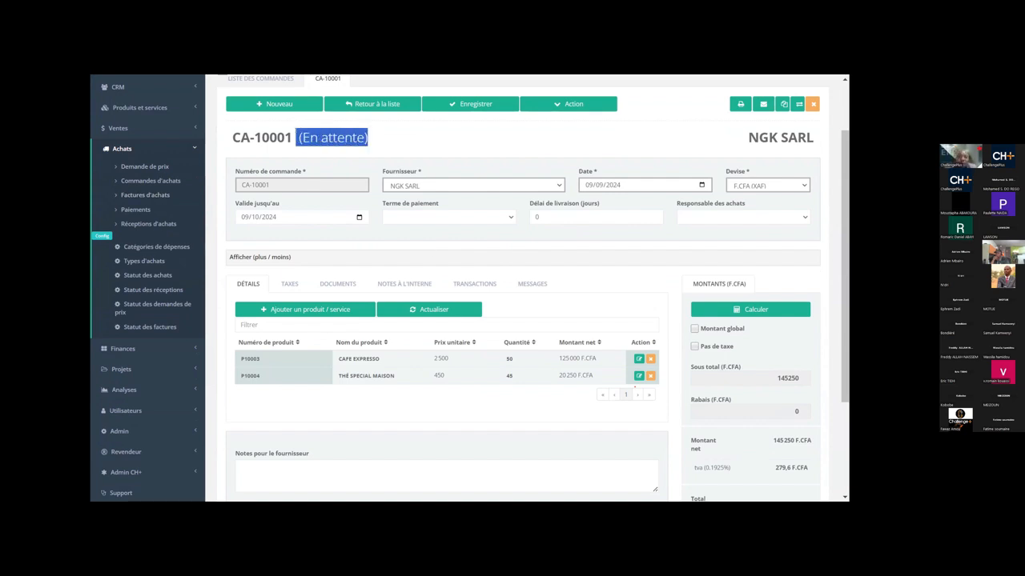
pyautogui.click(378, 149)
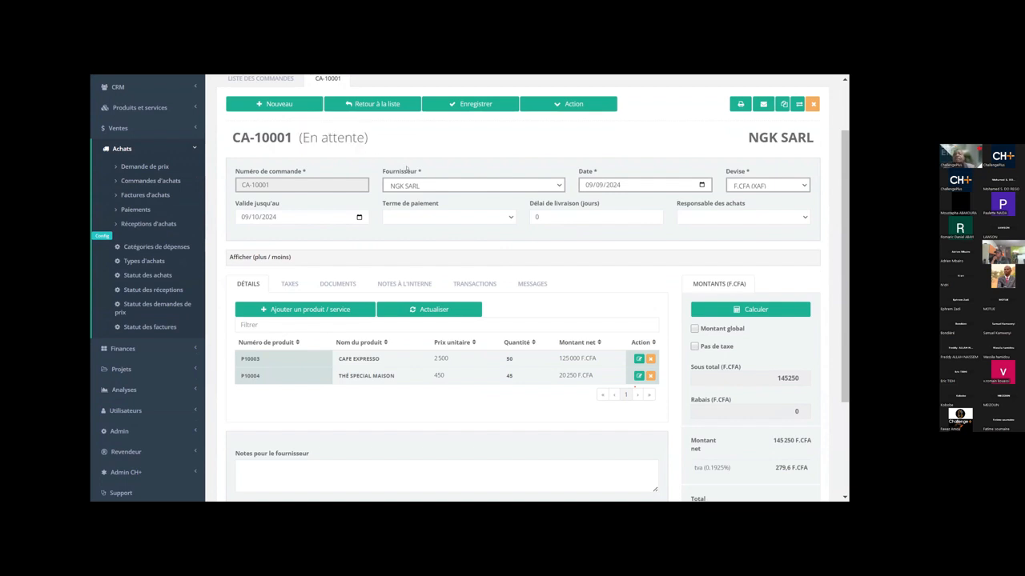
# - Set the quantity of the CAFE EXPRESSO line in the pending NGK SARL purchase order to 40 and close the product form
pyautogui.scroll(1, 378, 149)
pyautogui.click(542, 179)
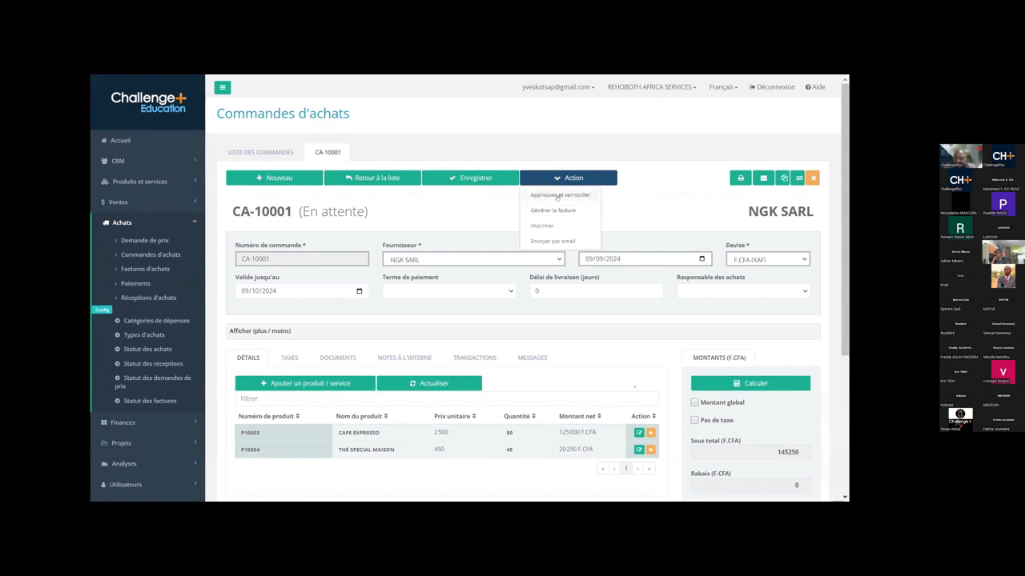
pyautogui.scroll(-1, 439, 318)
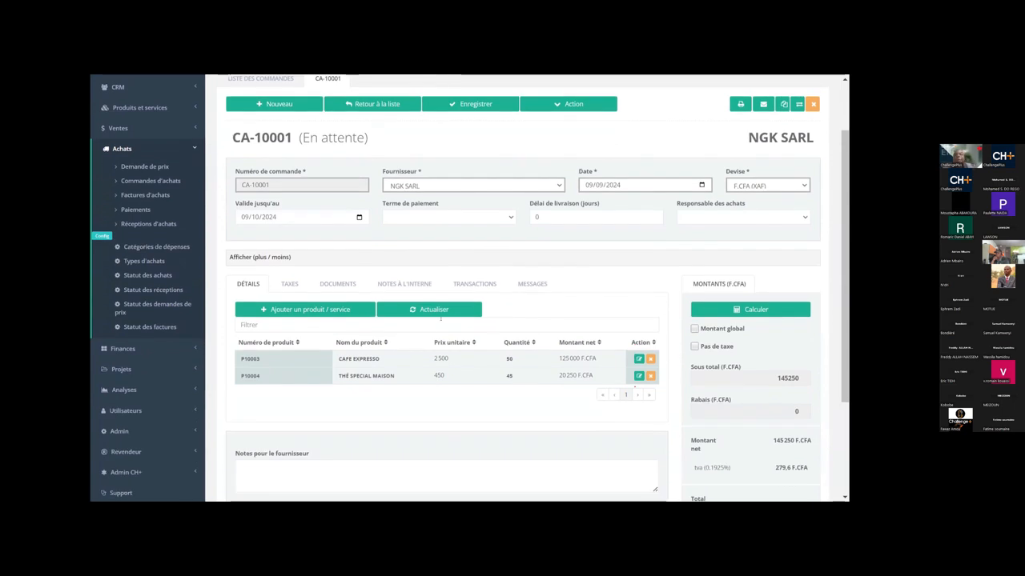
pyautogui.scroll(-2, 440, 319)
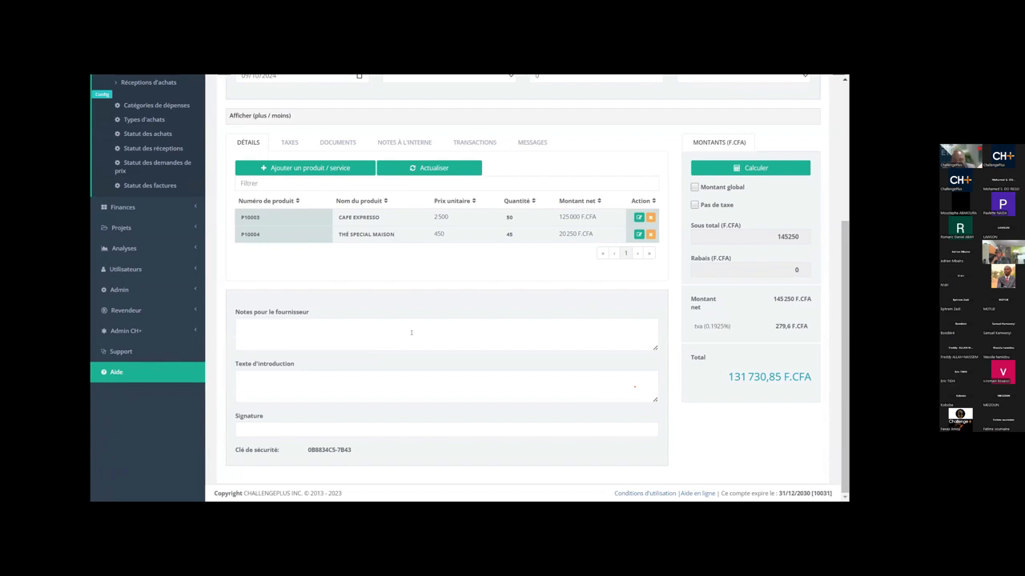
pyautogui.scroll(1, 398, 330)
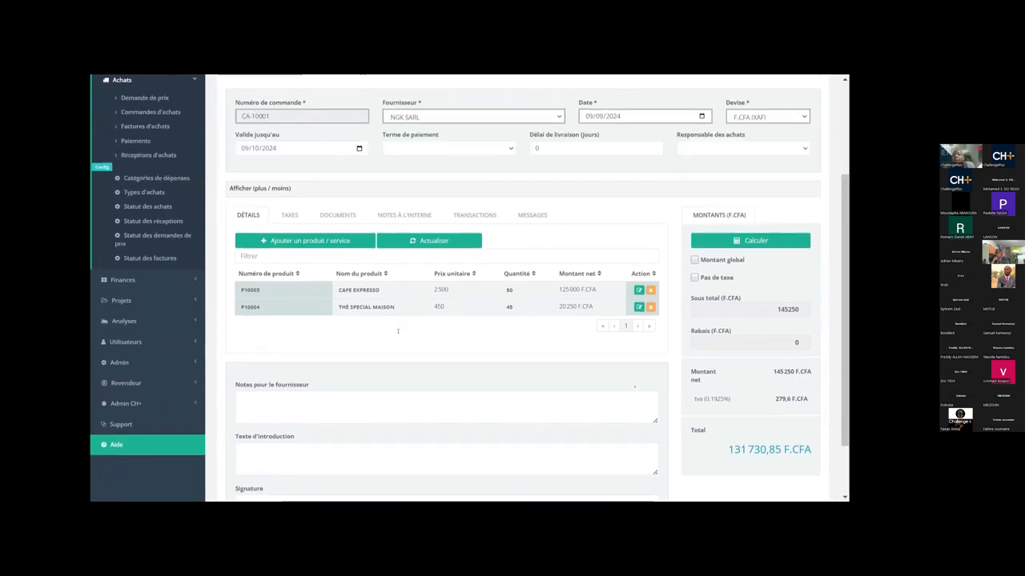
pyautogui.click(362, 291)
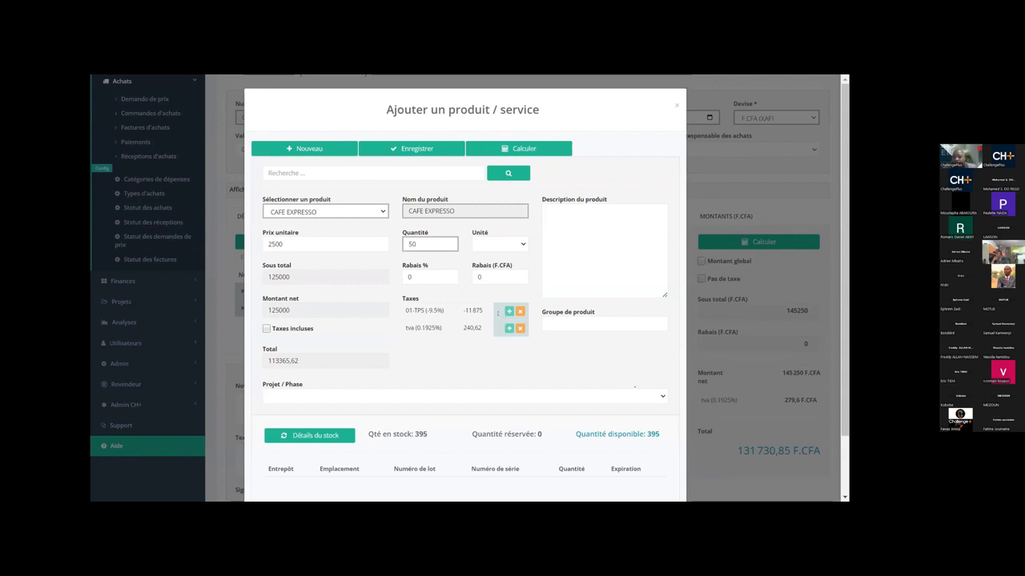
pyautogui.doubleClick(412, 245)
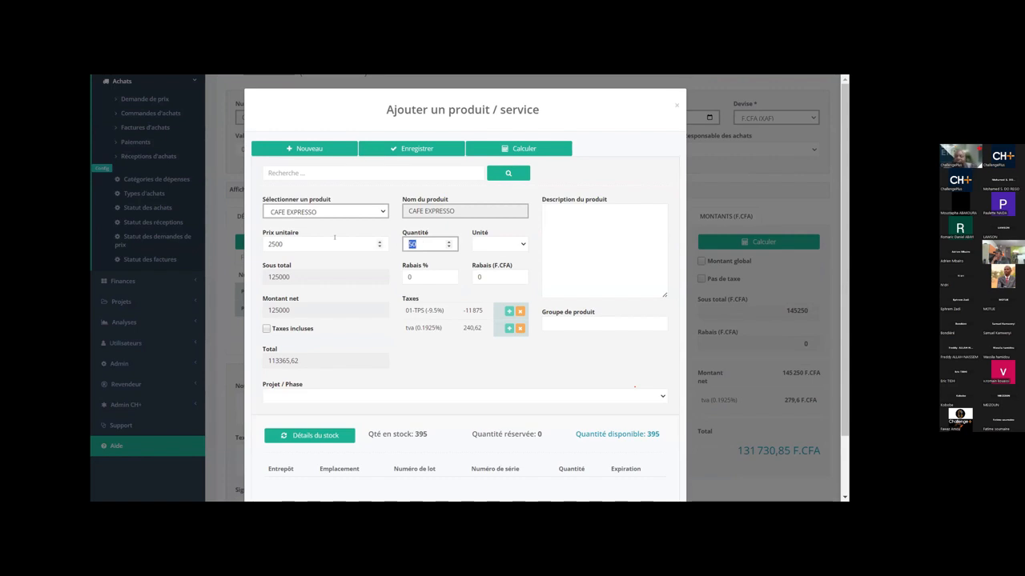
pyautogui.write('40')
pyautogui.press('Tab')
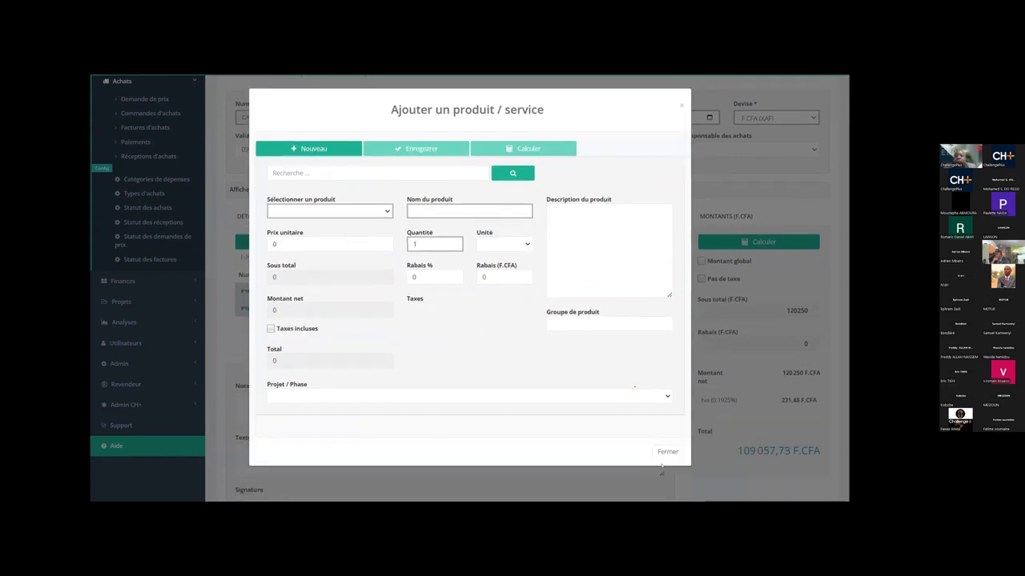
pyautogui.click(661, 451)
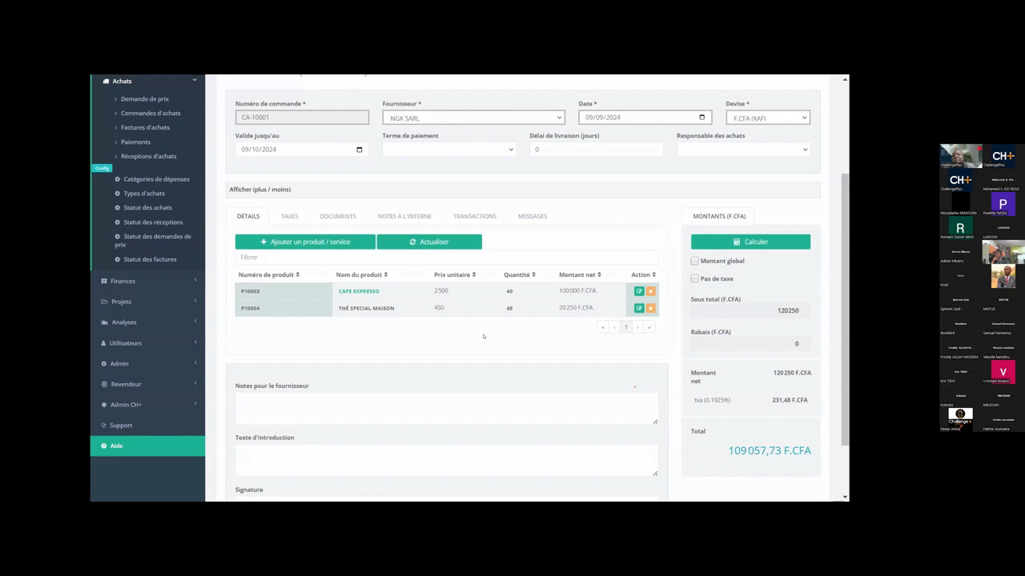
# - Approve and lock the NGK SARL purchase order, confirming the request
pyautogui.scroll(2, 483, 336)
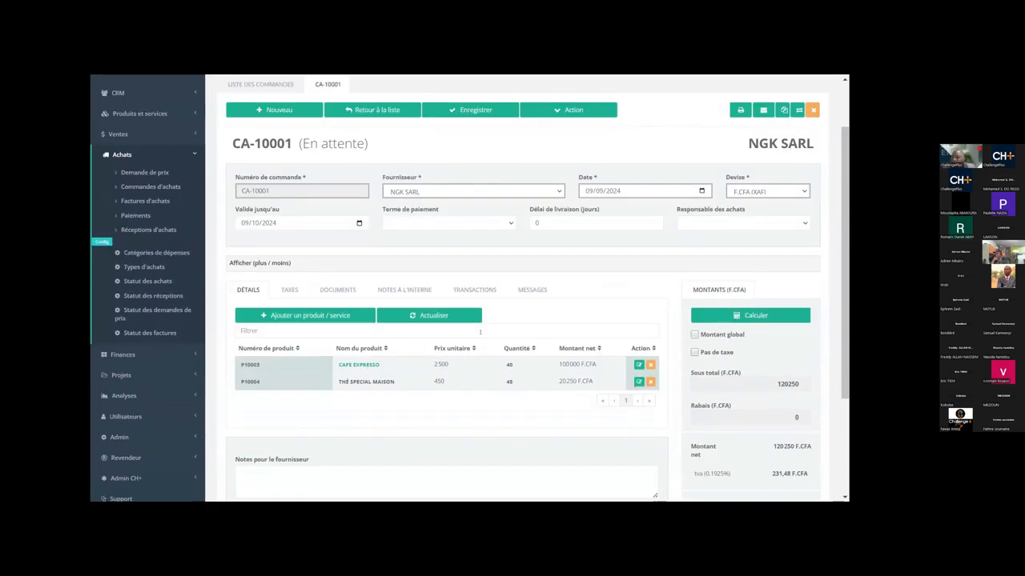
pyautogui.scroll(-1, 481, 331)
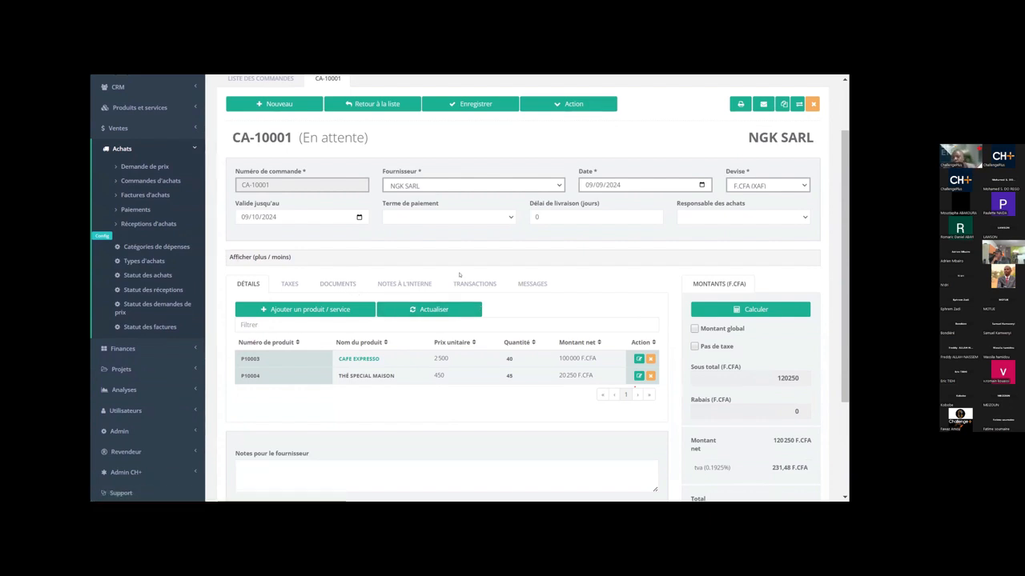
pyautogui.scroll(2, 459, 275)
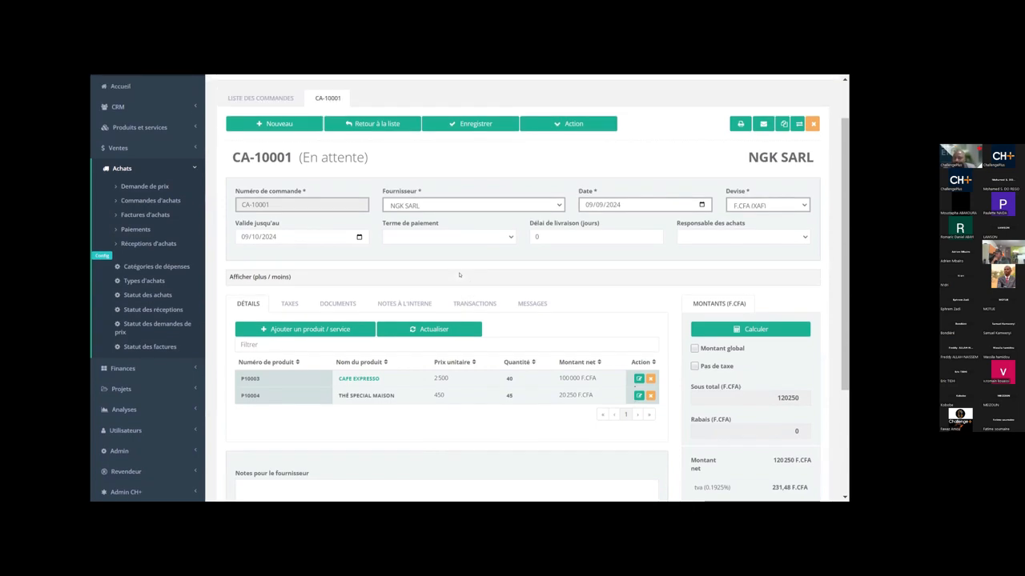
pyautogui.click(553, 180)
pyautogui.click(564, 208)
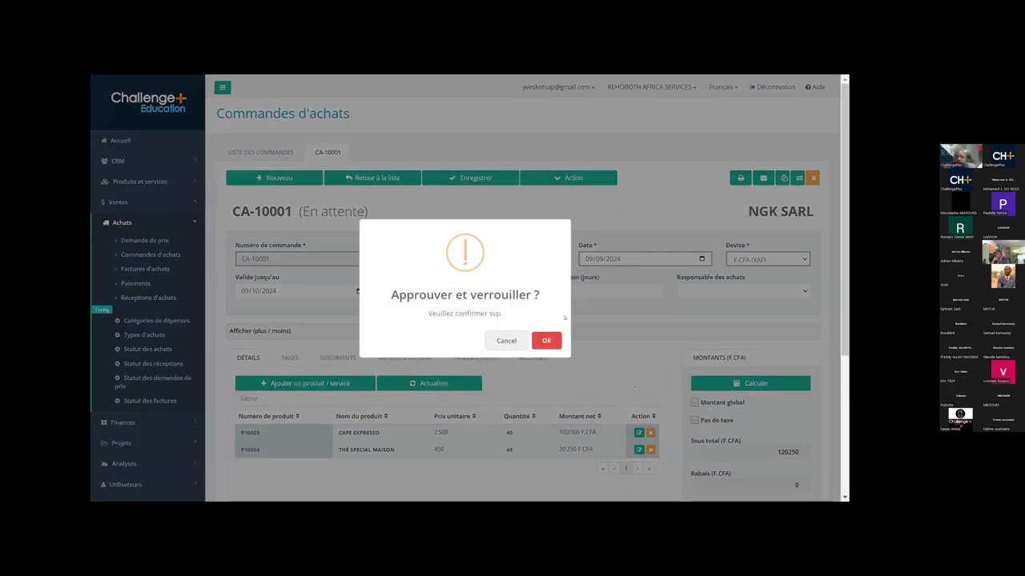
pyautogui.click(546, 340)
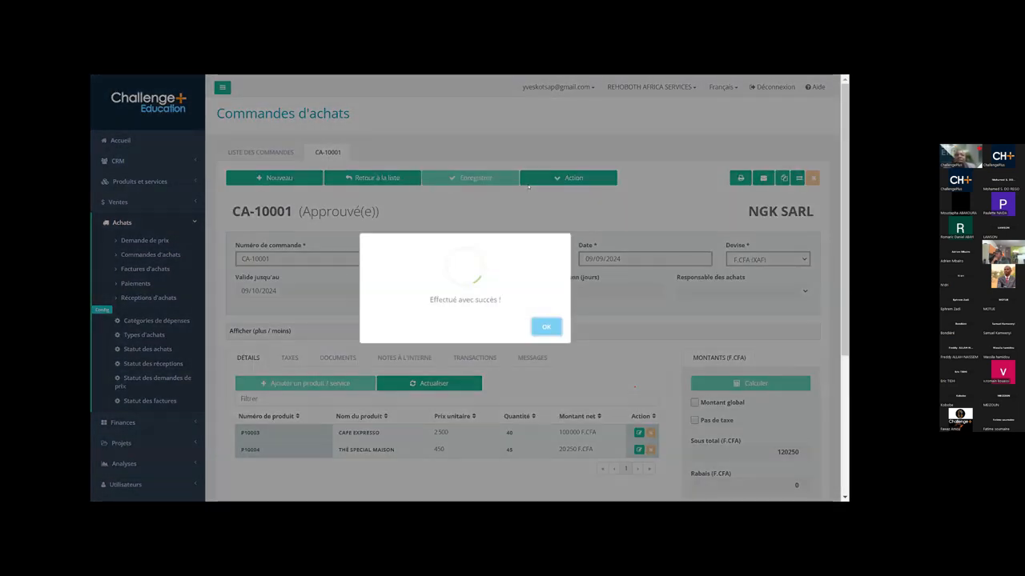
pyautogui.click(543, 328)
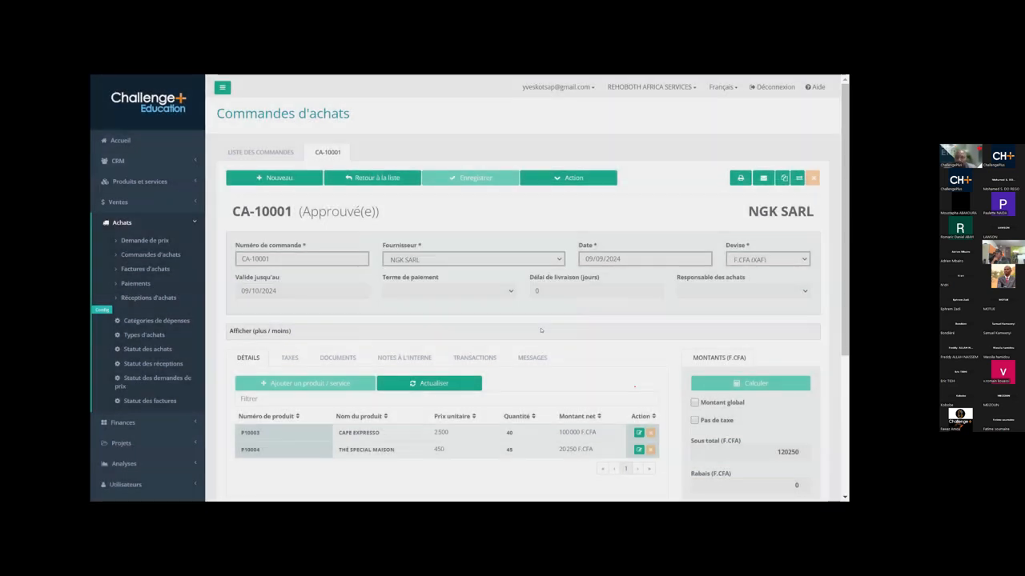
# - Print the approved purchase order to a PDF, keep the blocked download and open the saved file
pyautogui.click(737, 178)
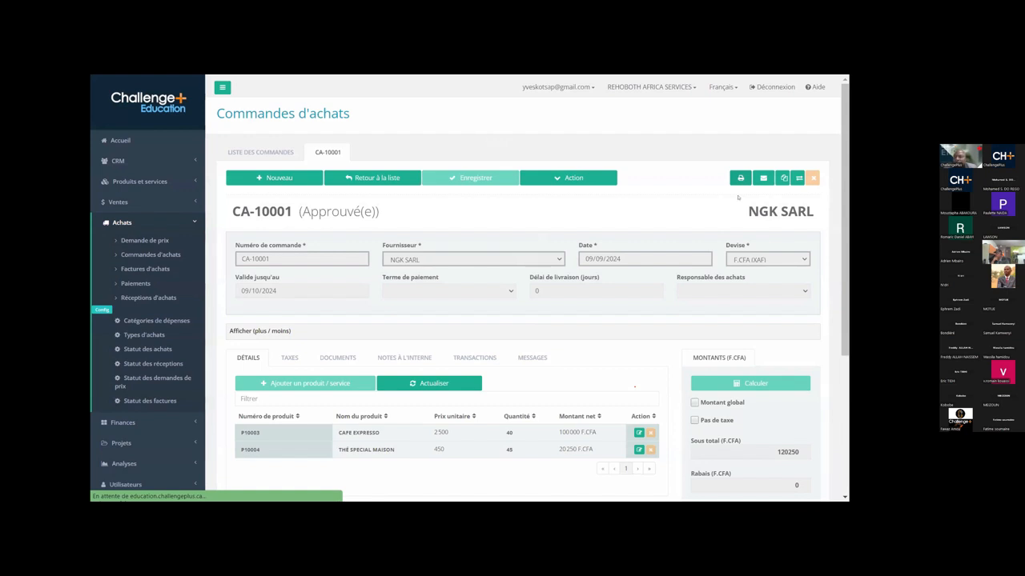
pyautogui.moveTo(419, 80)
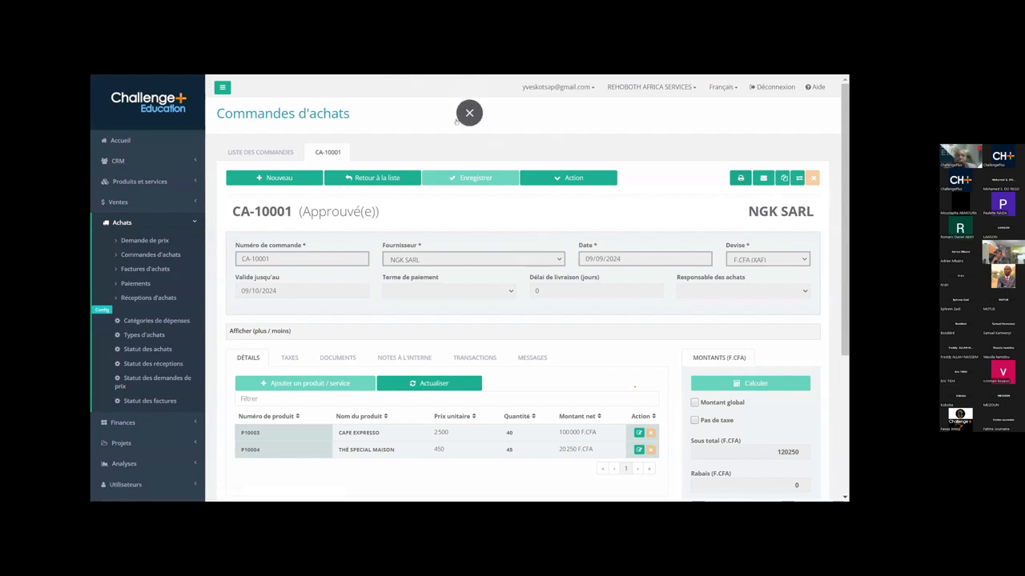
pyautogui.click(469, 112)
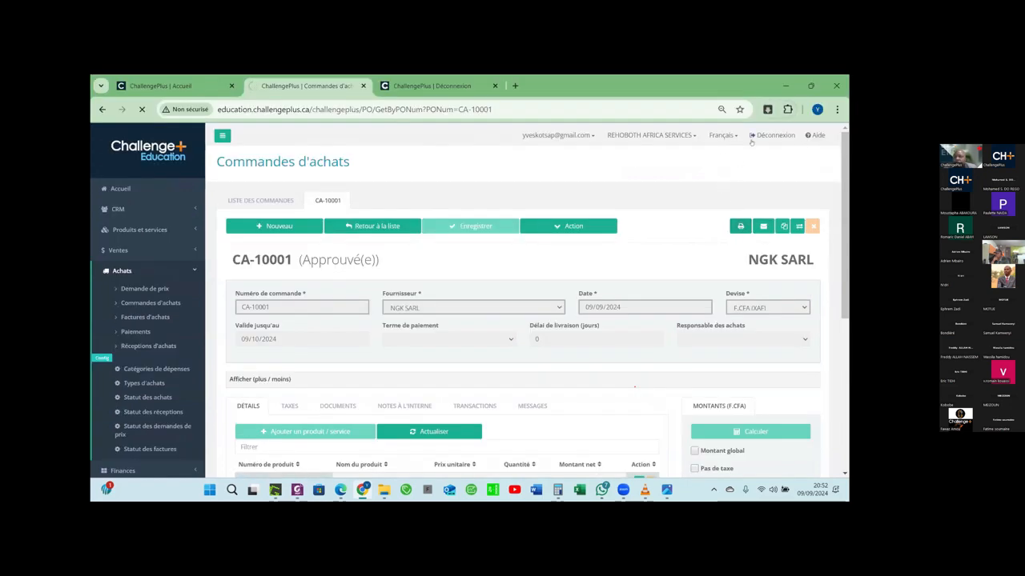
pyautogui.scroll(-2, 668, 257)
pyautogui.scroll(2, 668, 258)
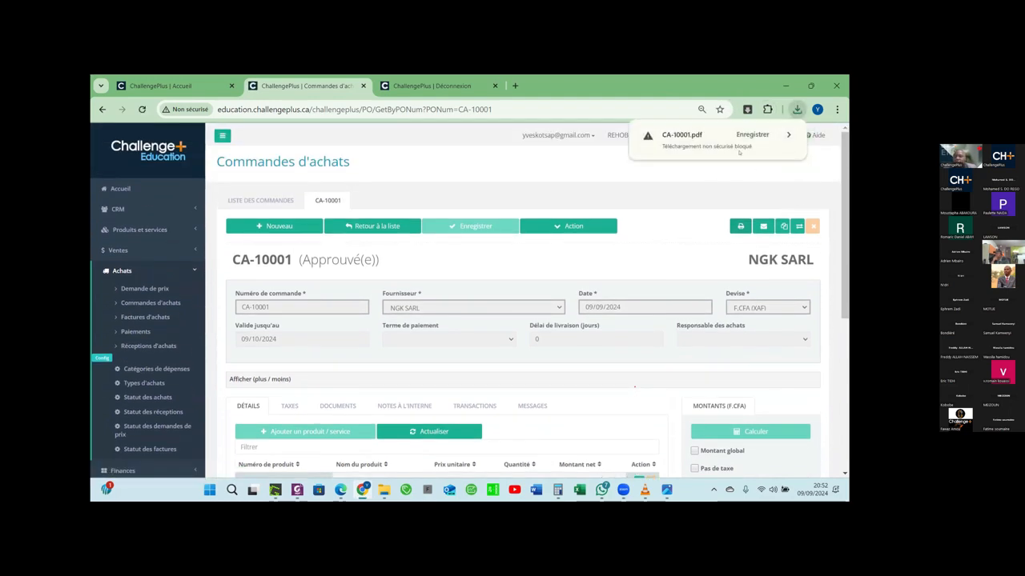
pyautogui.click(749, 134)
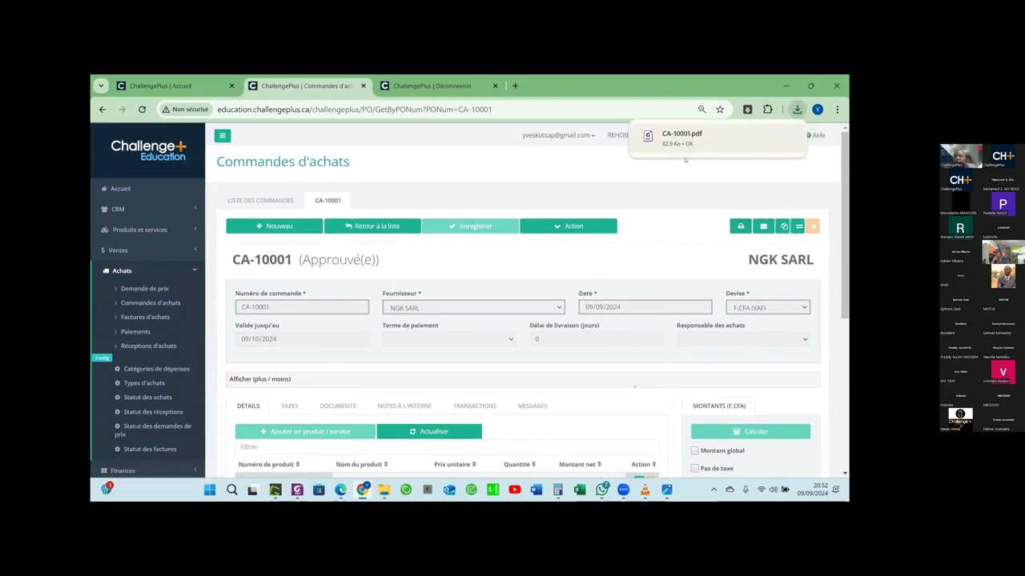
pyautogui.click(777, 144)
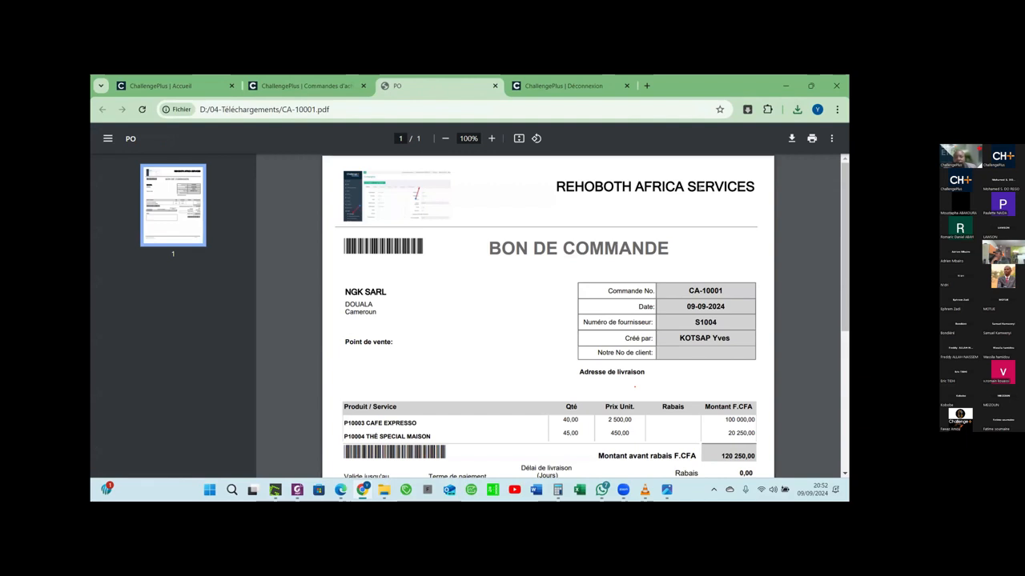
# - Examine the printed purchase order's supplier block, product lines, validity date, notes area and totals
pyautogui.scroll(-2, 523, 260)
pyautogui.scroll(-2, 523, 262)
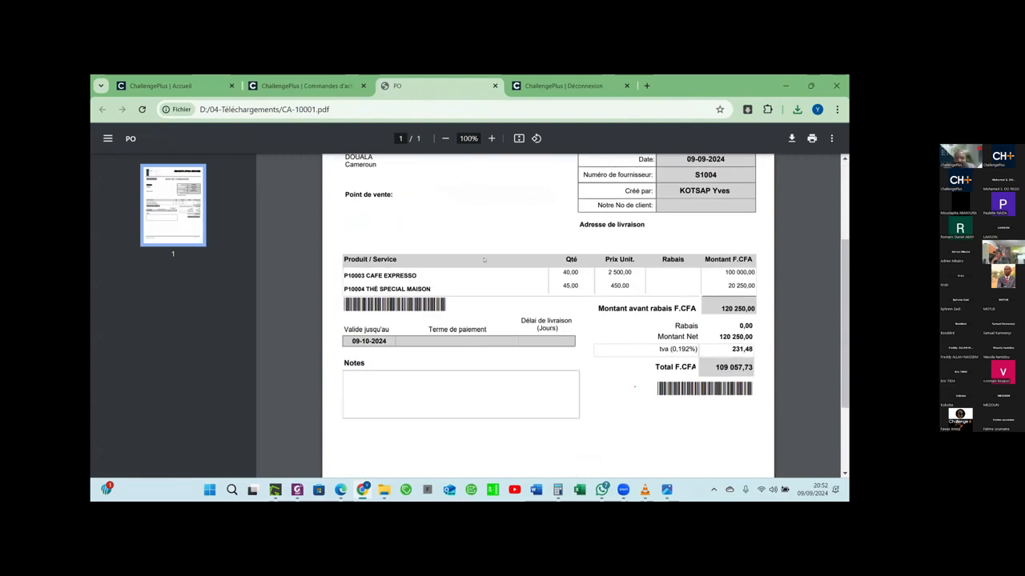
pyautogui.scroll(2, 491, 262)
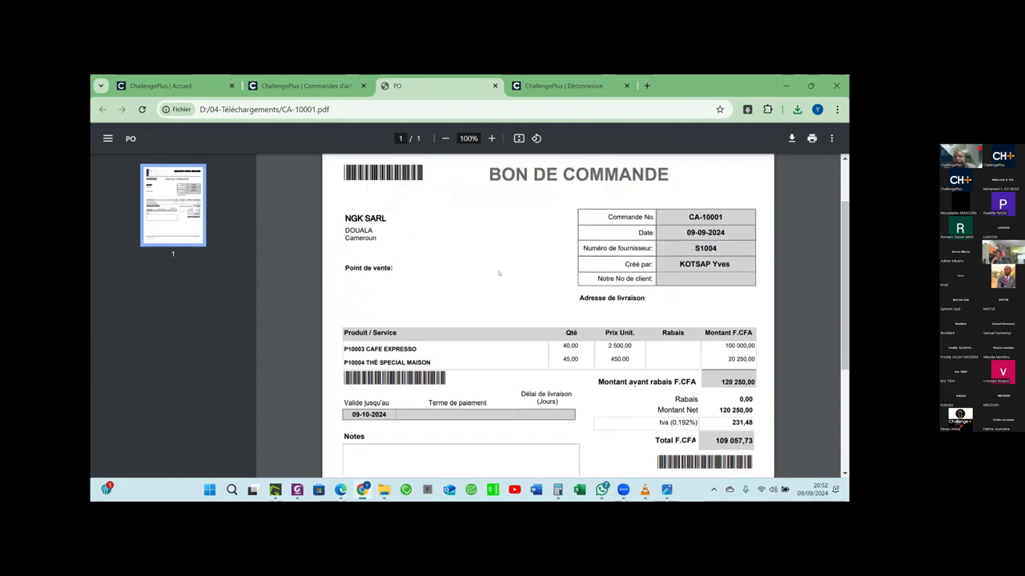
pyautogui.scroll(-2, 498, 273)
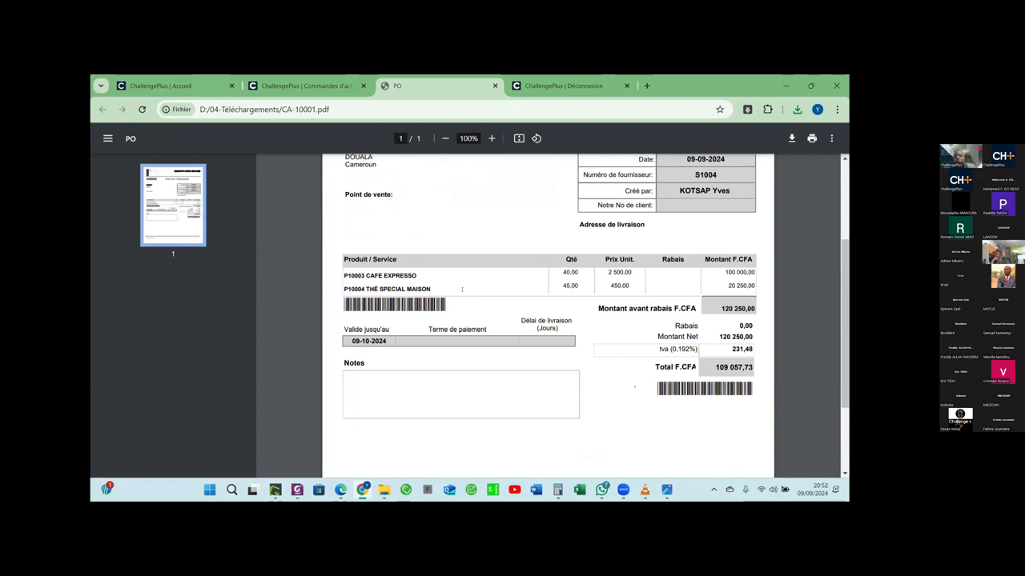
pyautogui.scroll(2, 402, 289)
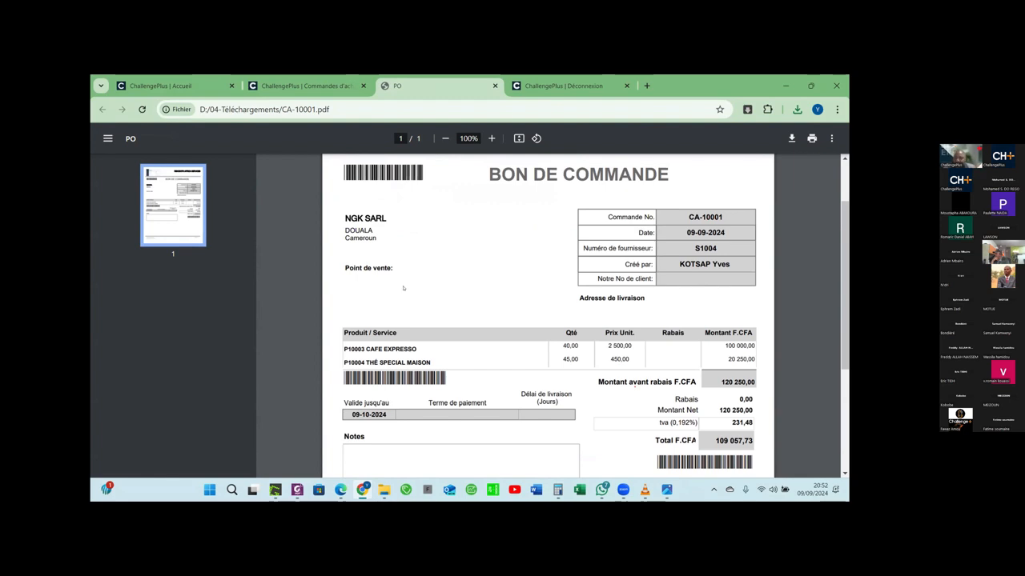
pyautogui.scroll(-2, 448, 287)
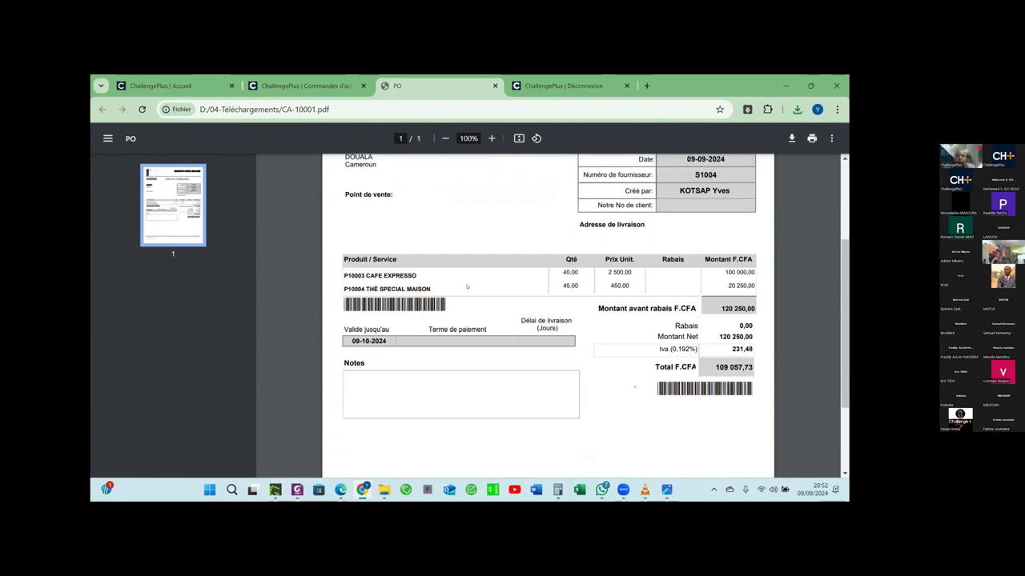
# - Return to the purchase order page and view its email form with the prefilled subject and message, without sending it
pyautogui.hotkey('ctrl', 'shift', 'Tab')
pyautogui.scroll(-2, 574, 369)
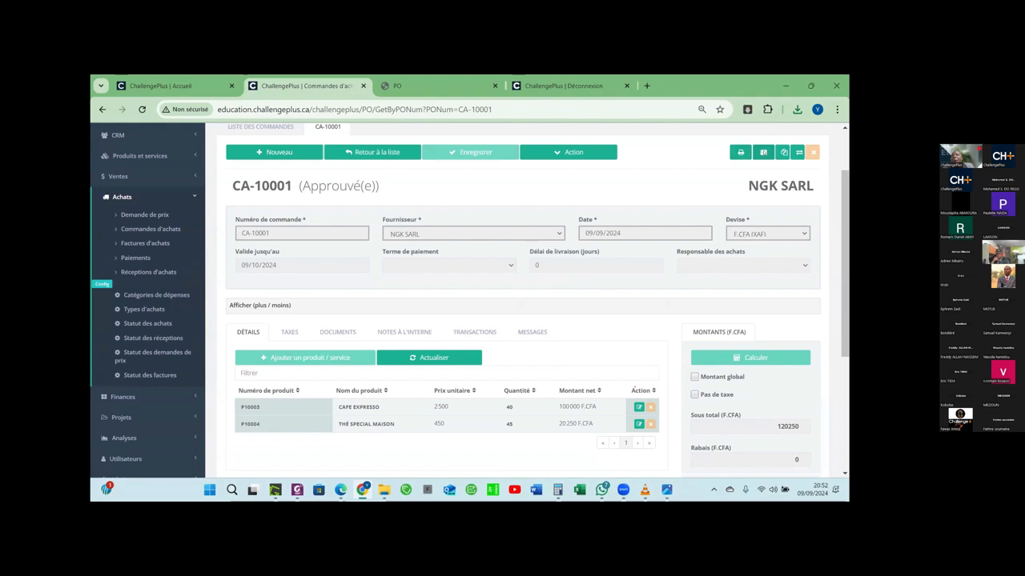
pyautogui.click(763, 152)
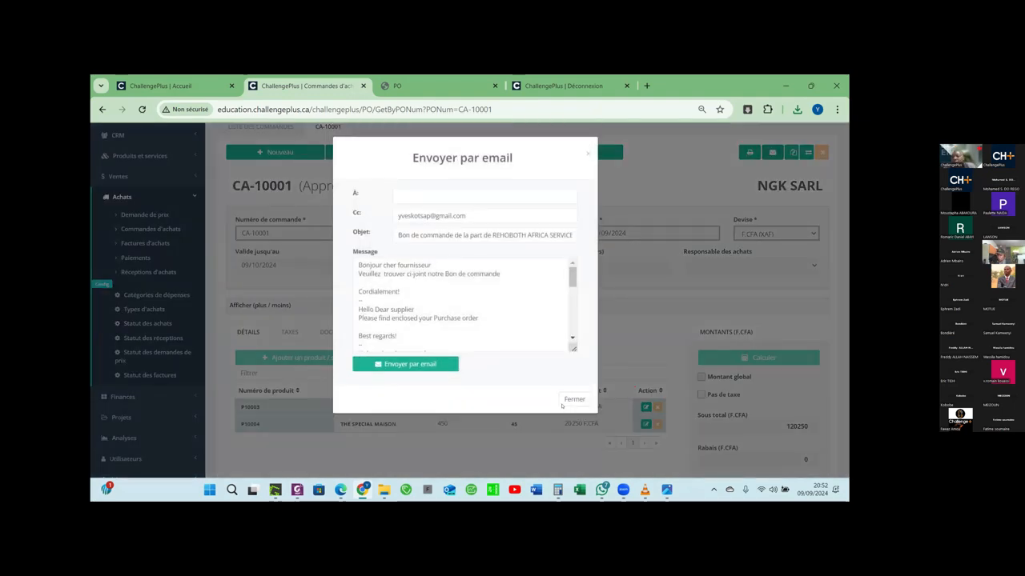
pyautogui.click(563, 402)
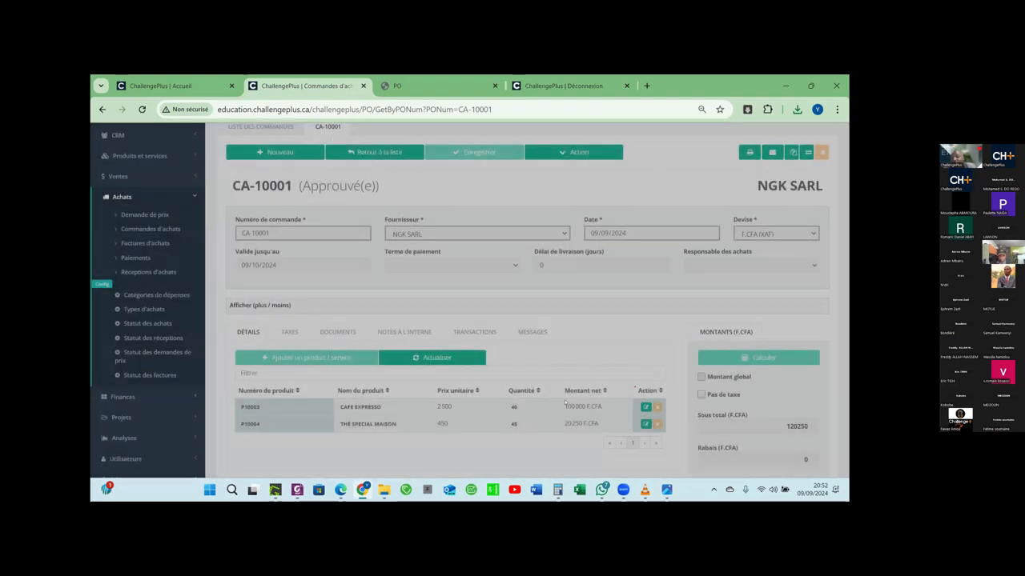
pyautogui.scroll(-1, 528, 276)
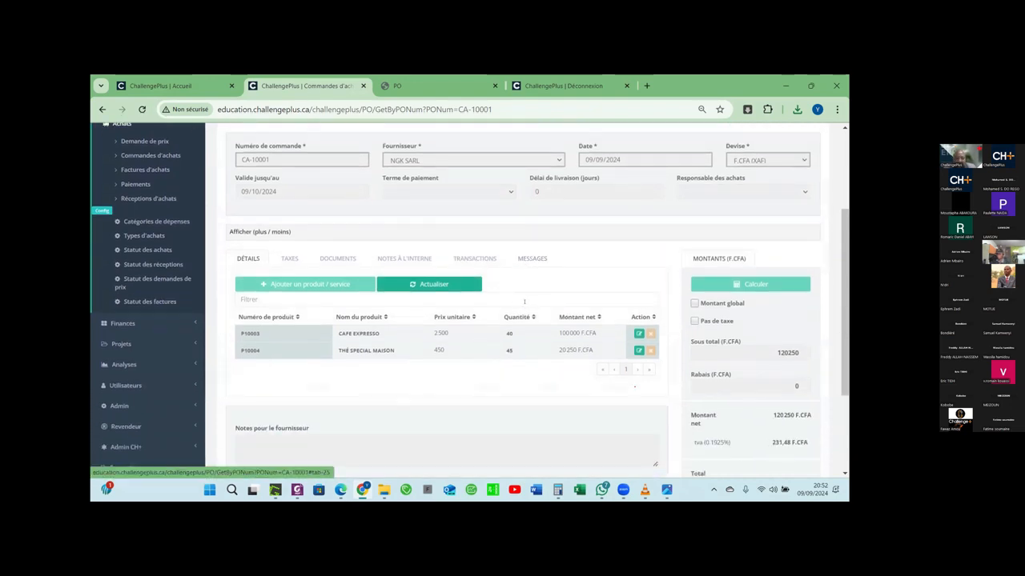
pyautogui.scroll(1, 486, 294)
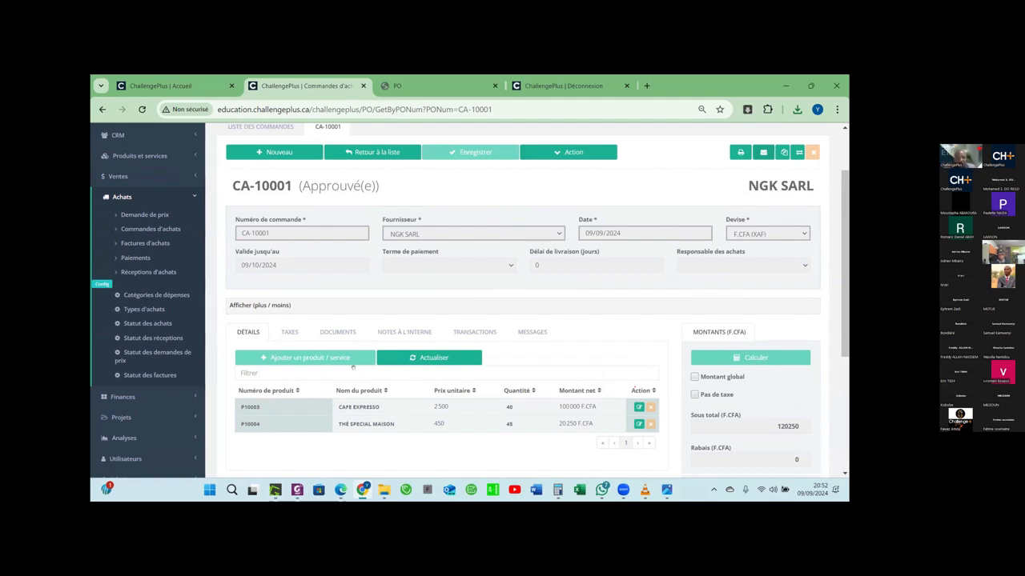
# - Check the course outline (Sommaire) in the Foxit PhantomPDF presentation, and return to the purchase order in the browser
pyautogui.hotkey('alt', 'Tab')
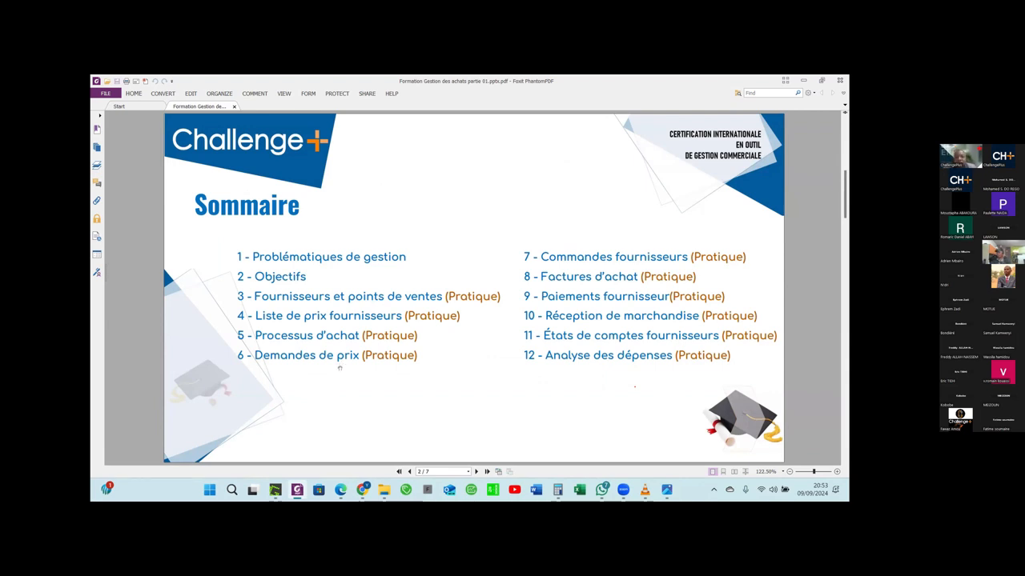
pyautogui.hotkey('alt', 'Tab')
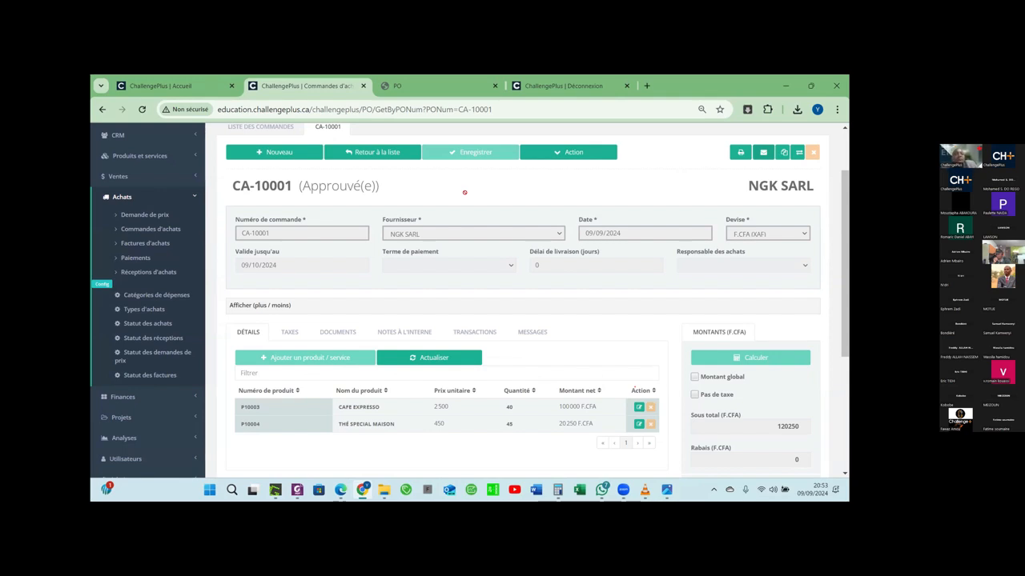
# - Generate the purchase invoice from the approved NGK SARL order, confirming the request
pyautogui.click(556, 153)
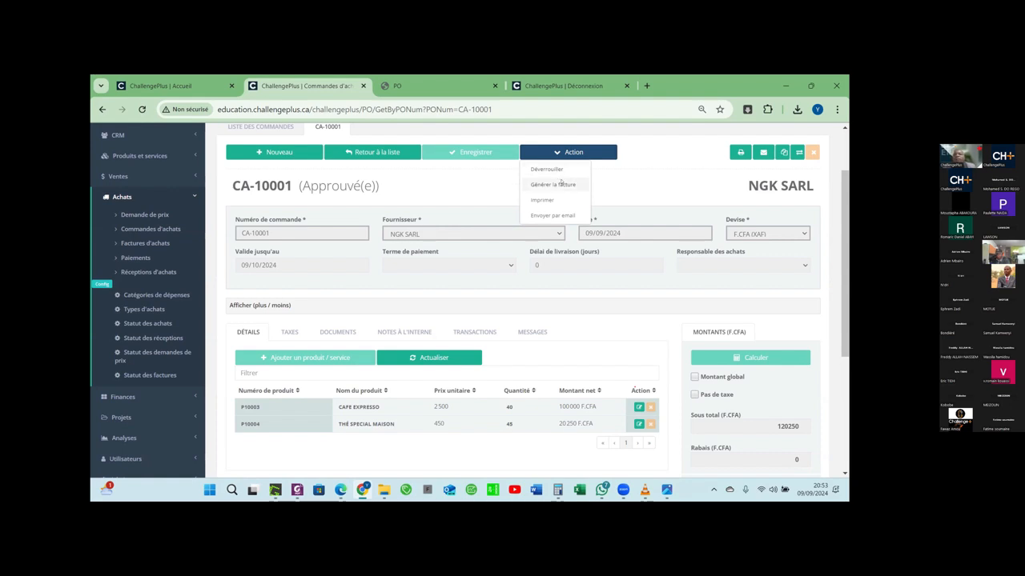
pyautogui.click(560, 183)
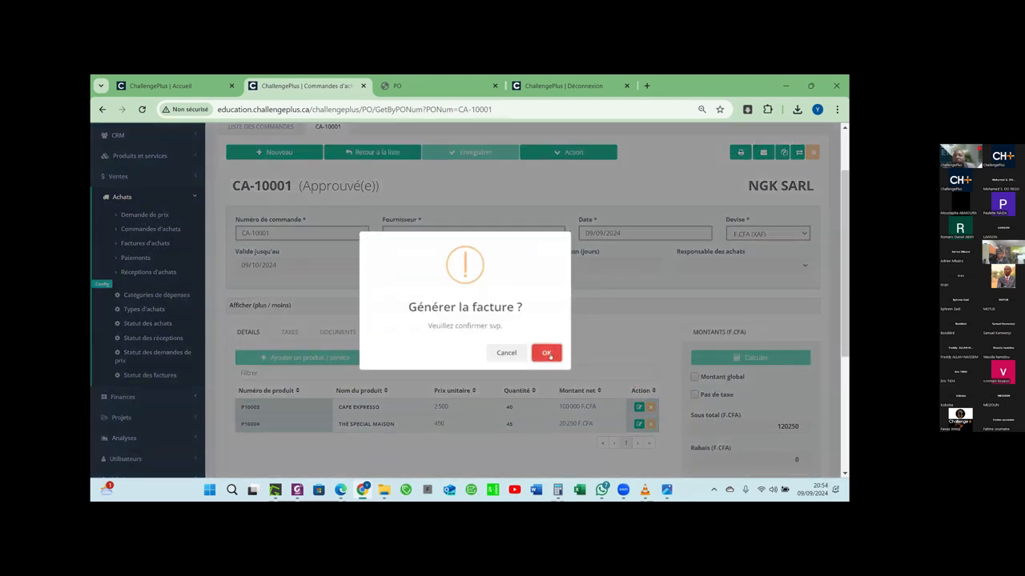
pyautogui.click(547, 353)
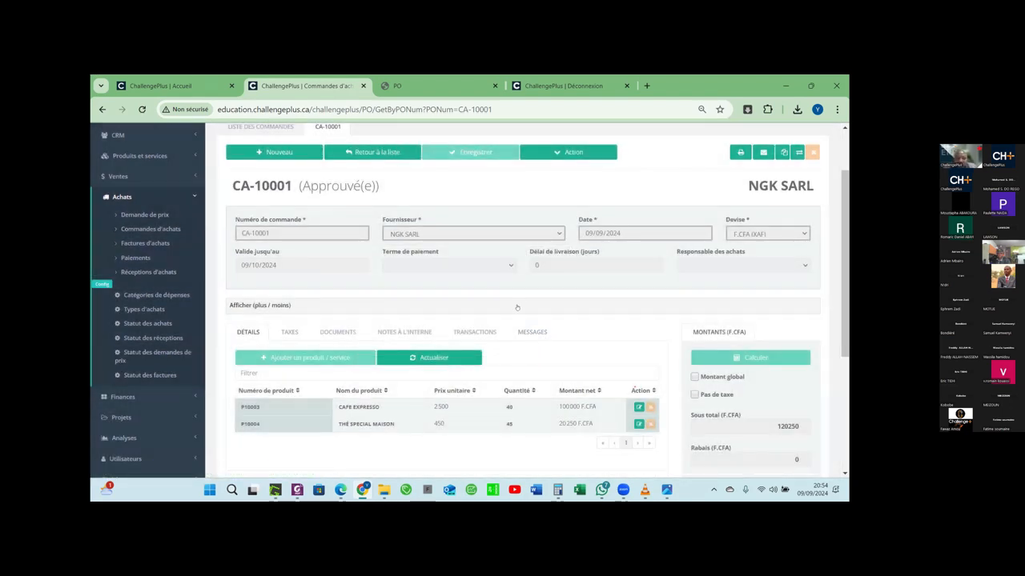
# - Open the purchase invoice linked to order CA-10001 from its transactions and review the invoice's header and product lines
pyautogui.scroll(-1, 516, 307)
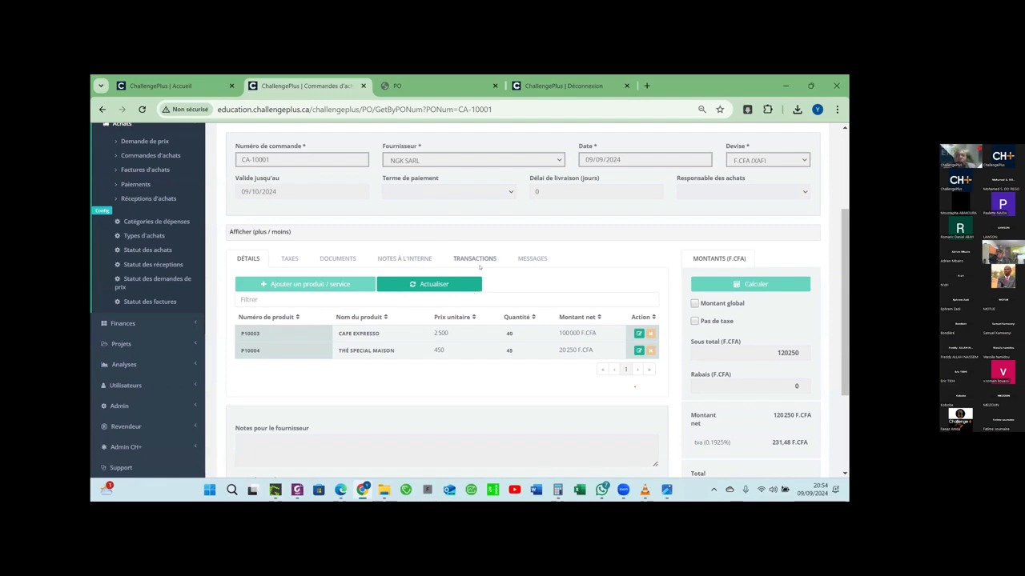
pyautogui.click(483, 260)
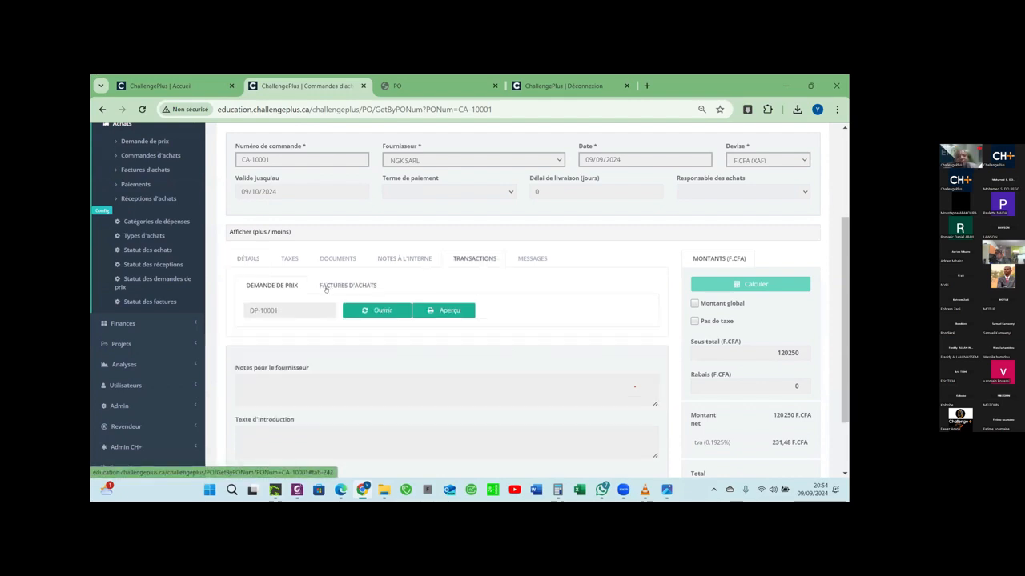
pyautogui.click(348, 285)
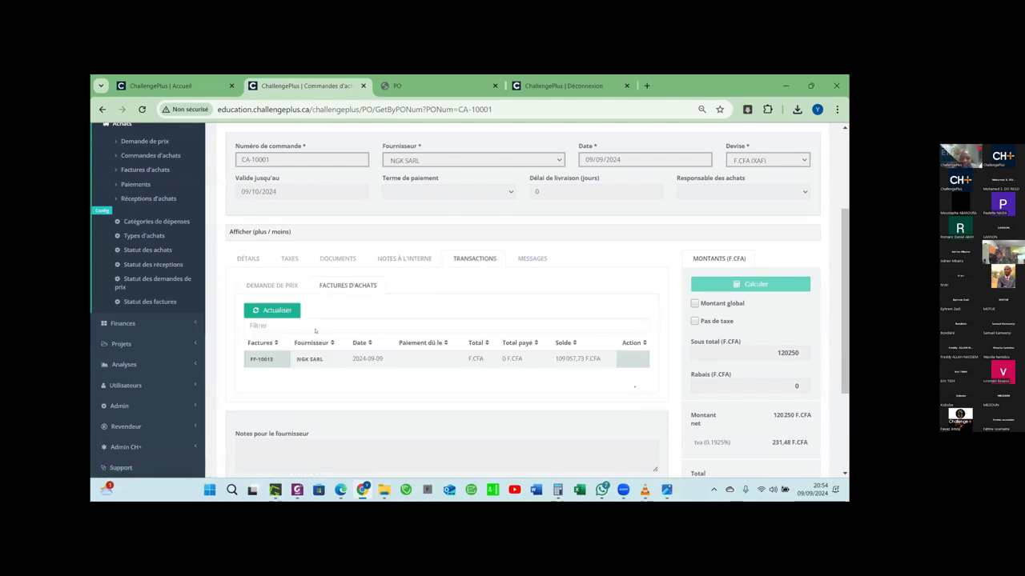
pyautogui.click(262, 359)
pyautogui.click(544, 361)
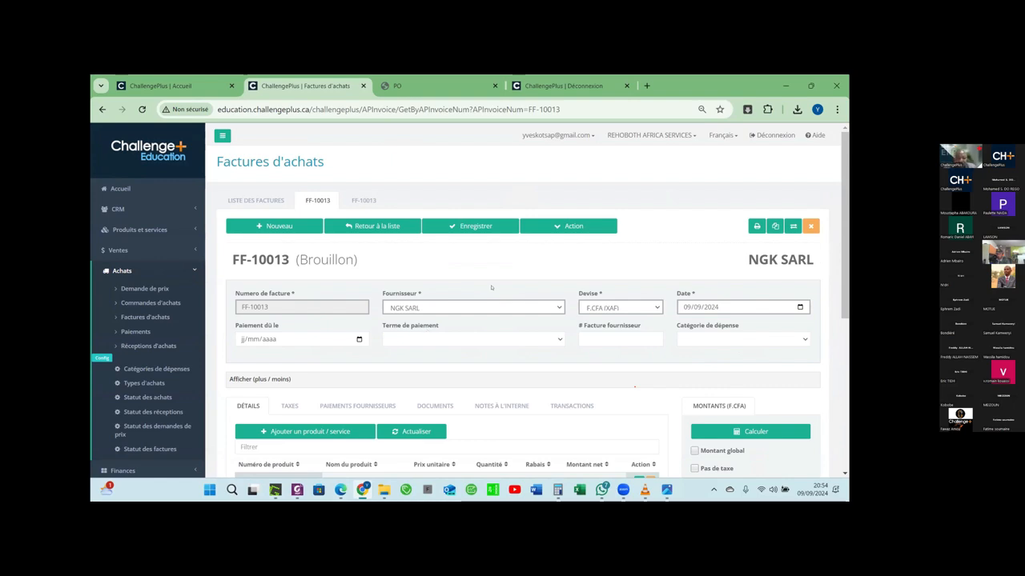
pyautogui.scroll(-3, 488, 294)
pyautogui.scroll(3, 488, 294)
pyautogui.scroll(-3, 486, 292)
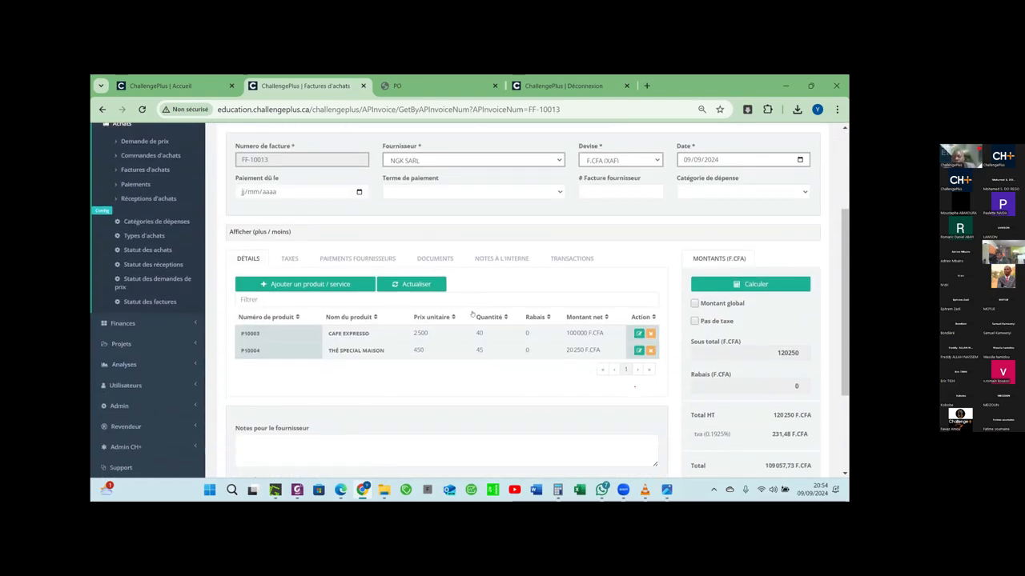
# - Set the CAFE EXPRESSO line's quantity to 39 on the purchase invoice, save the line, and close its form
pyautogui.click(340, 335)
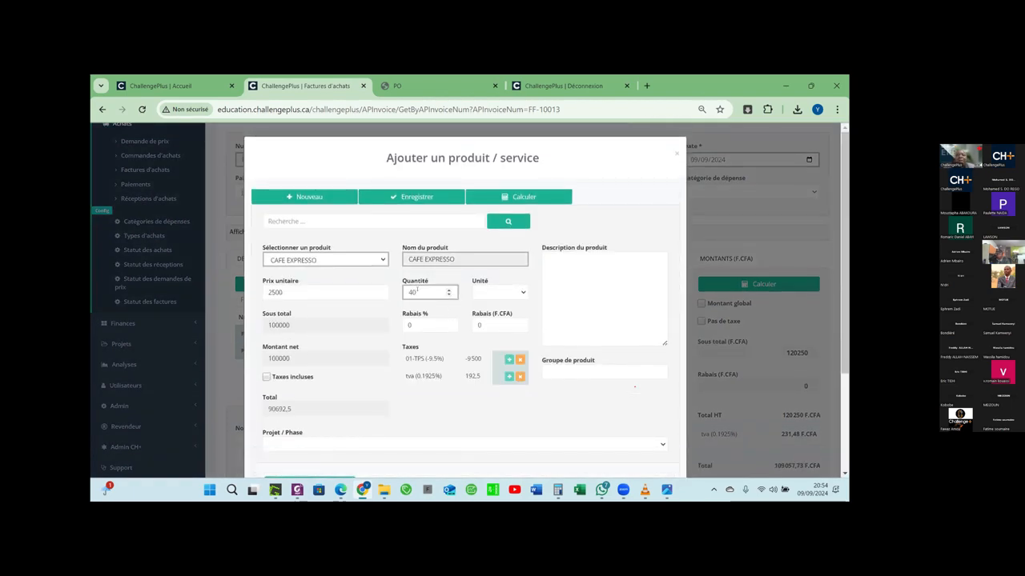
pyautogui.doubleClick(416, 292)
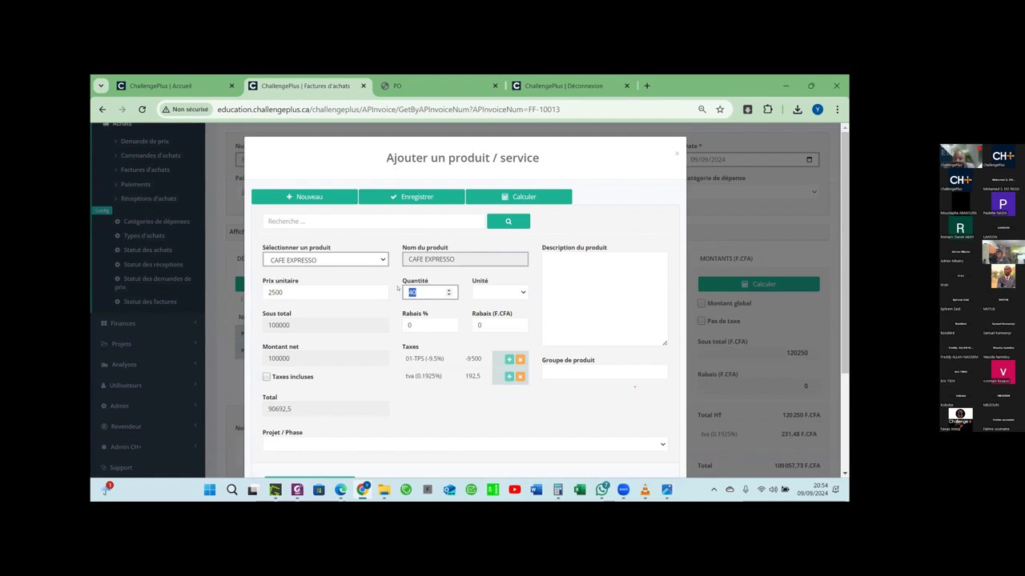
pyautogui.write('39')
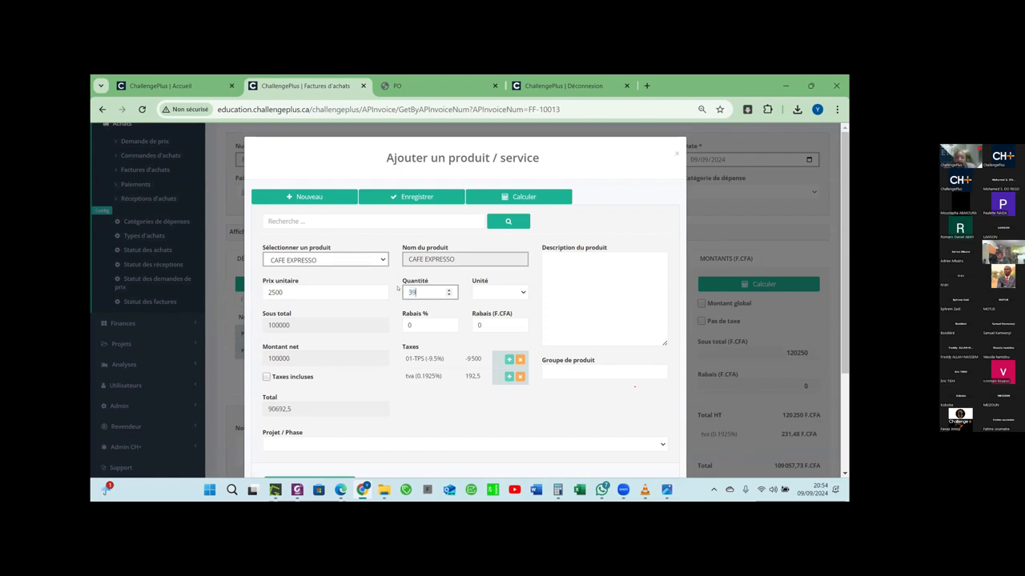
pyautogui.press('Tab')
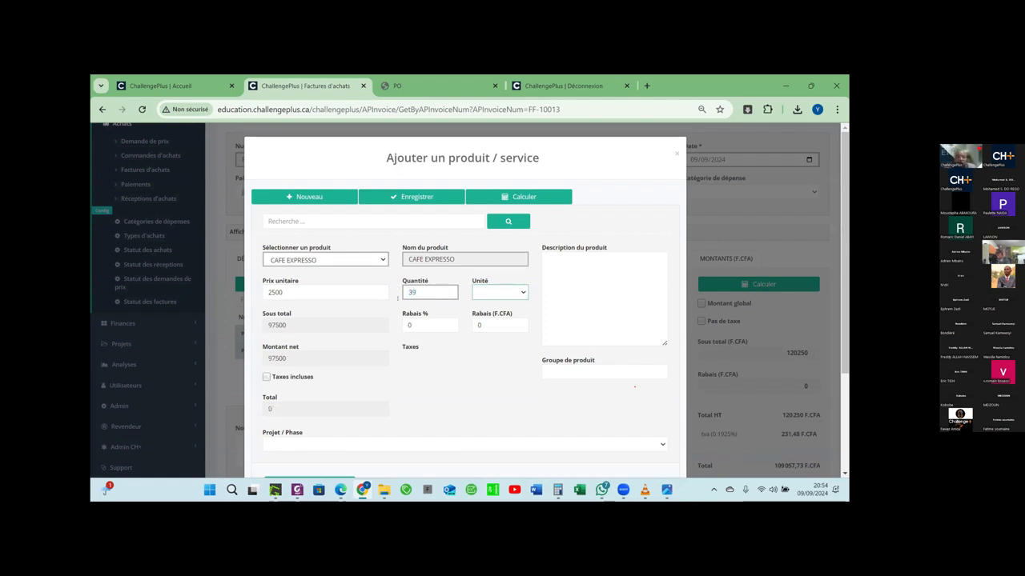
pyautogui.click(434, 194)
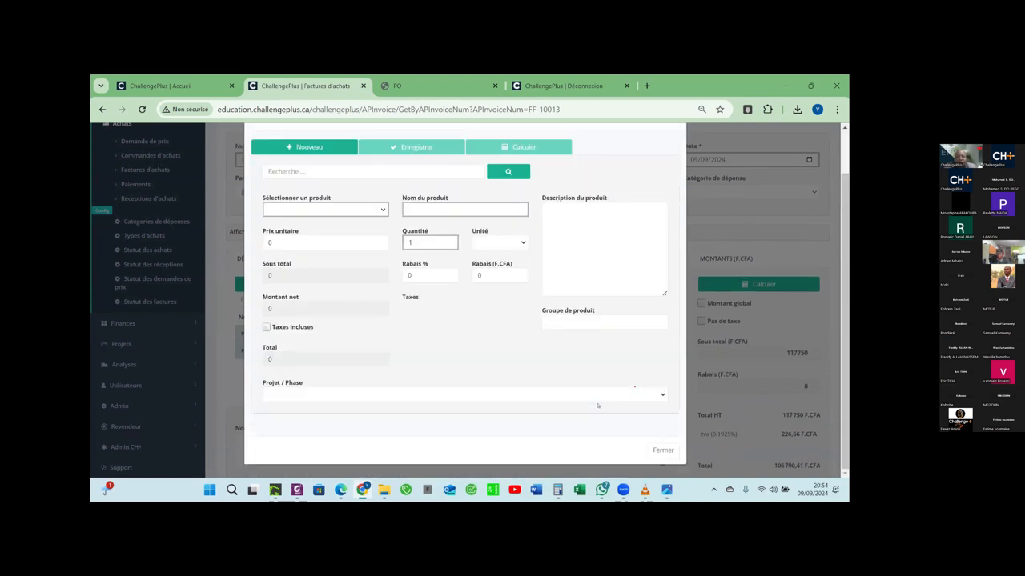
pyautogui.click(704, 458)
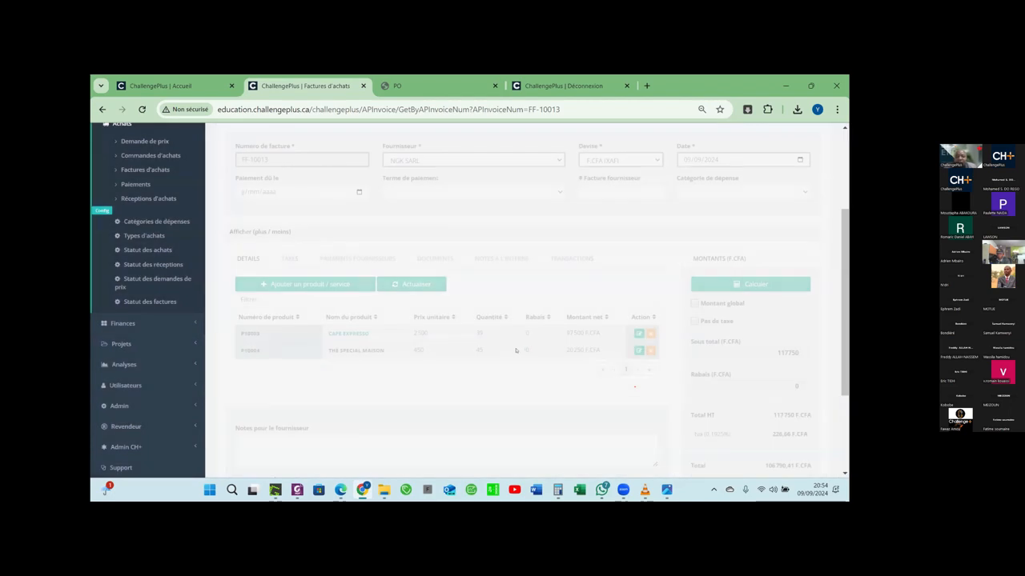
# - Review the invoice's updated product lines, totals, number and status, and open its documents section
pyautogui.scroll(-1, 472, 363)
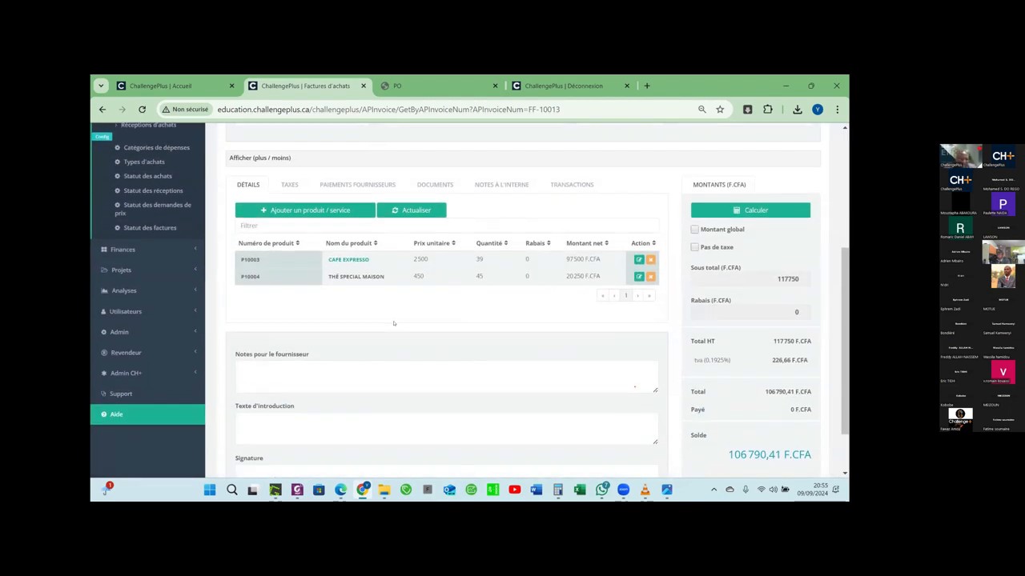
pyautogui.scroll(-1, 492, 355)
pyautogui.scroll(3, 504, 344)
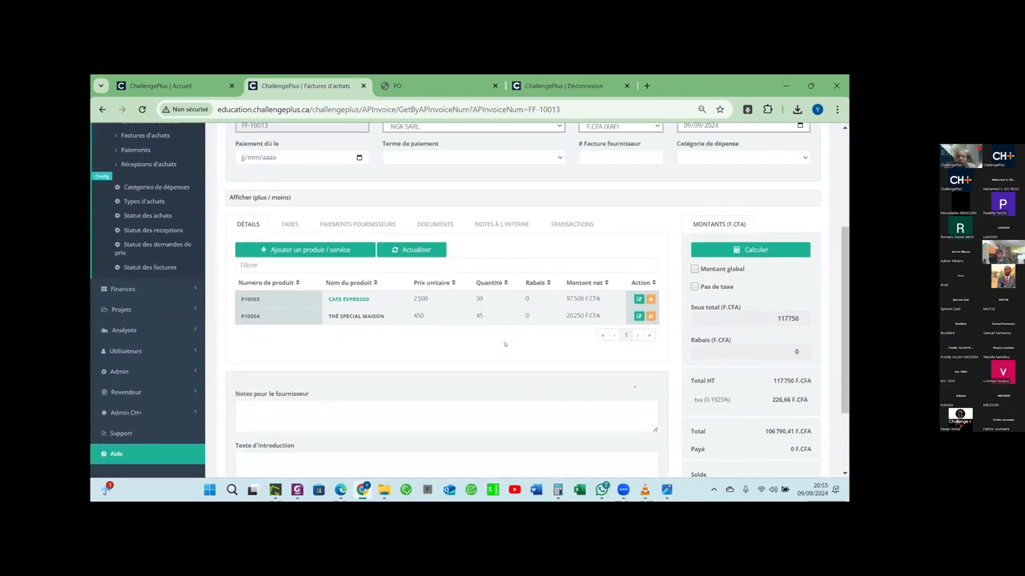
pyautogui.scroll(-2, 504, 344)
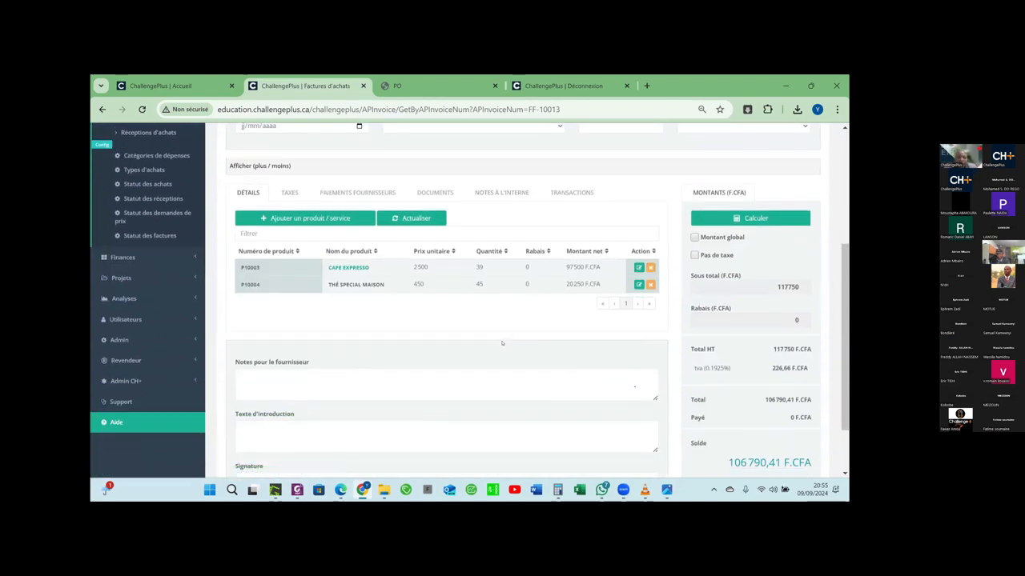
pyautogui.scroll(1, 498, 340)
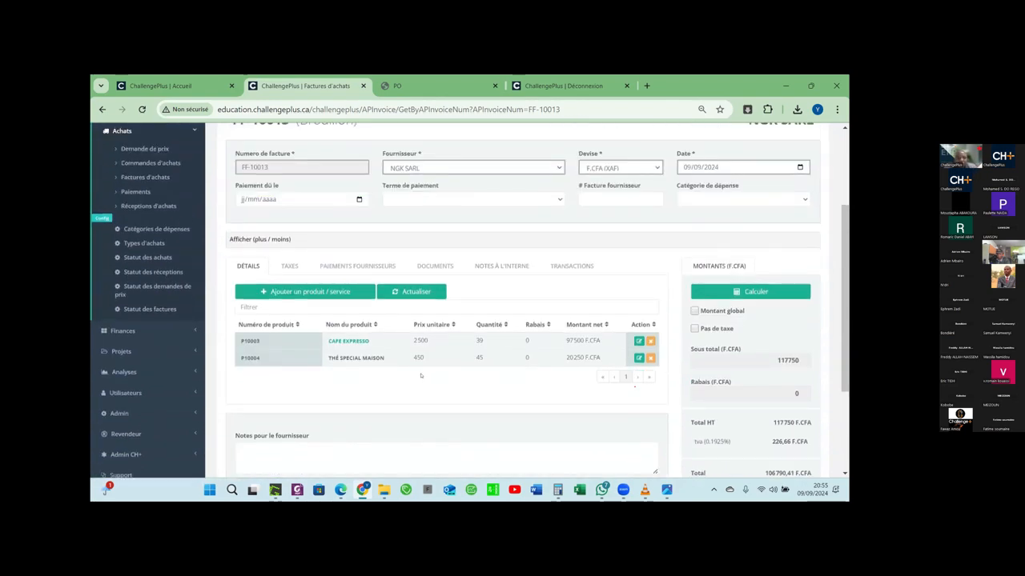
pyautogui.scroll(1, 421, 375)
pyautogui.scroll(3, 420, 375)
pyautogui.scroll(-5, 400, 336)
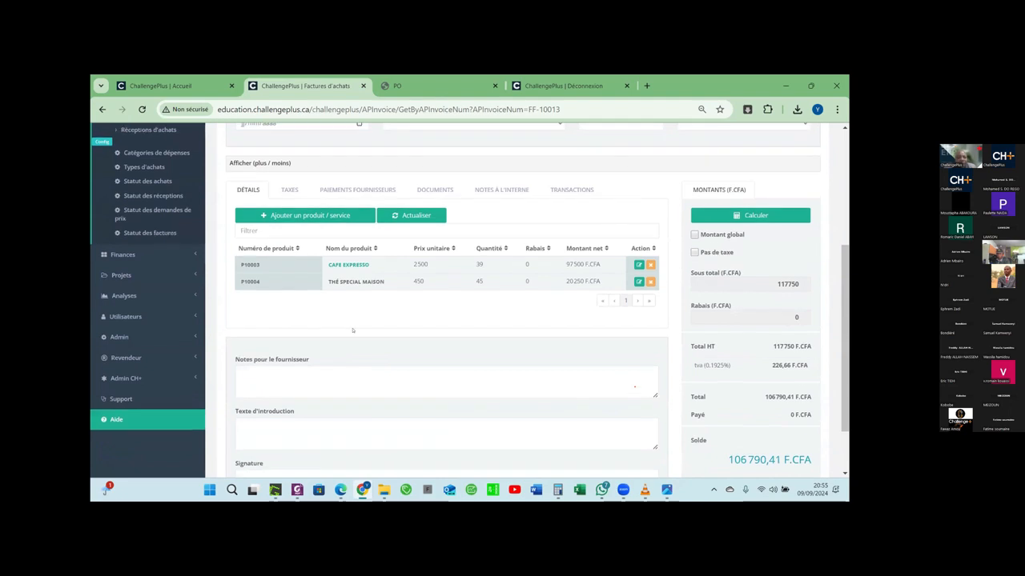
pyautogui.scroll(2, 345, 217)
pyautogui.scroll(1, 407, 218)
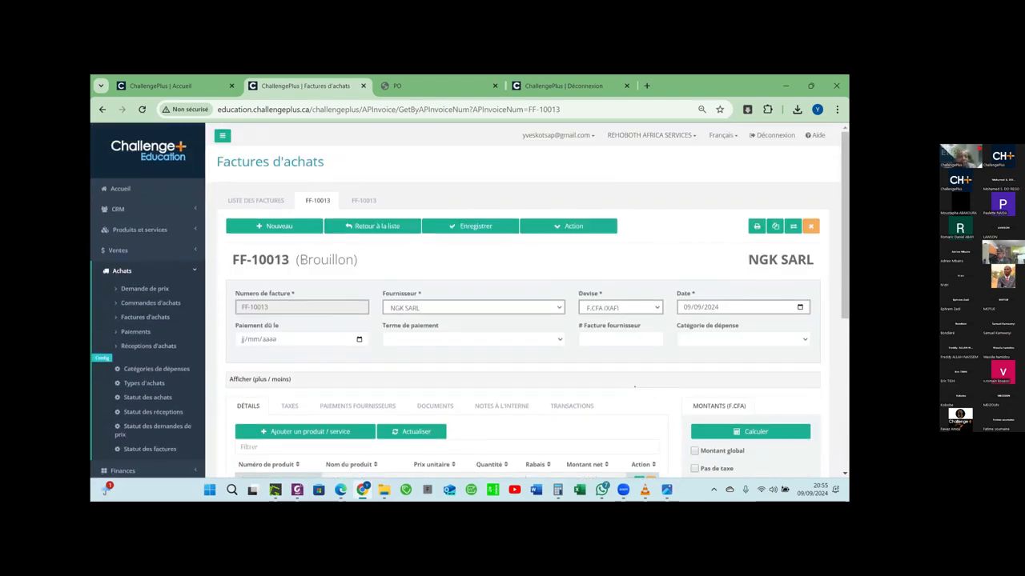
pyautogui.moveTo(359, 259); pyautogui.dragTo(230, 263)
pyautogui.click(409, 263)
pyautogui.click(440, 257)
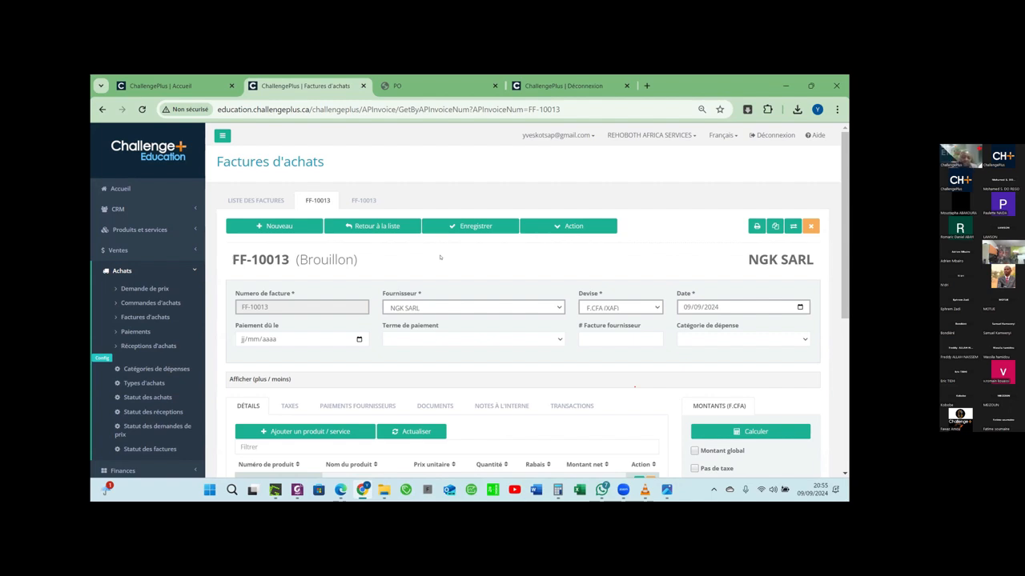
pyautogui.scroll(-2, 361, 296)
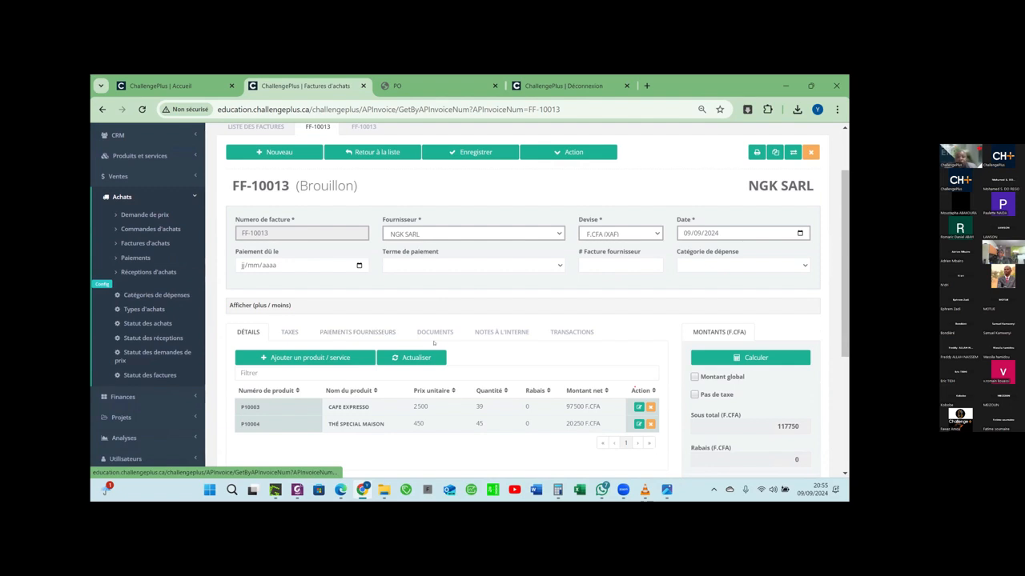
pyautogui.click(454, 332)
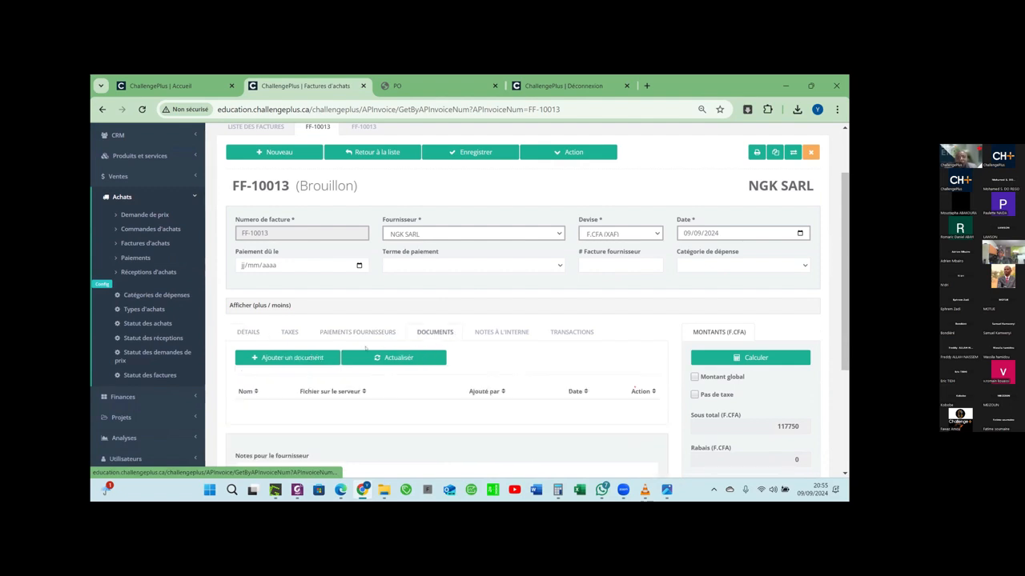
pyautogui.click(314, 354)
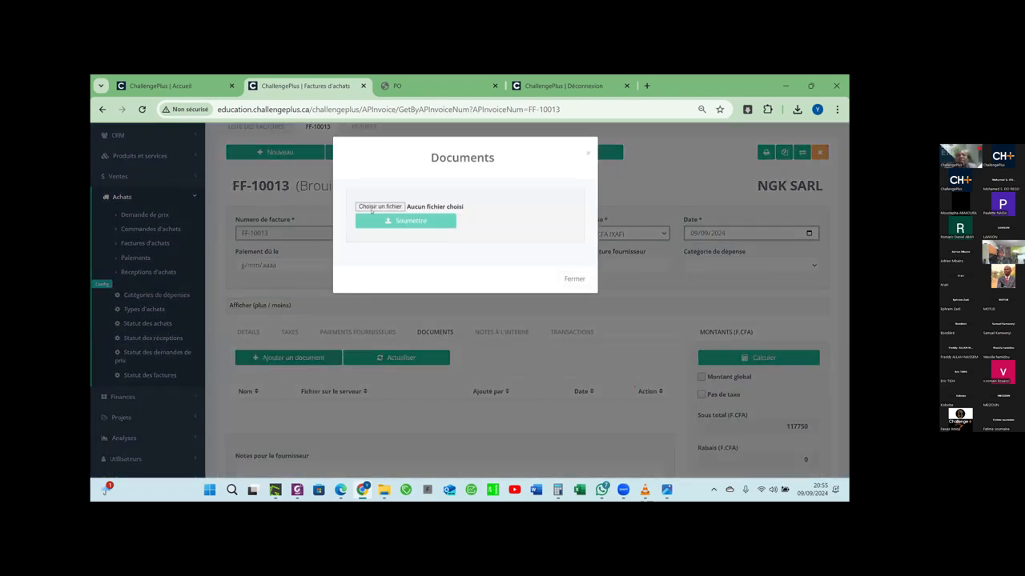
pyautogui.click(372, 208)
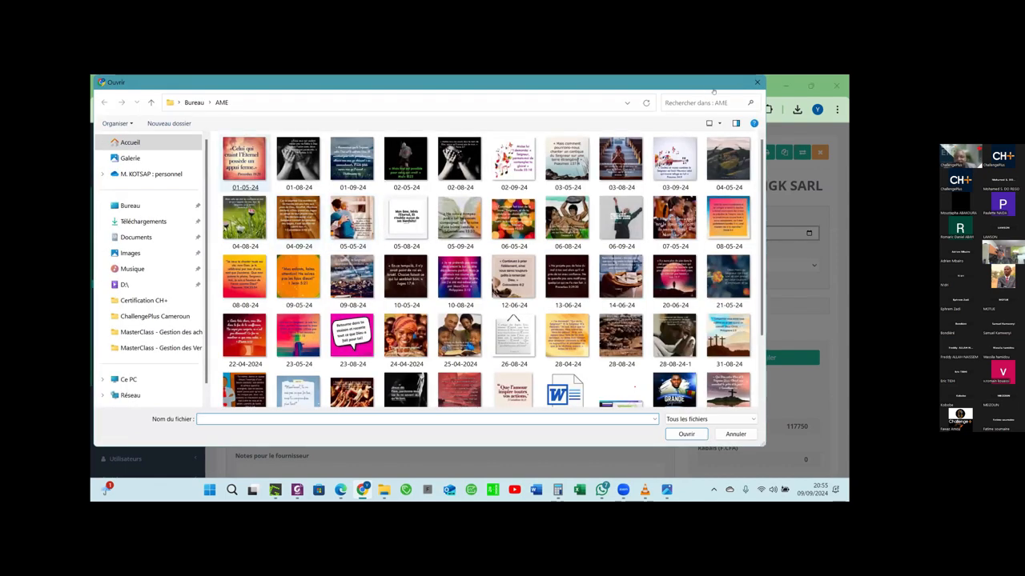
pyautogui.click(757, 81)
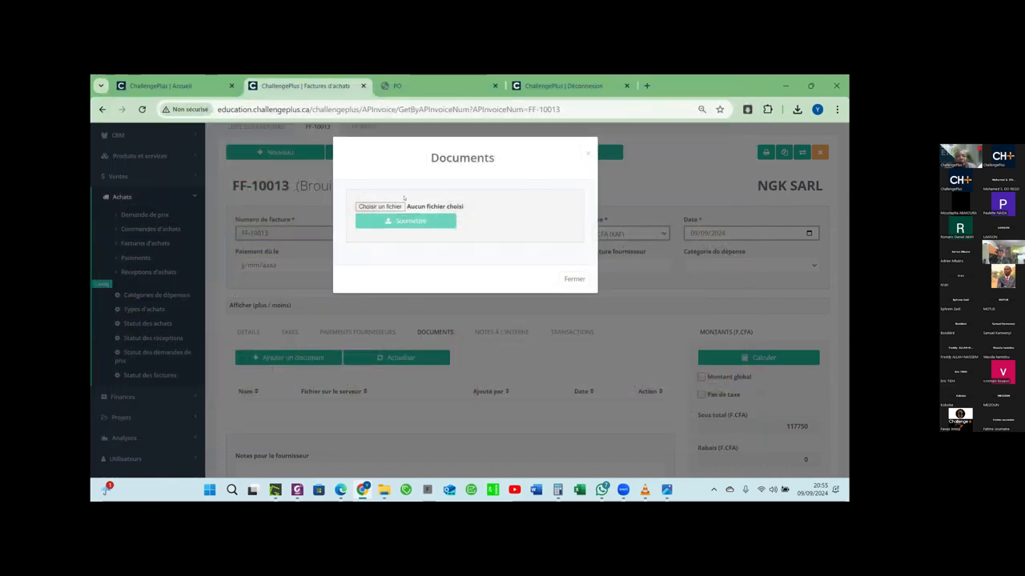
pyautogui.click(570, 281)
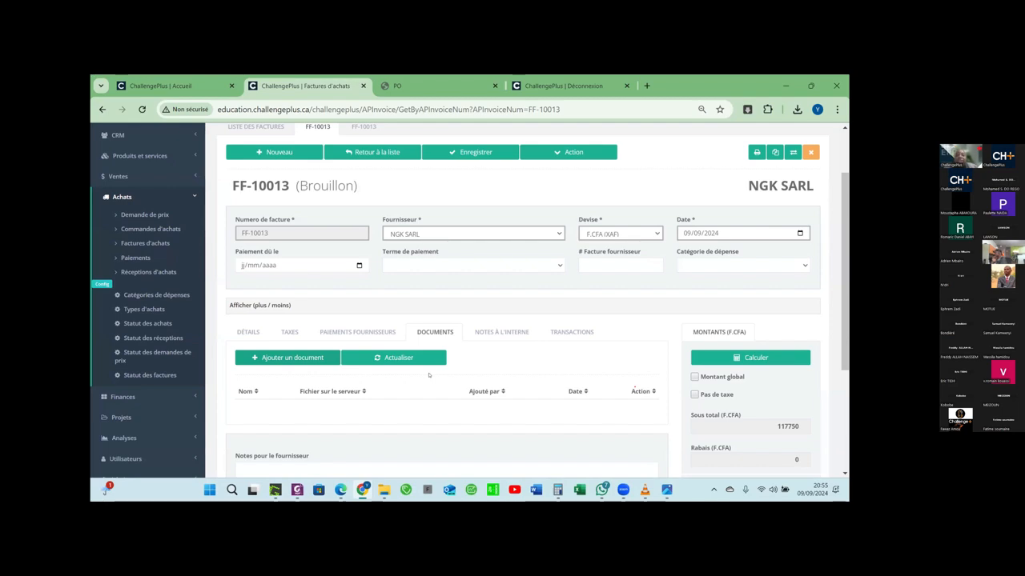
# - Attach the file OV_DECL._VICTORIA_AOUT_2024_AFB+[1] 39000.docx to the purchase invoice and refresh its document list
pyautogui.click(265, 359)
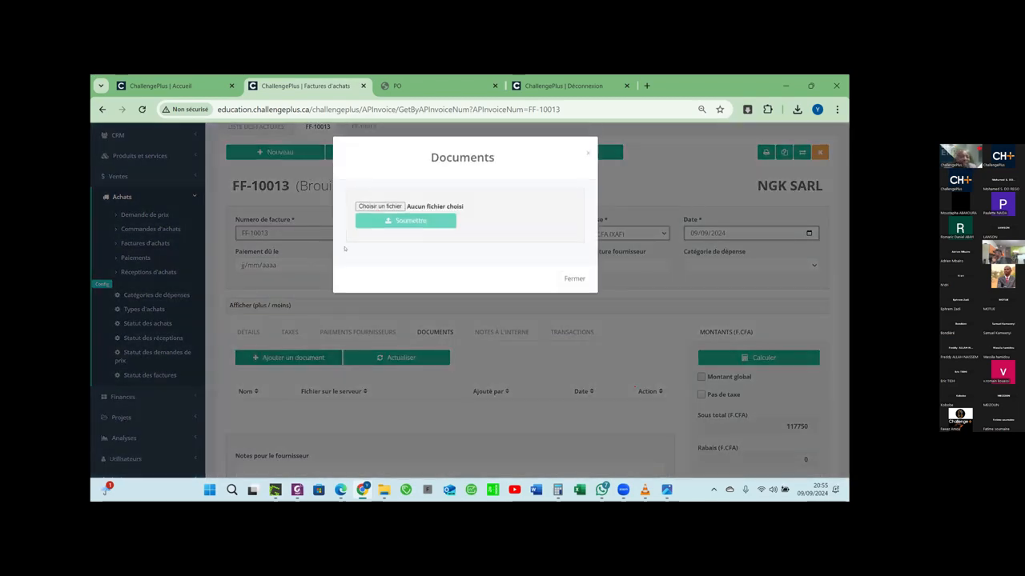
pyautogui.click(379, 207)
pyautogui.click(149, 239)
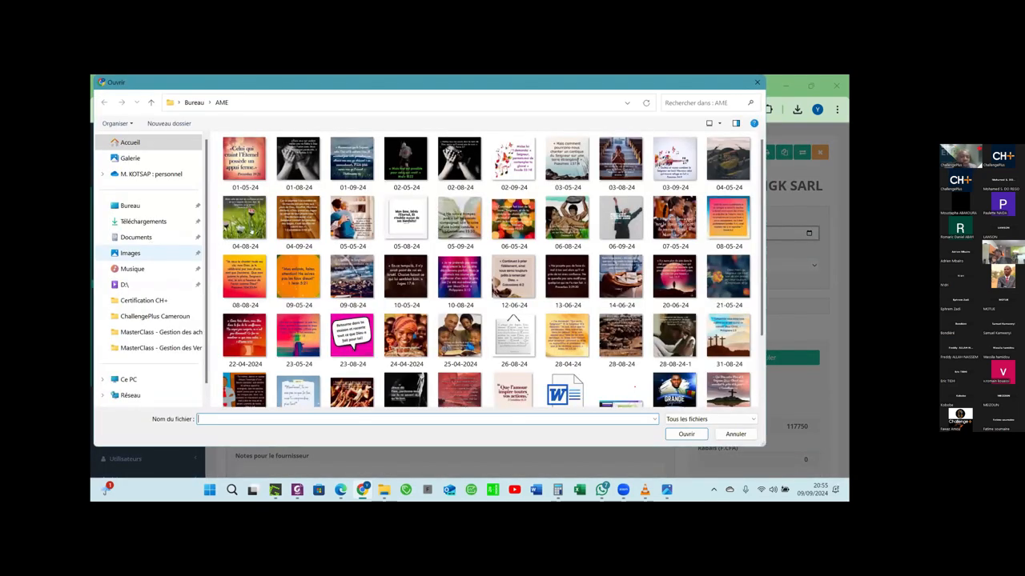
pyautogui.doubleClick(275, 200)
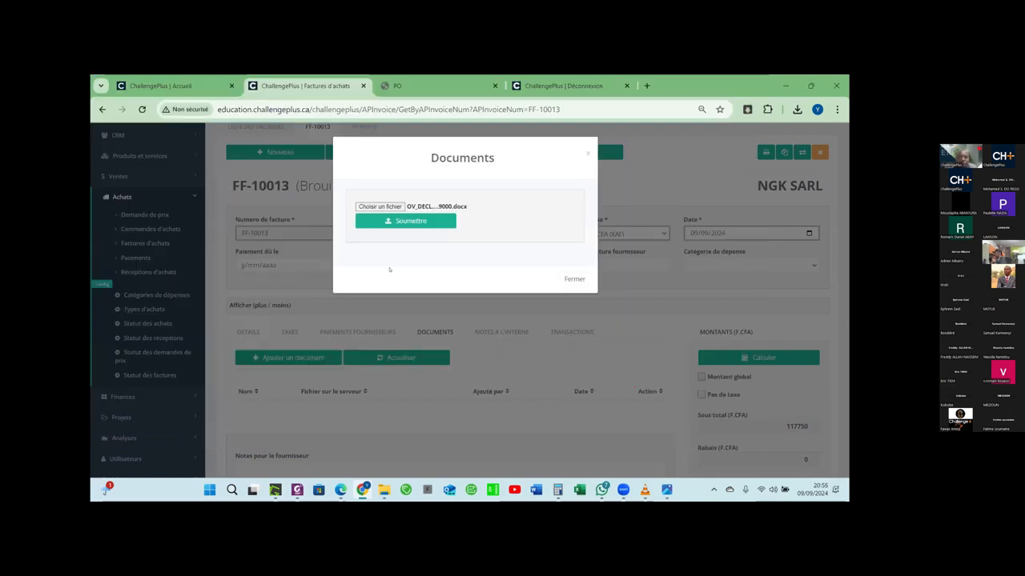
pyautogui.click(435, 220)
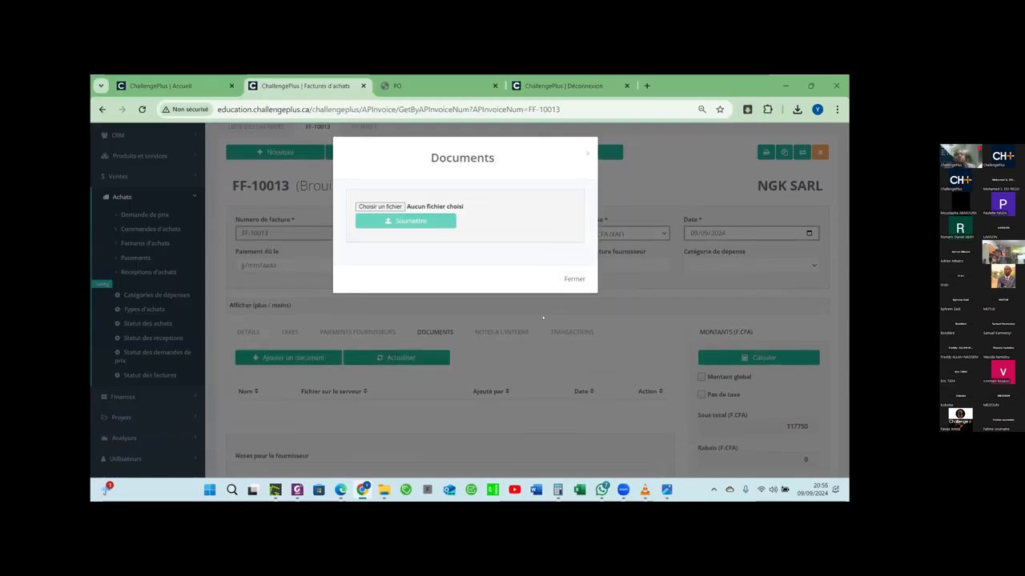
pyautogui.click(564, 281)
pyautogui.scroll(-2, 367, 213)
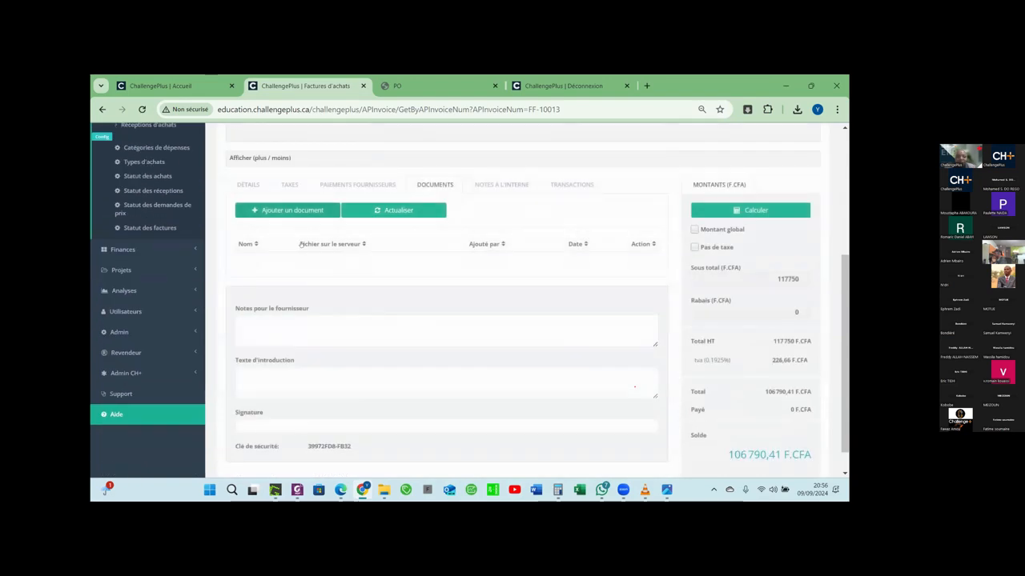
pyautogui.click(367, 210)
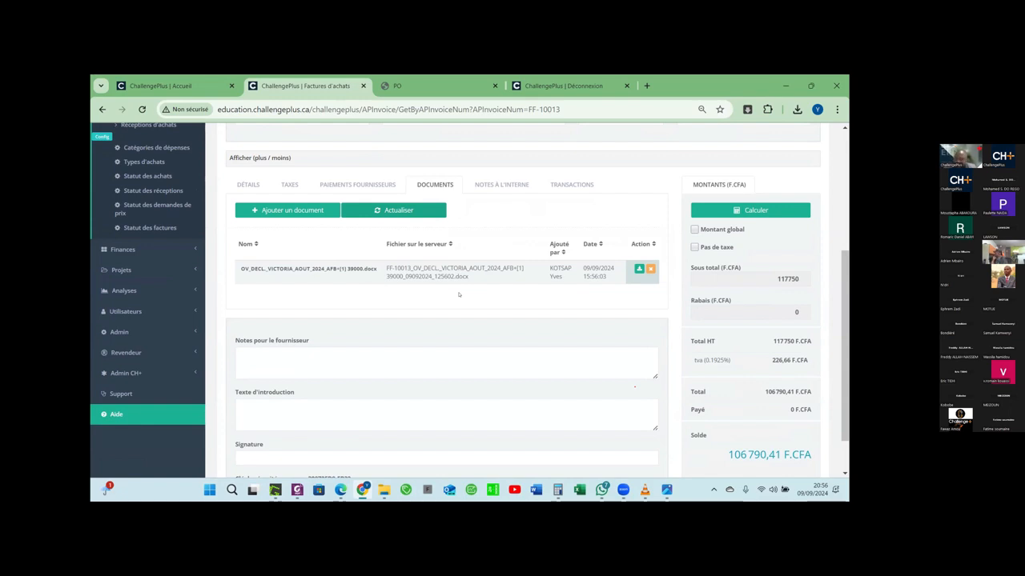
# - Examine the invoice's header fields, attached document, notes areas and totals
pyautogui.scroll(3, 459, 294)
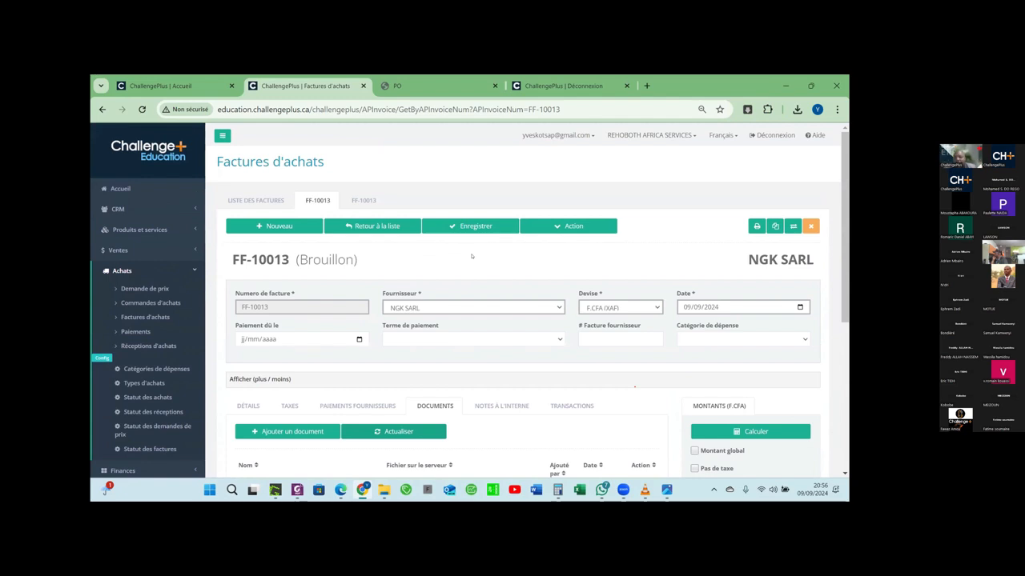
pyautogui.scroll(-1, 495, 251)
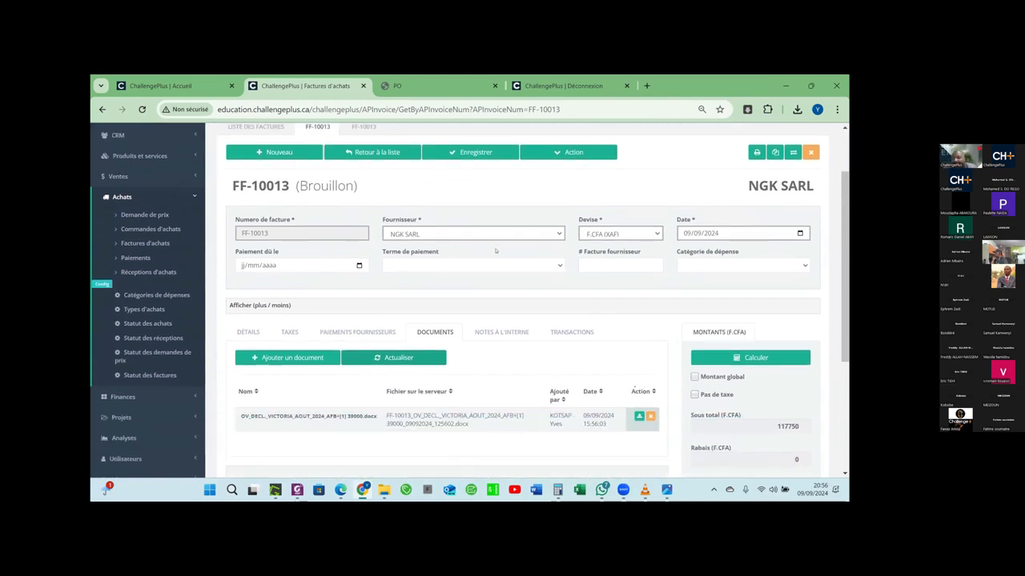
pyautogui.scroll(-1, 496, 253)
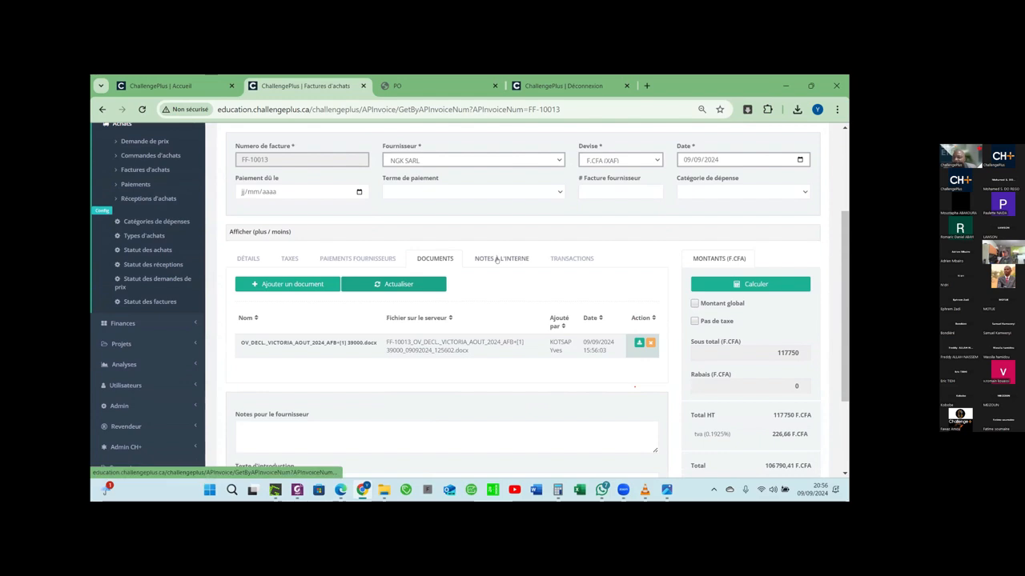
pyautogui.scroll(-2, 493, 260)
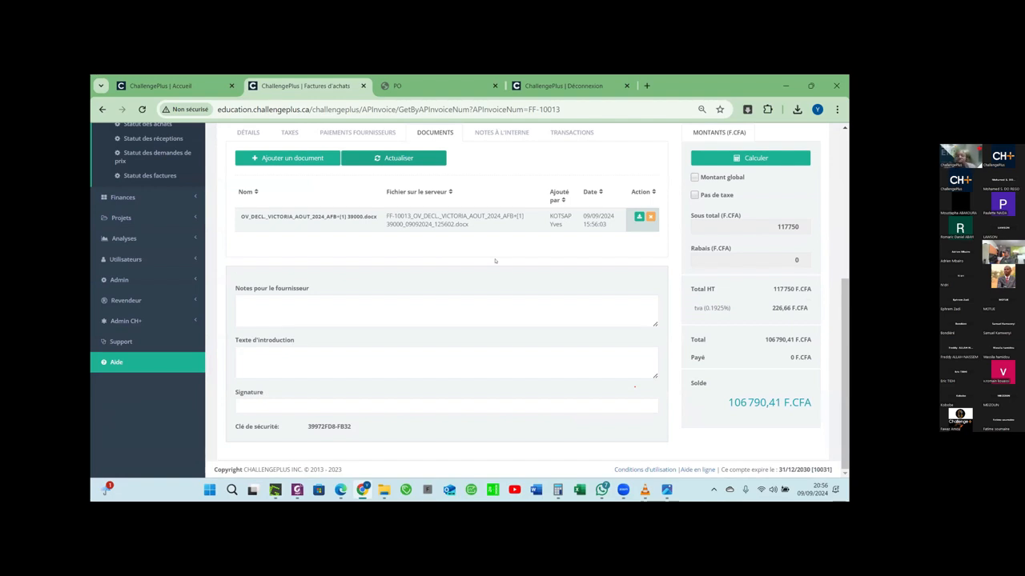
pyautogui.scroll(3, 495, 260)
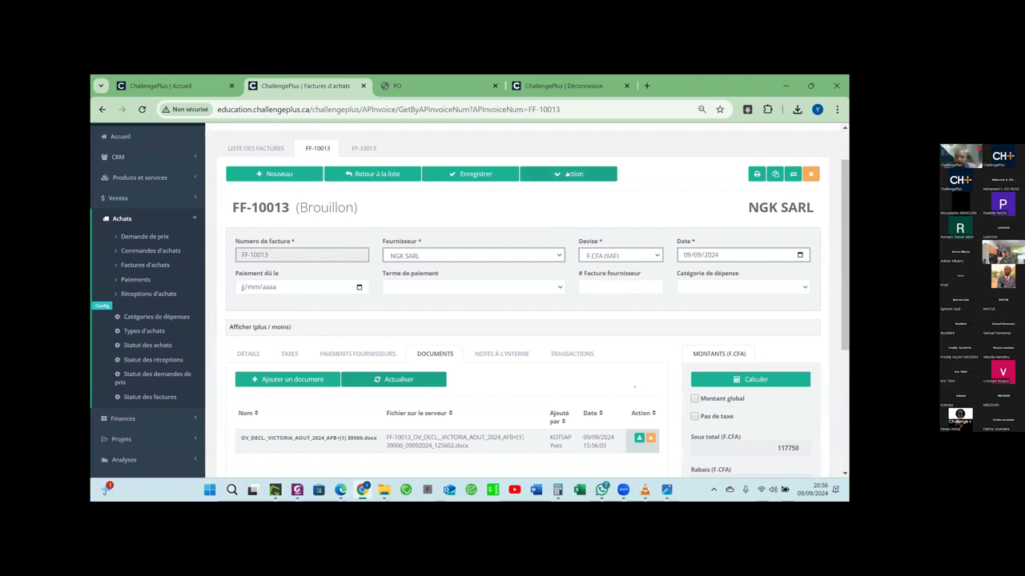
# - Approve and lock the NGK SARL purchase invoice, and review its product lines
pyautogui.click(567, 173)
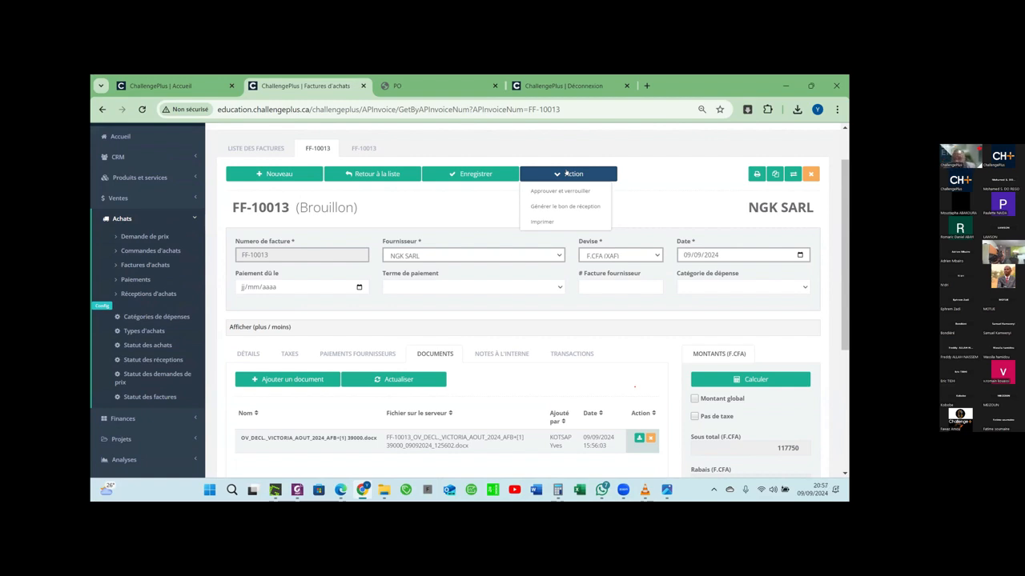
pyautogui.click(586, 193)
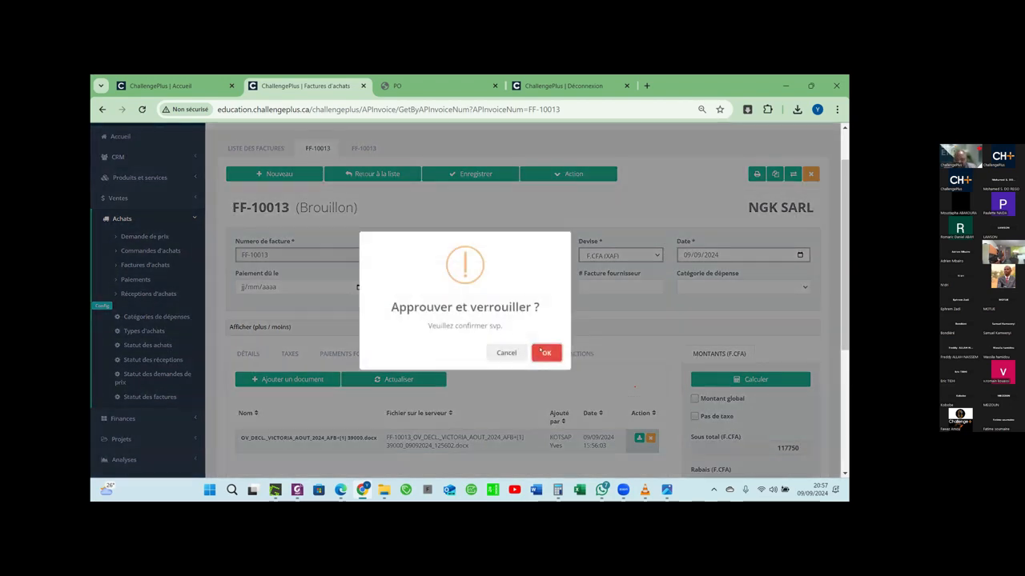
pyautogui.click(547, 353)
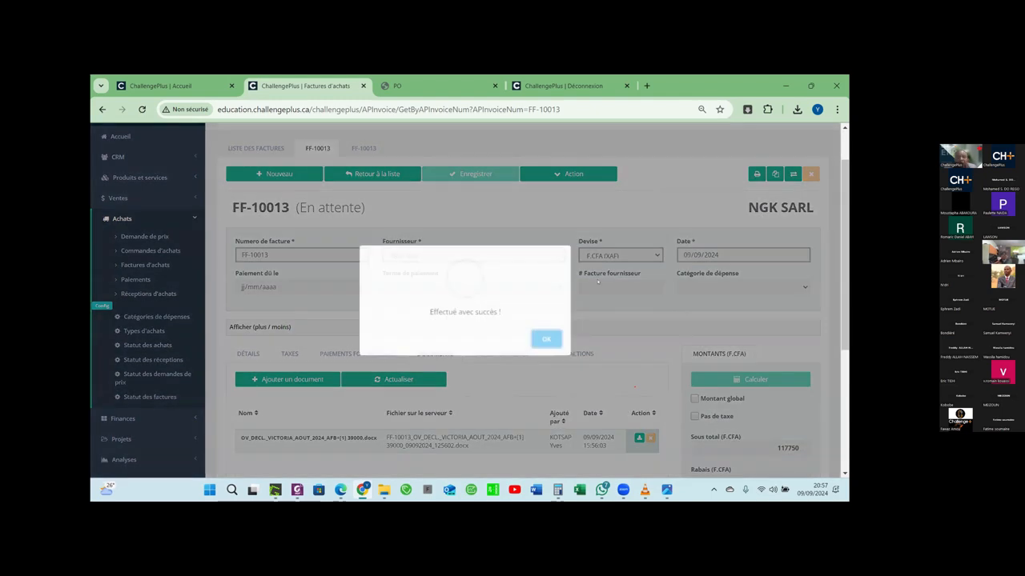
pyautogui.click(543, 340)
pyautogui.scroll(-1, 482, 385)
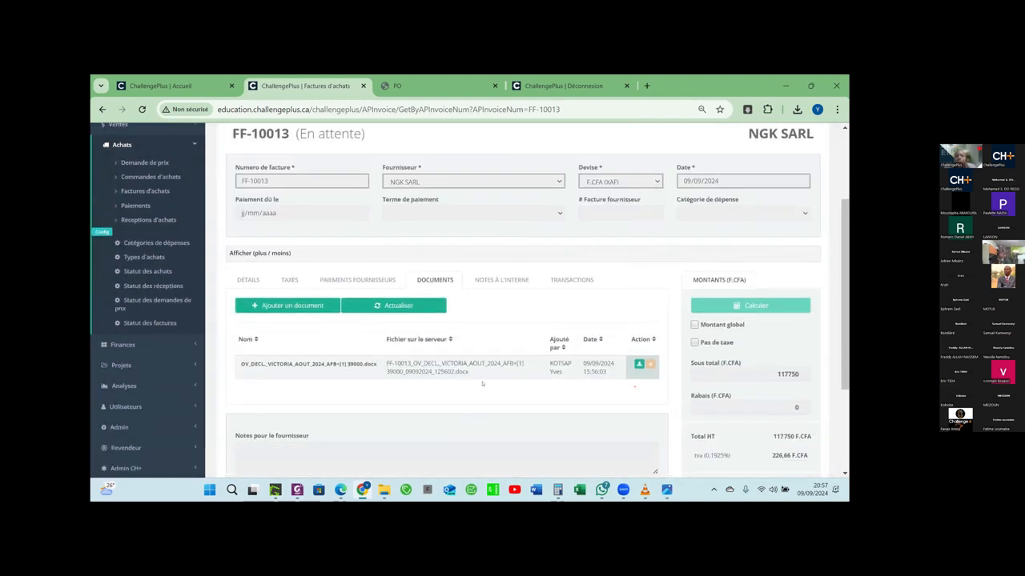
pyautogui.click(247, 280)
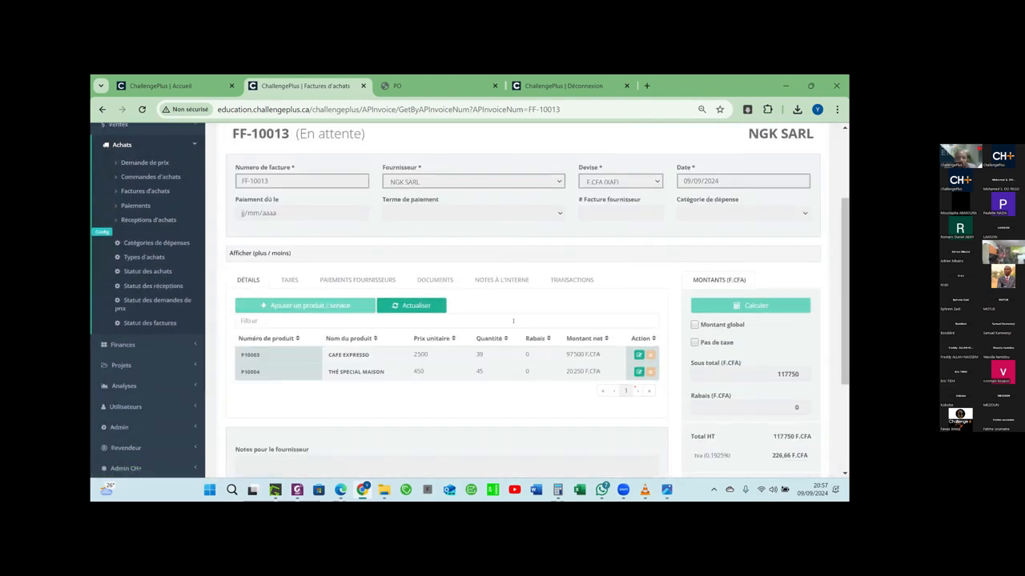
pyautogui.scroll(3, 521, 225)
pyautogui.scroll(-2, 503, 251)
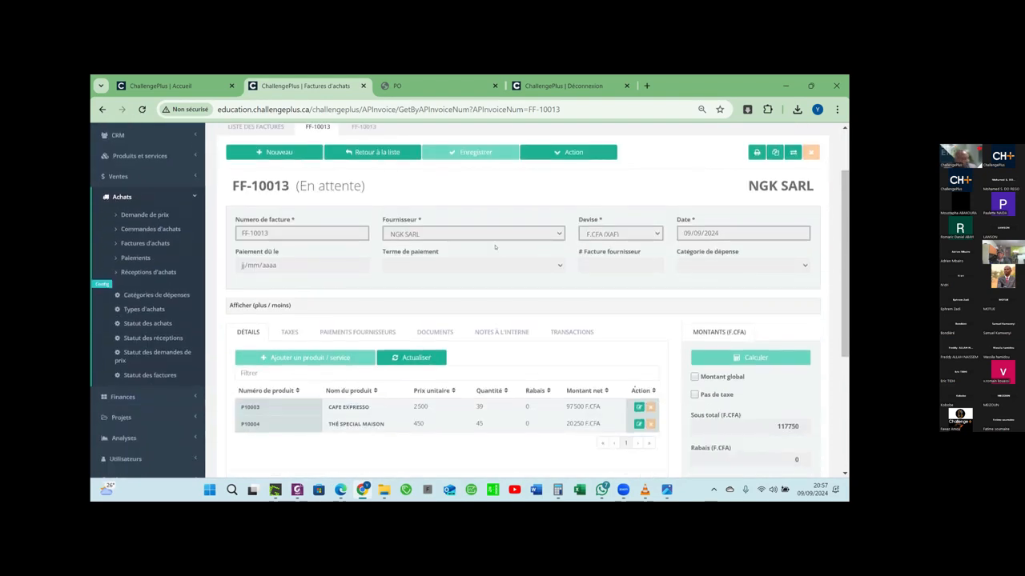
pyautogui.scroll(-1, 412, 280)
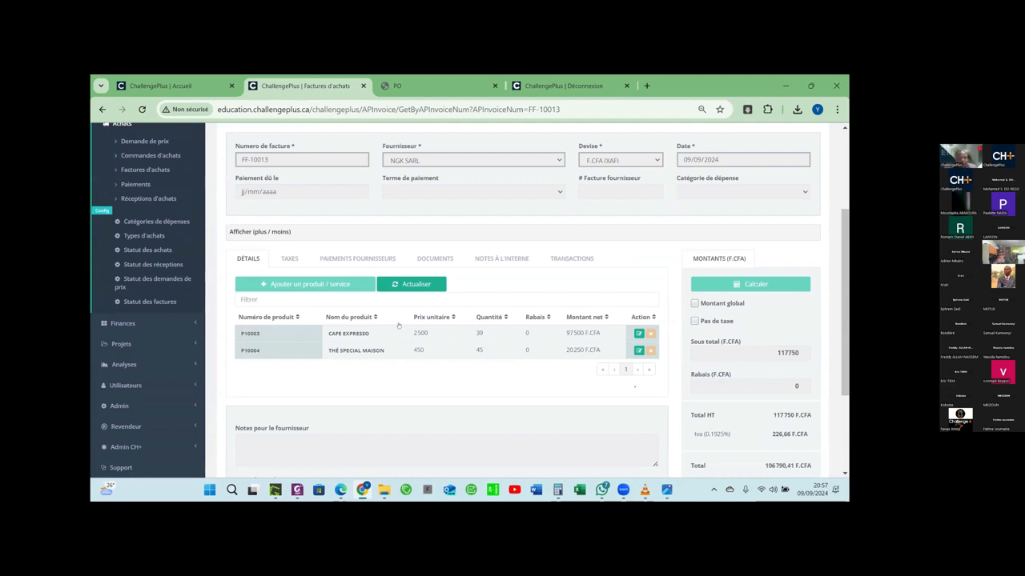
# - Generate the goods receipt (bon de réception) from the approved purchase invoice and confirm it
pyautogui.scroll(2, 398, 325)
pyautogui.click(564, 226)
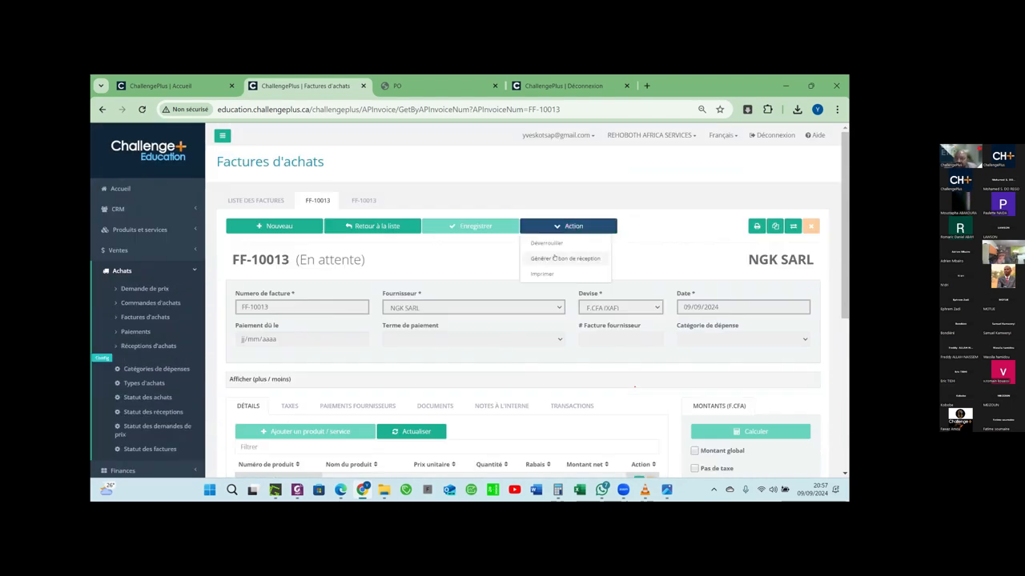
pyautogui.click(554, 257)
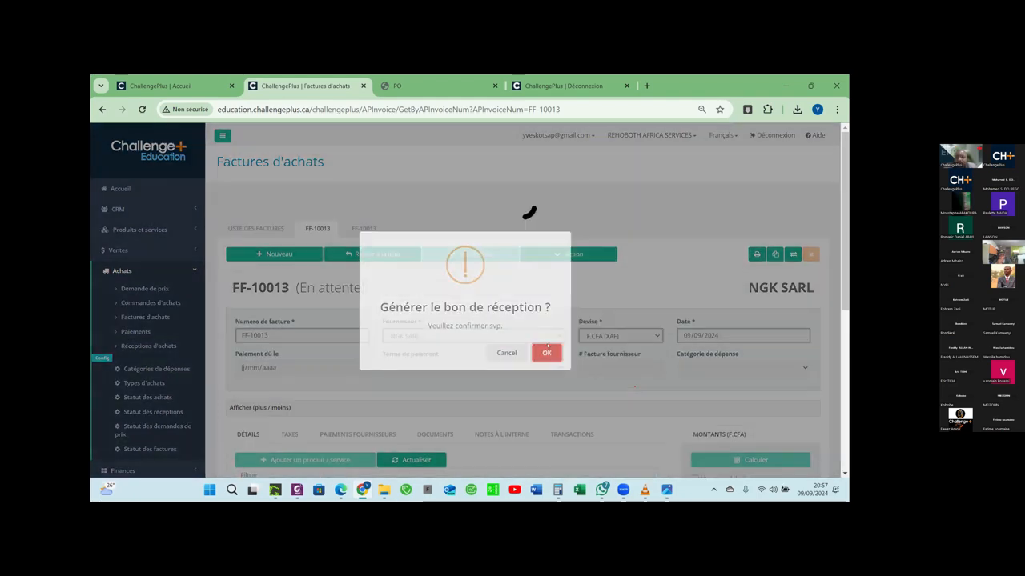
pyautogui.click(547, 347)
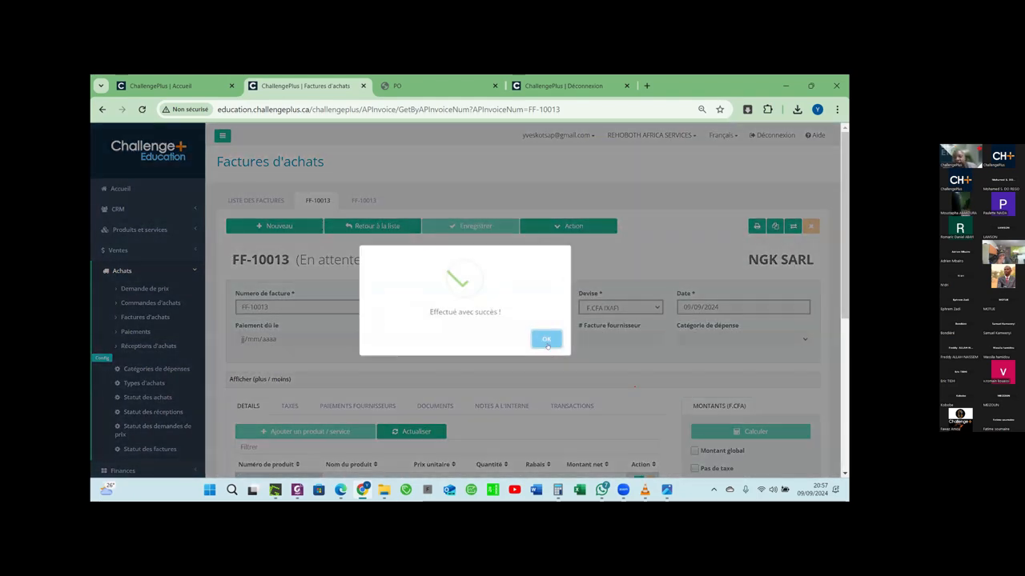
pyautogui.click(547, 341)
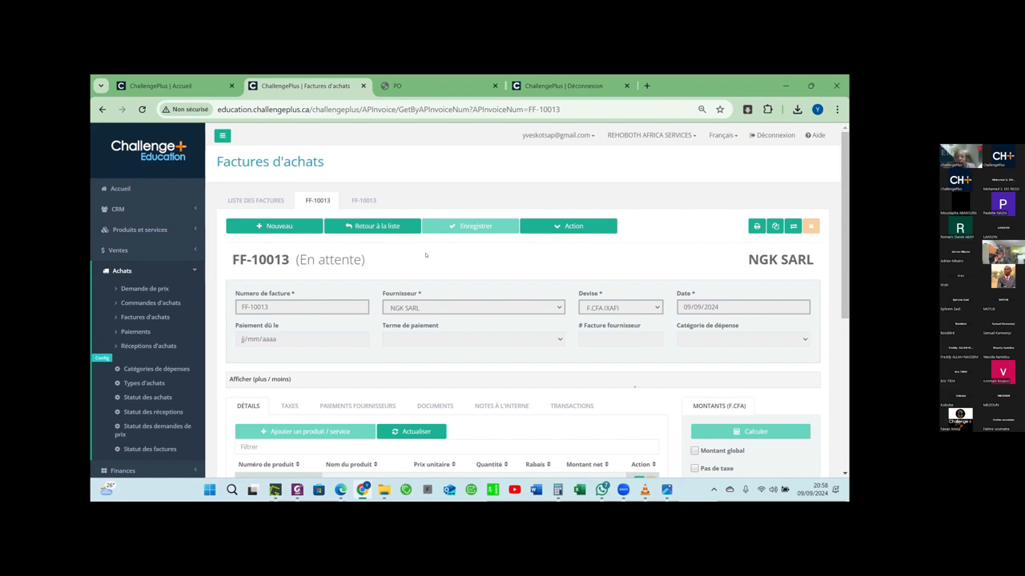
# - Open the generated NGK SARL receipt from the purchase invoice's related transactions
pyautogui.scroll(-2, 504, 300)
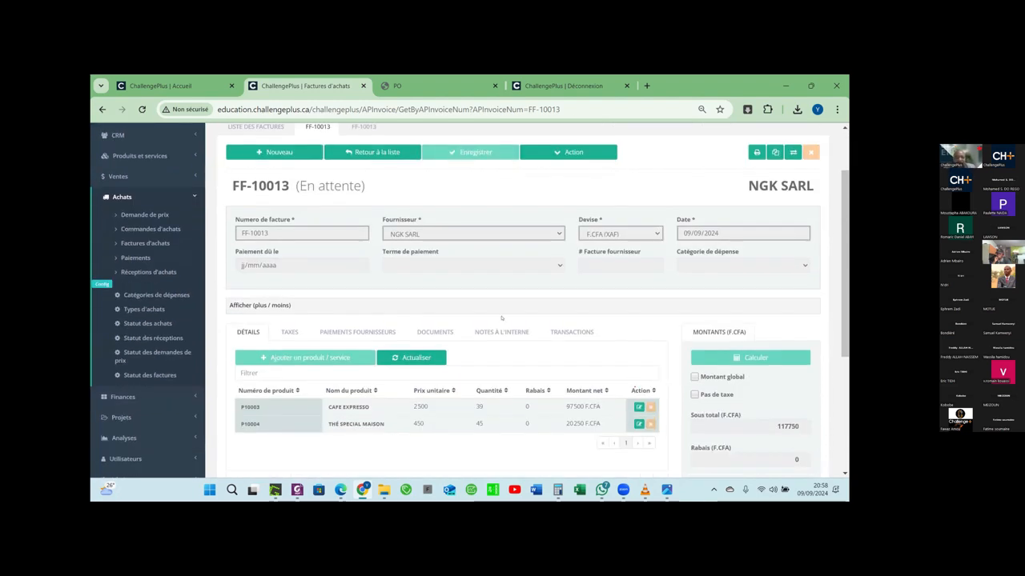
pyautogui.scroll(2, 451, 362)
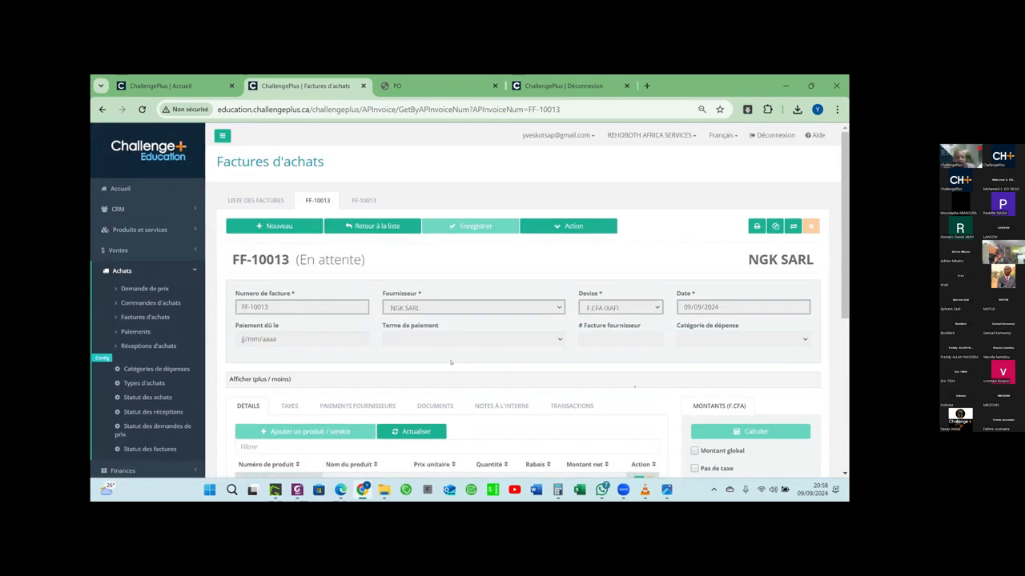
pyautogui.scroll(-2, 529, 243)
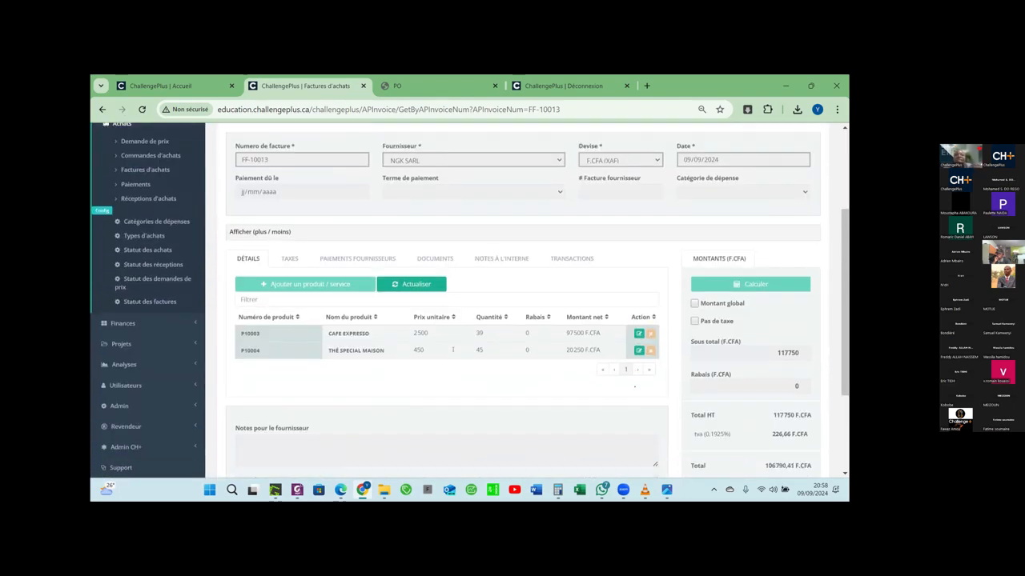
pyautogui.click(549, 261)
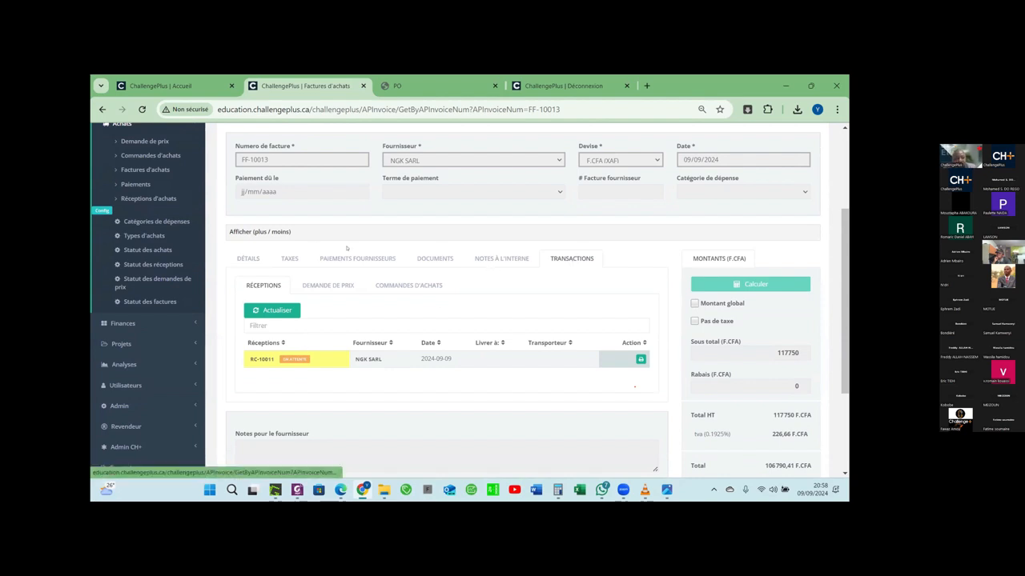
pyautogui.scroll(1, 132, 241)
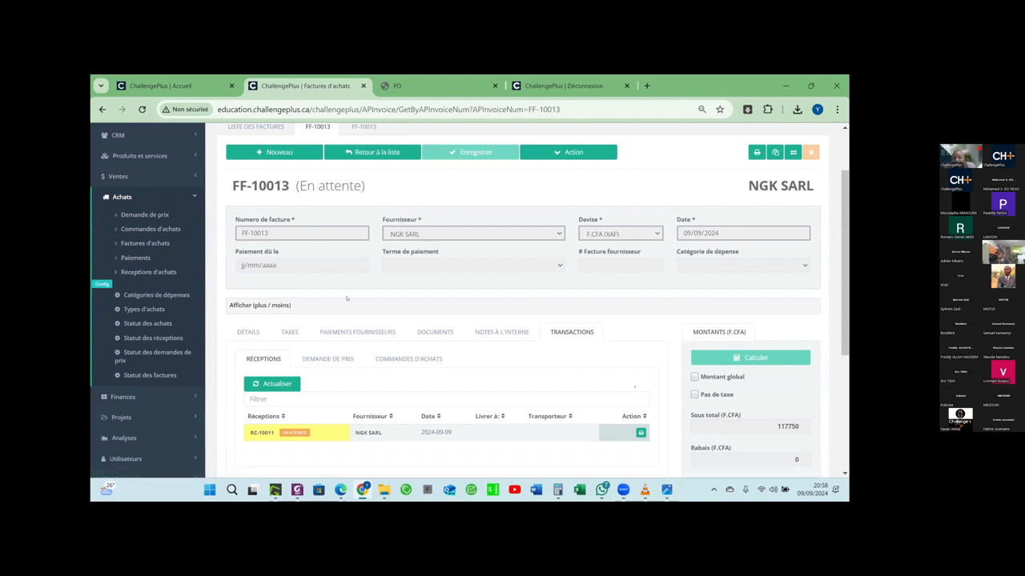
pyautogui.scroll(-2, 346, 298)
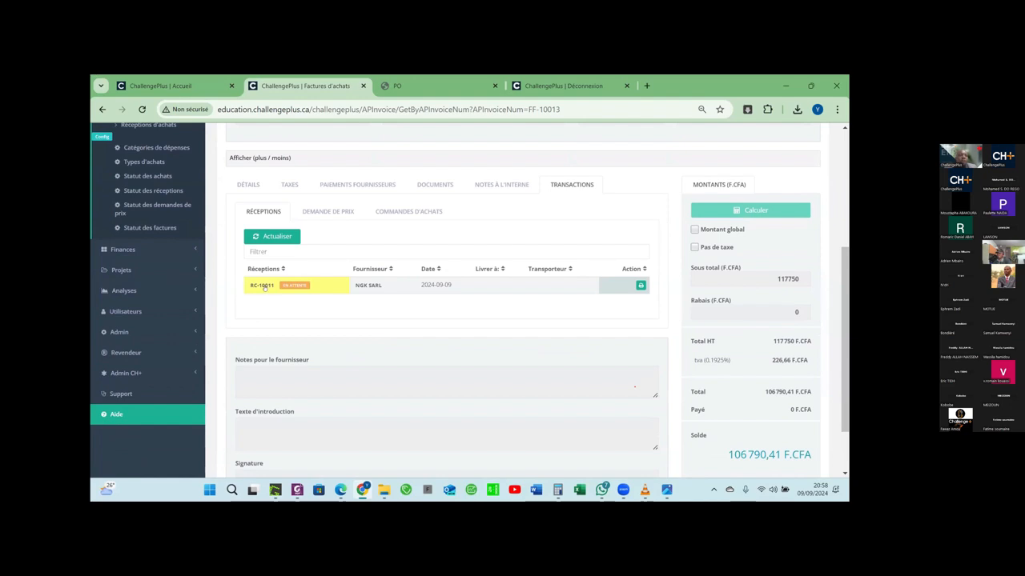
pyautogui.click(325, 292)
pyautogui.press('Return')
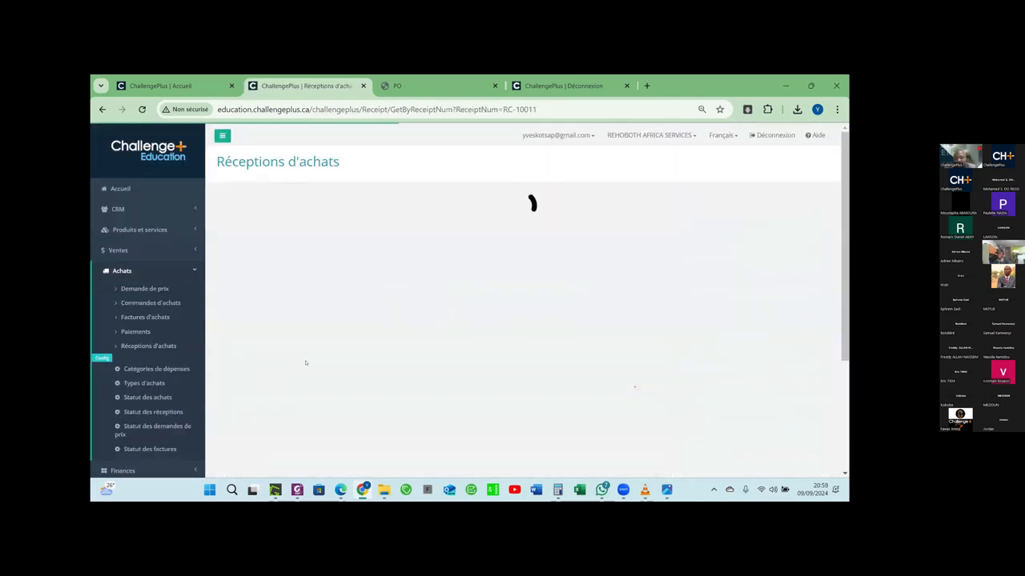
# - Examine the receipt's number, status, supplier, date and product lines
pyautogui.scroll(-3, 435, 400)
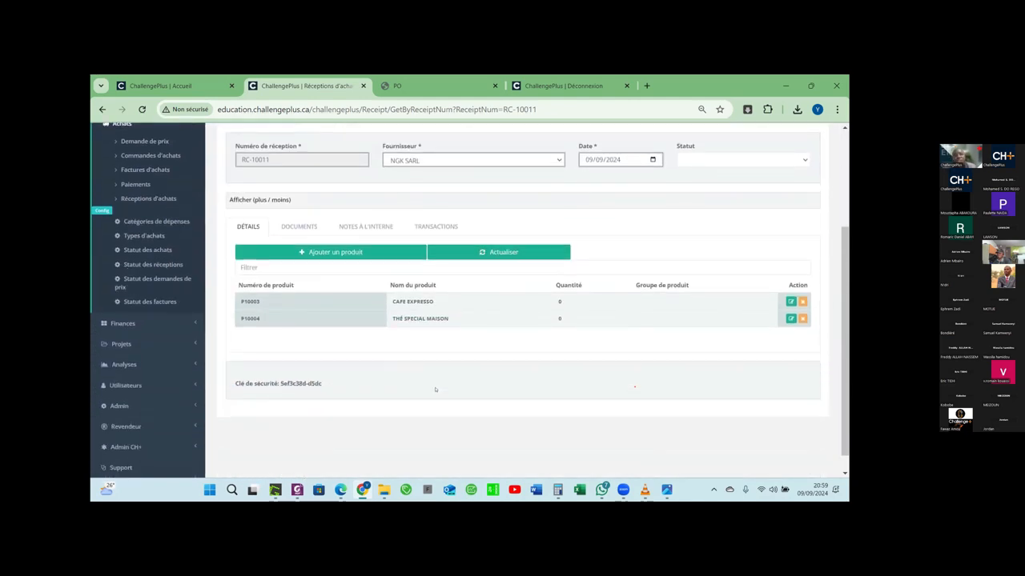
pyautogui.scroll(3, 436, 390)
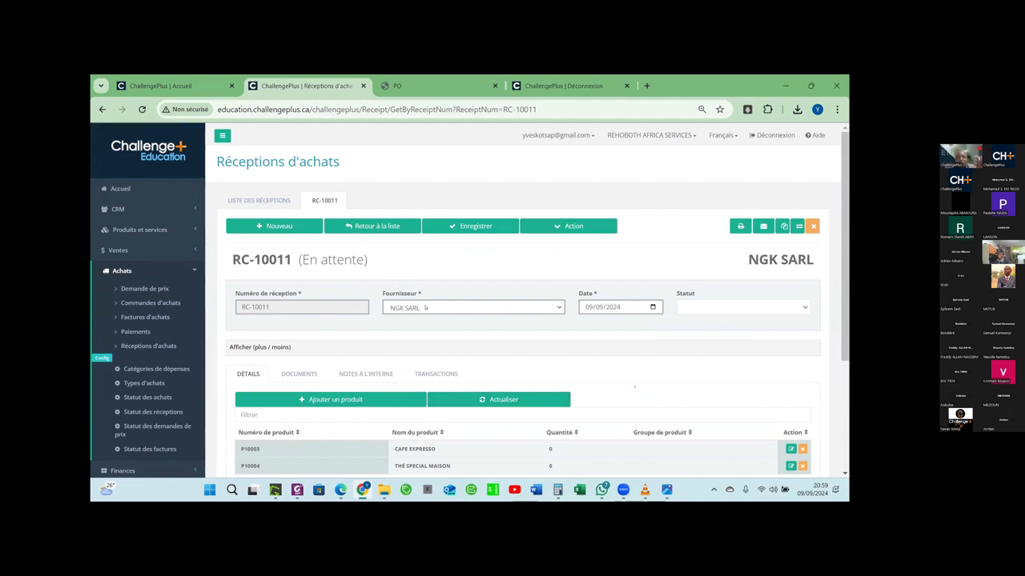
pyautogui.scroll(-1, 424, 312)
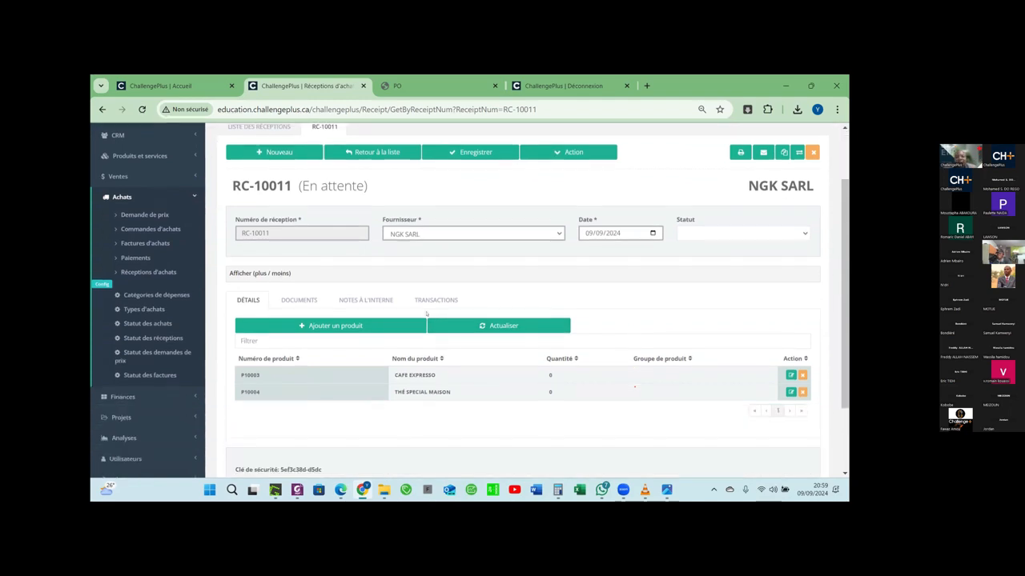
pyautogui.scroll(-1, 427, 315)
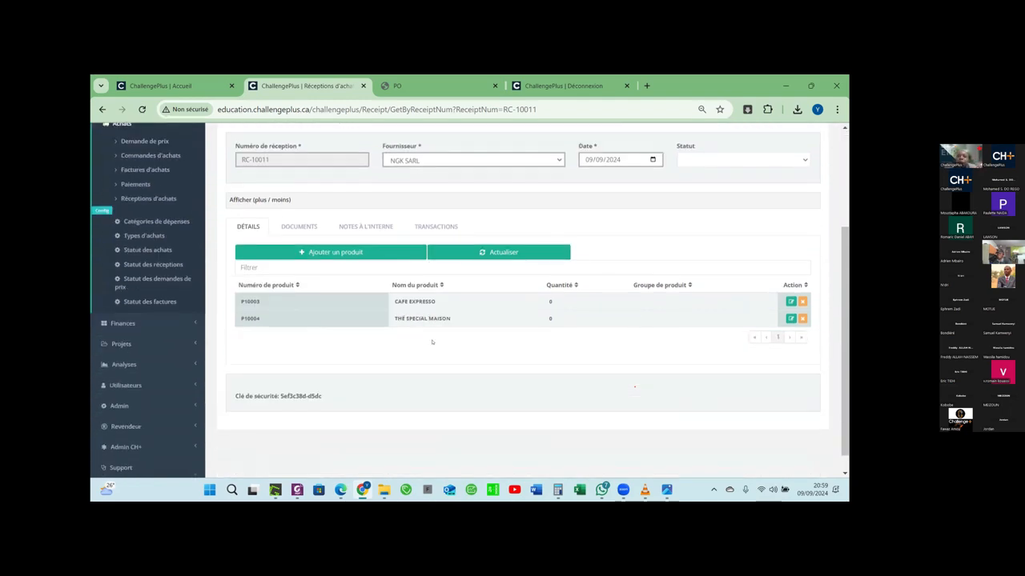
pyautogui.scroll(2, 315, 249)
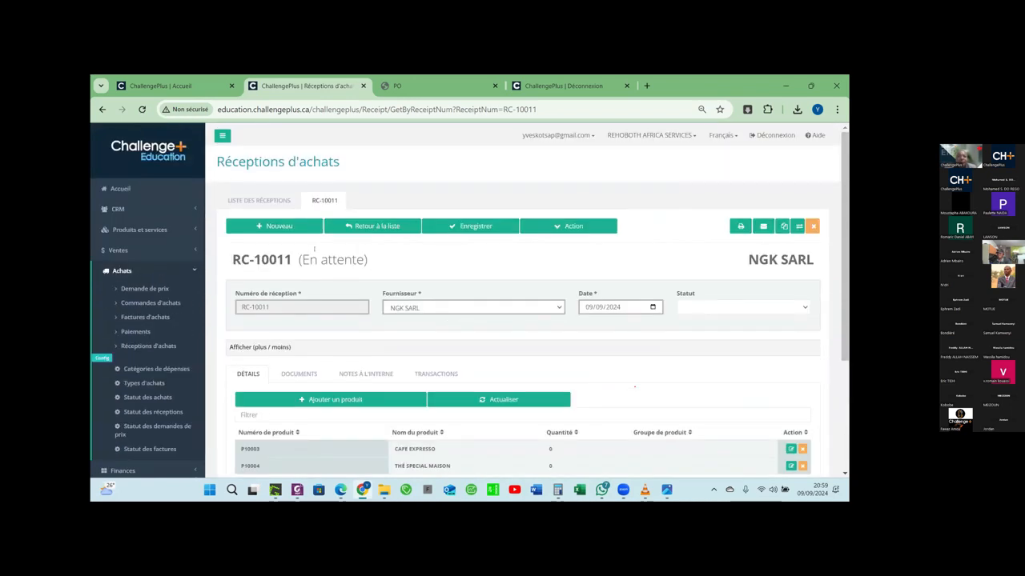
pyautogui.moveTo(241, 259); pyautogui.dragTo(367, 261)
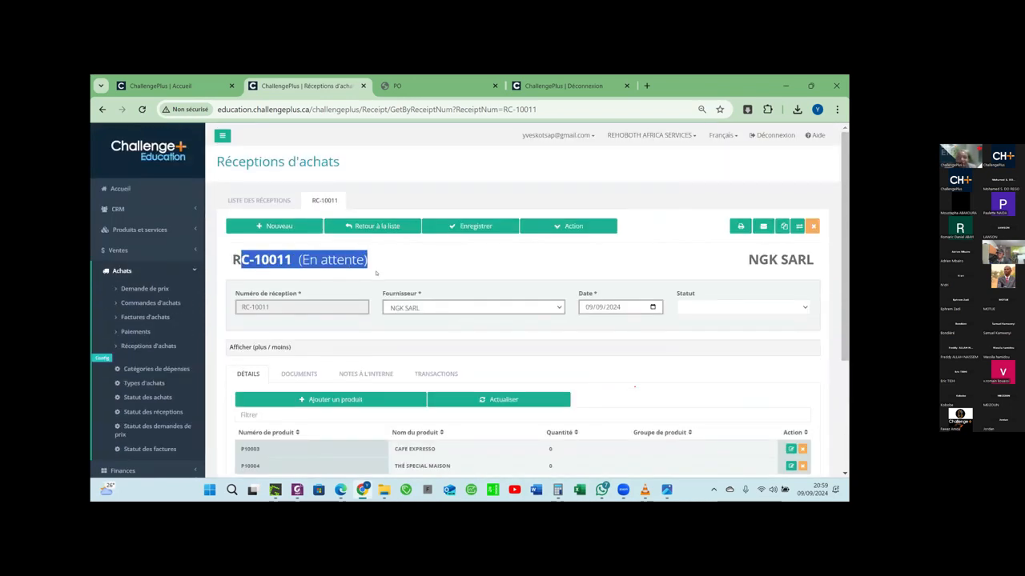
pyautogui.click(407, 273)
# - Set the received quantity of CAFE EXPRESSO to 39, save the line, and close its form
pyautogui.scroll(-3, 407, 273)
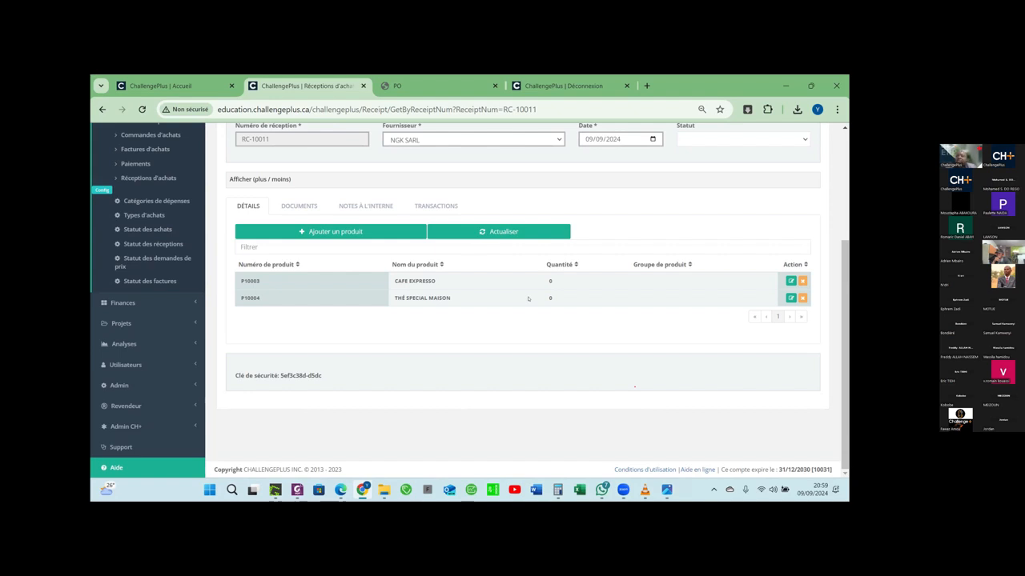
pyautogui.click(411, 281)
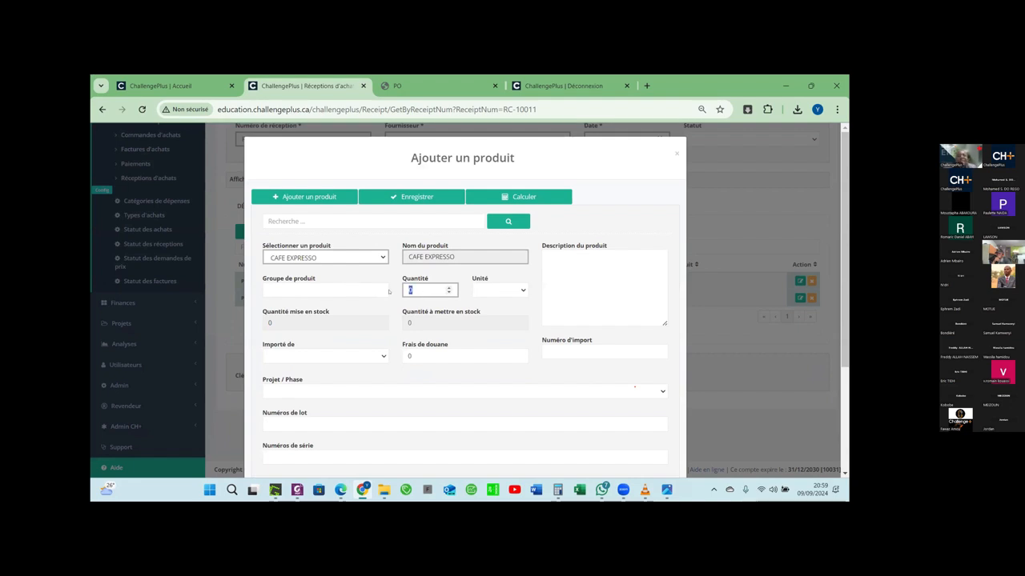
pyautogui.write('39')
pyautogui.press('Tab')
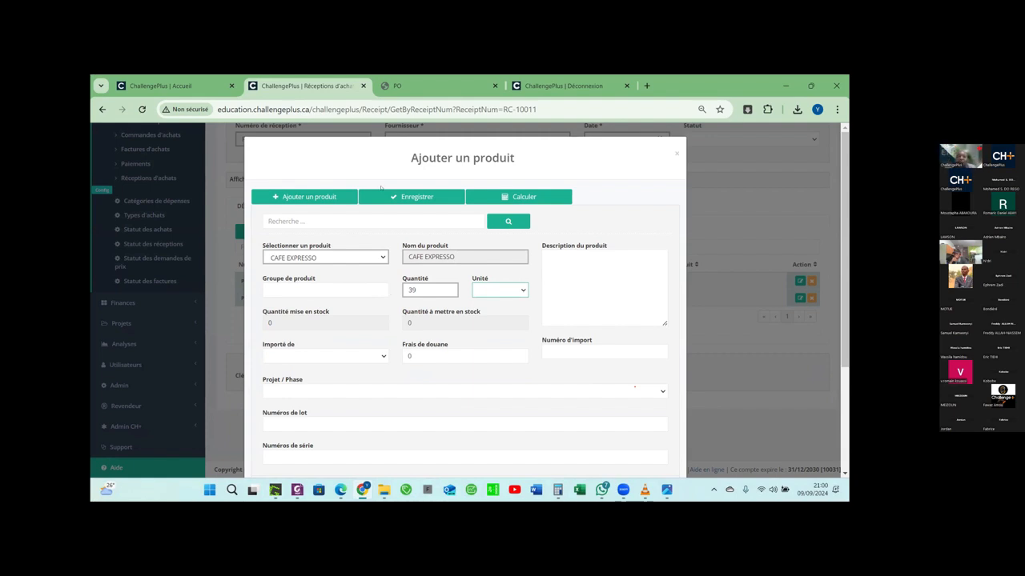
pyautogui.press('Tab')
pyautogui.click(410, 198)
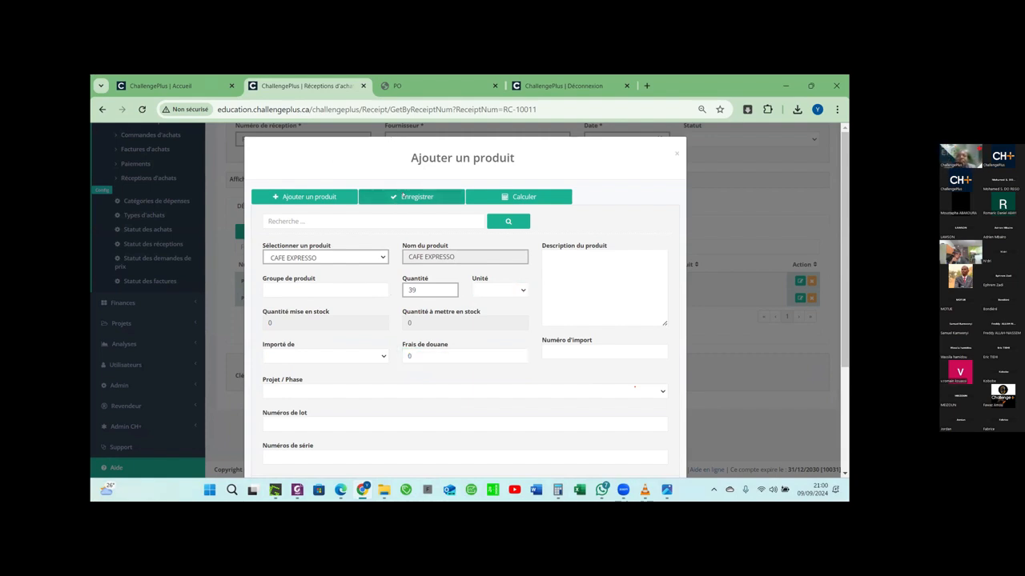
pyautogui.scroll(-3, 606, 424)
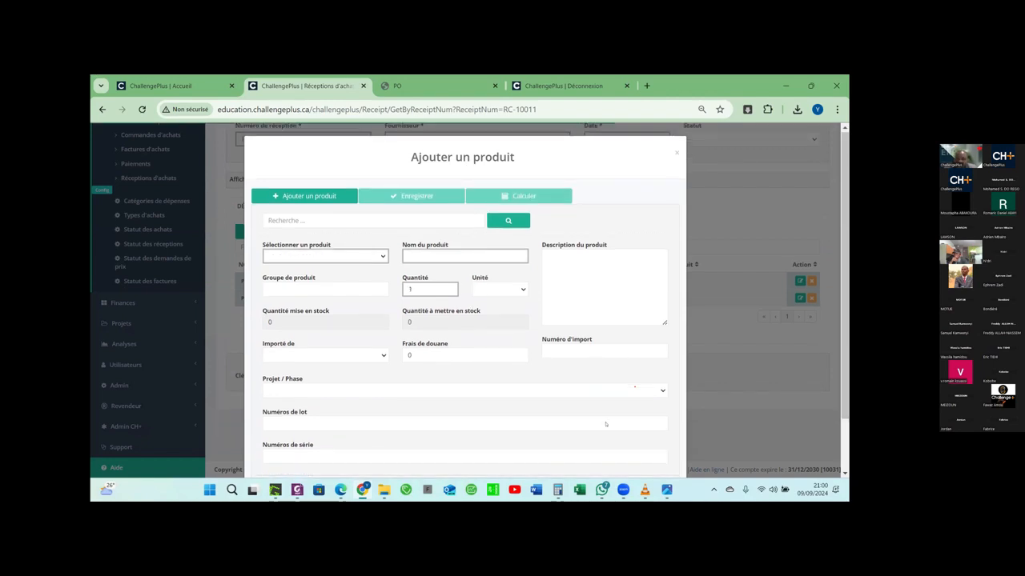
pyautogui.click(670, 450)
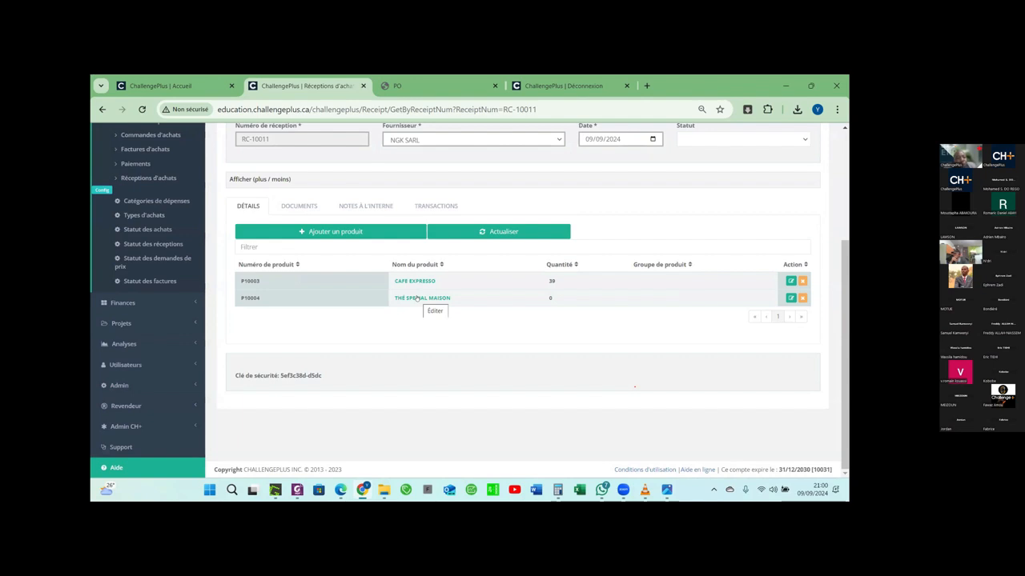
# - Set the received quantity of THÉ SPECIAL MAISON to 45, save the line, and close its form
pyautogui.click(416, 296)
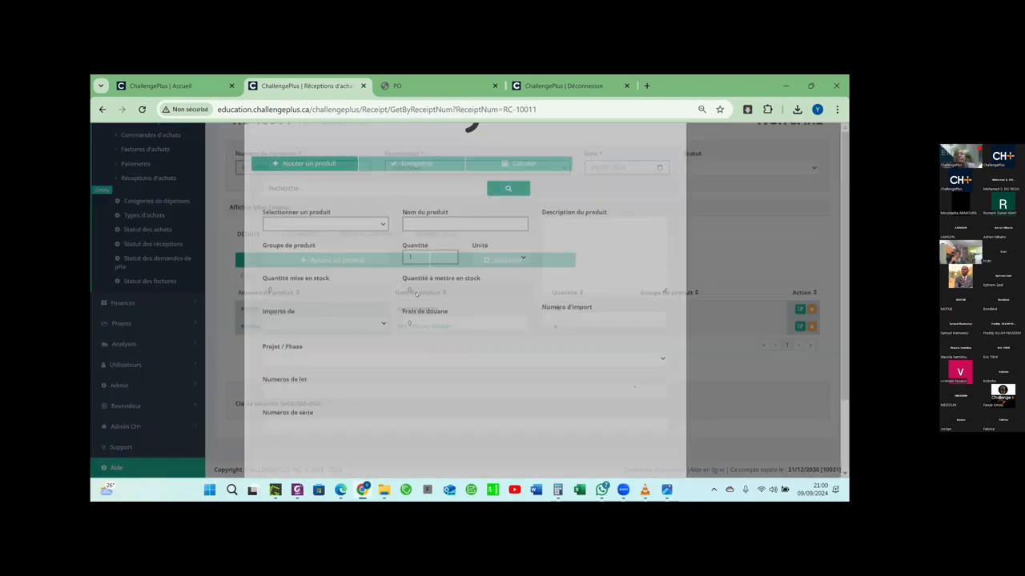
pyautogui.doubleClick(415, 290)
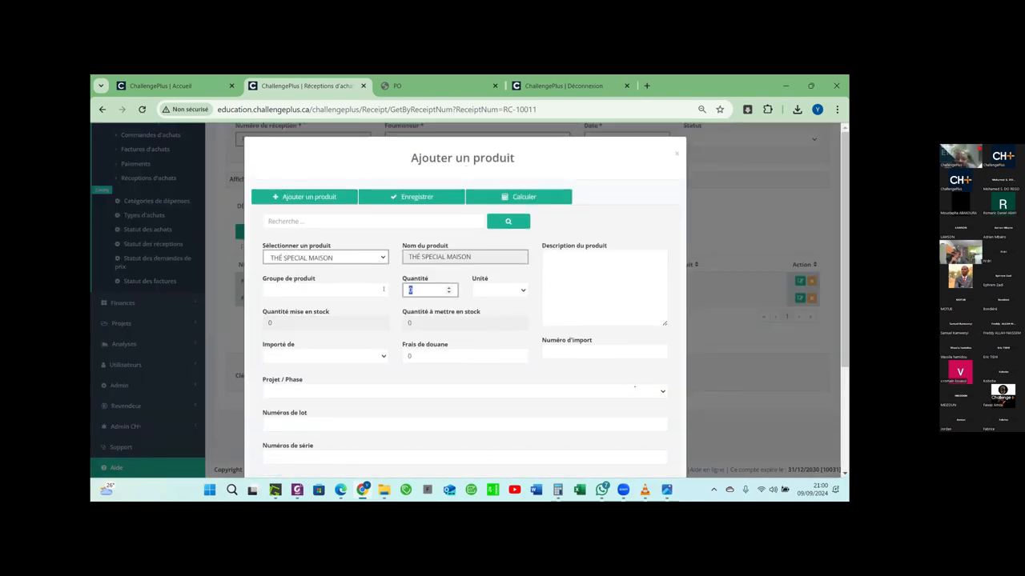
pyautogui.write('45')
pyautogui.press('Tab')
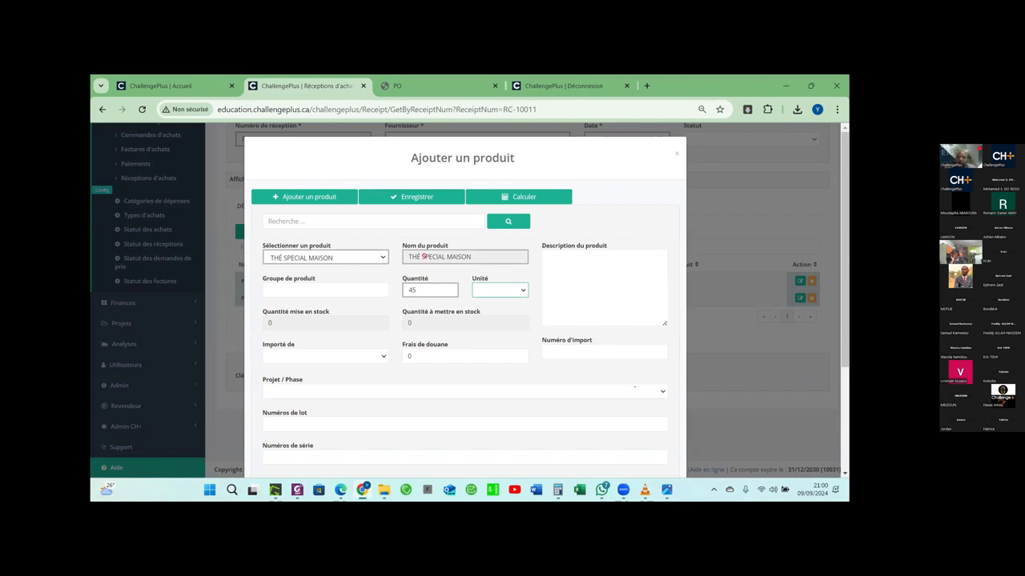
pyautogui.click(416, 197)
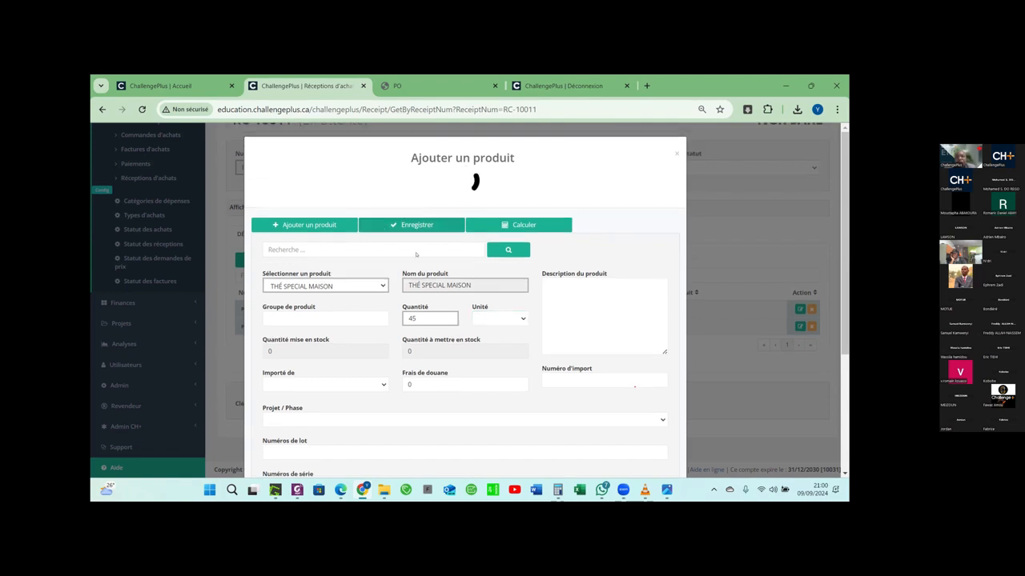
pyautogui.scroll(-2, 642, 418)
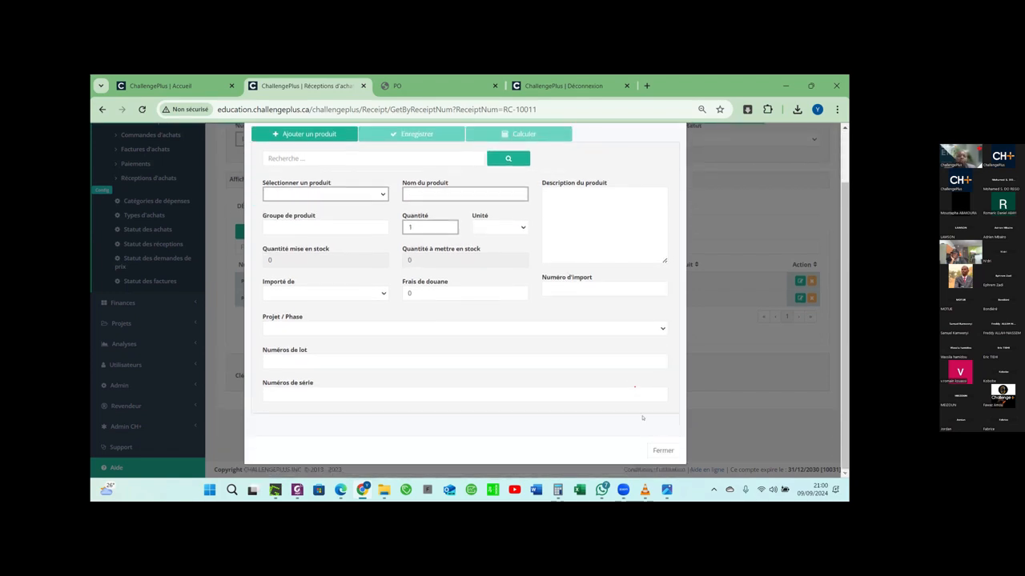
pyautogui.click(663, 450)
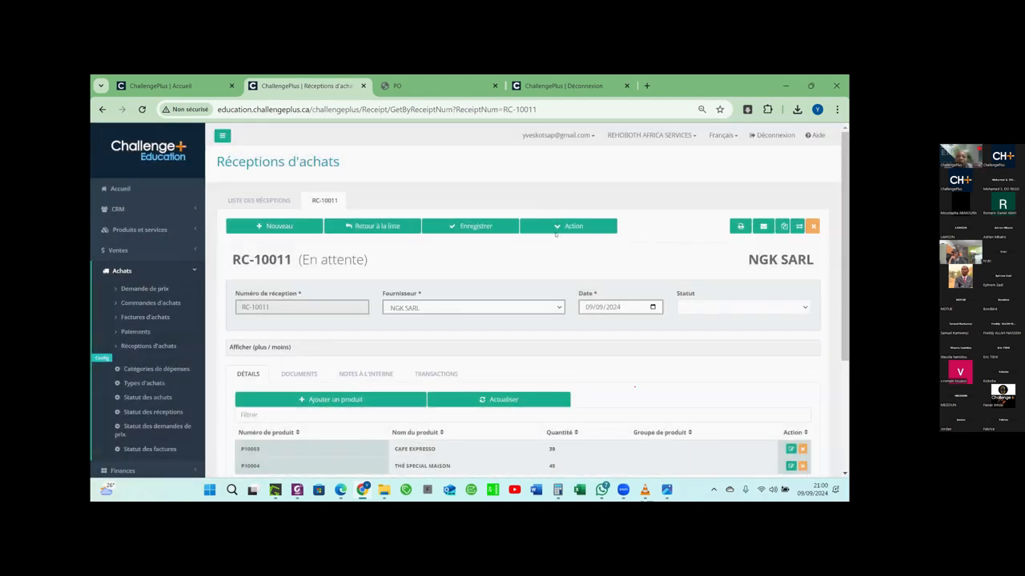
# - Approve and lock the NGK SARL receipt, confirm it, and check the receipt's number and status
pyautogui.click(570, 227)
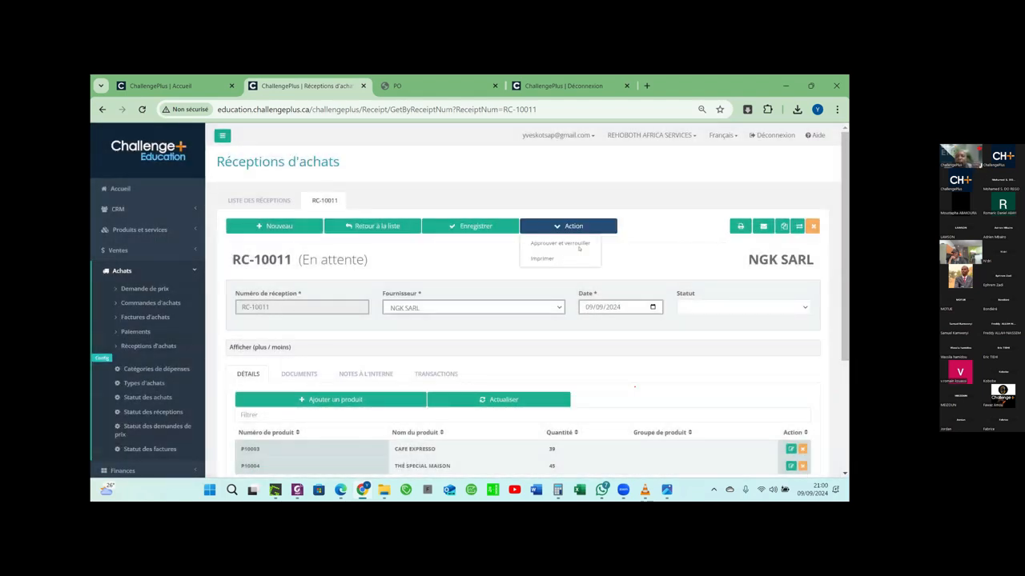
pyautogui.click(575, 244)
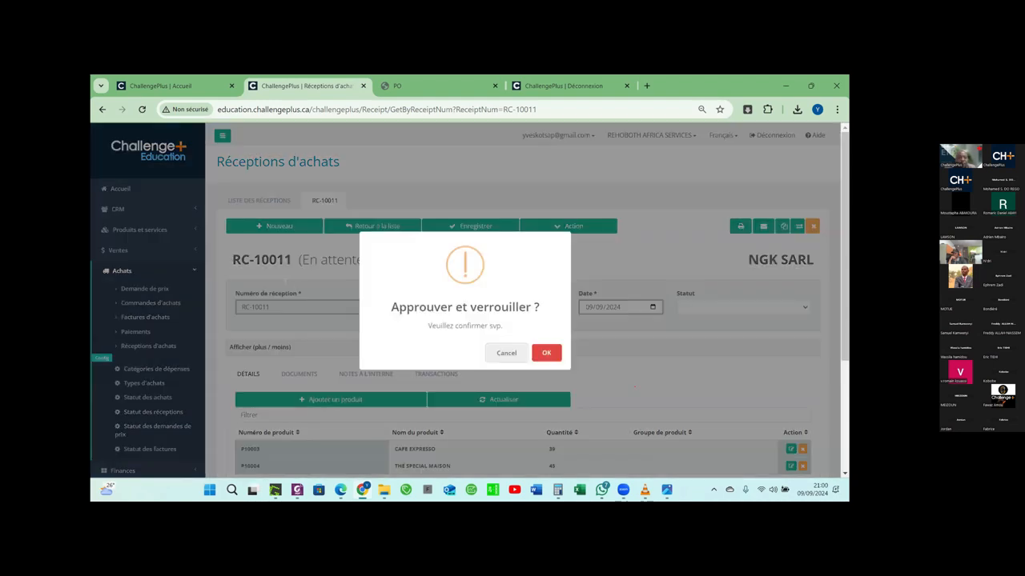
pyautogui.click(546, 353)
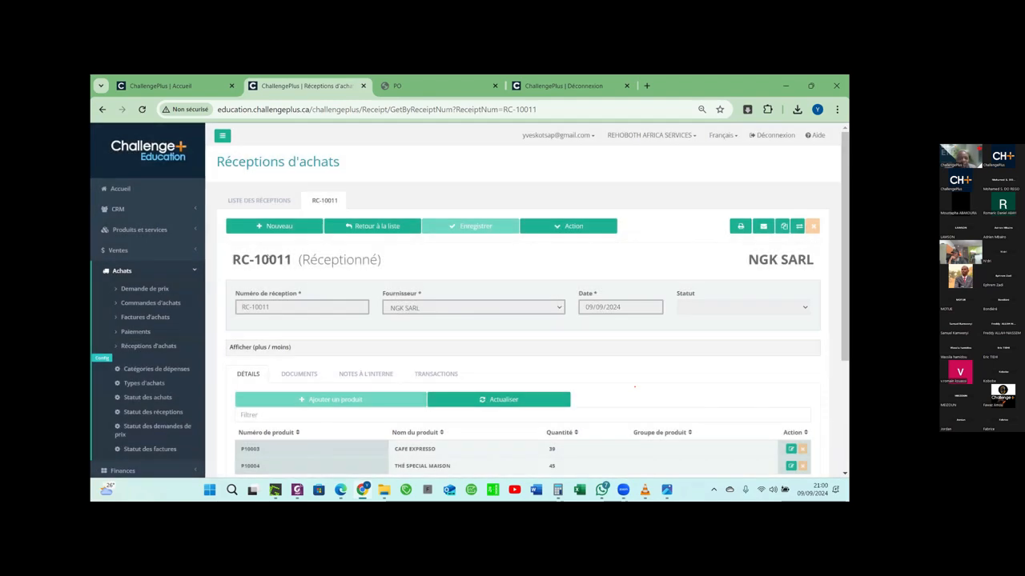
pyautogui.doubleClick(272, 259)
pyautogui.moveTo(382, 260); pyautogui.dragTo(297, 263)
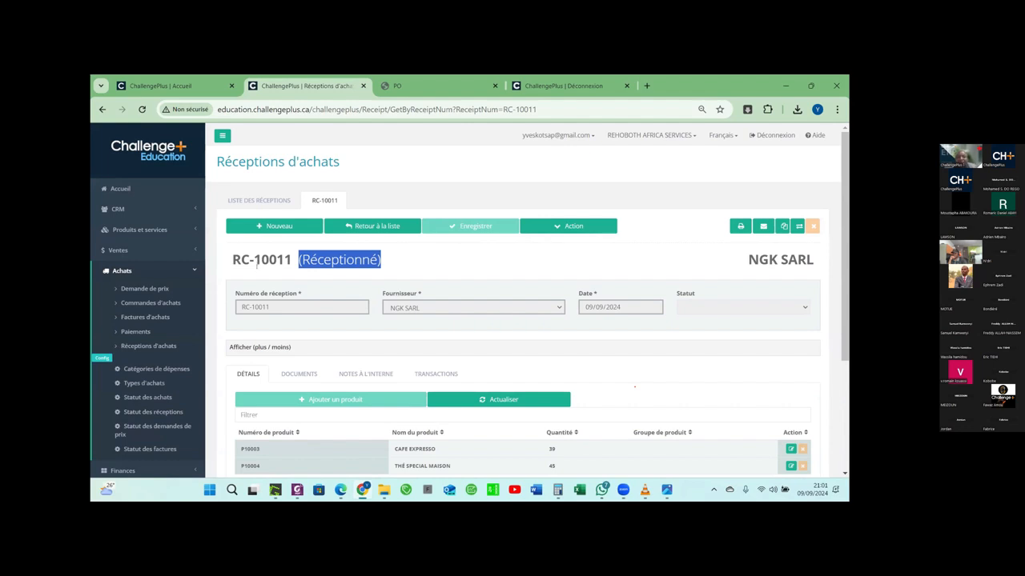
pyautogui.click(472, 264)
pyautogui.moveTo(382, 260); pyautogui.dragTo(296, 269)
pyautogui.click(438, 252)
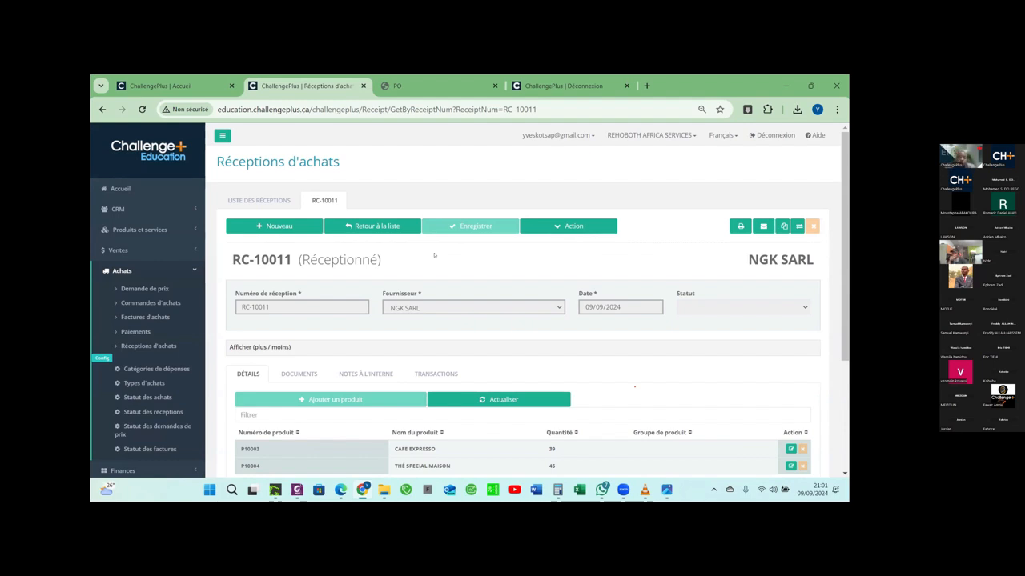
# - Open the stock addition page (Ajout de stock) and select the NGK SARL purchase receipt
pyautogui.click(143, 228)
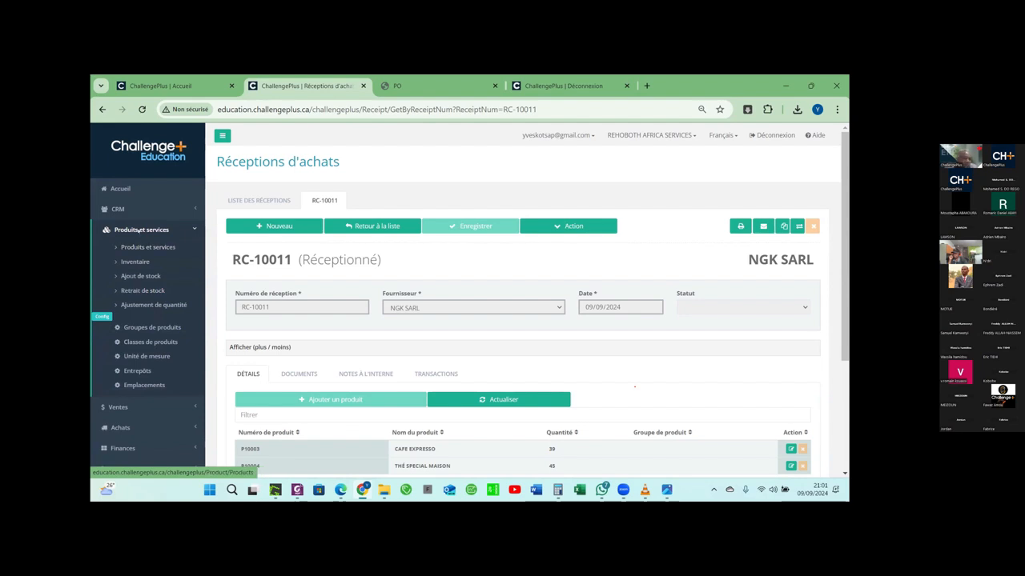
pyautogui.click(139, 276)
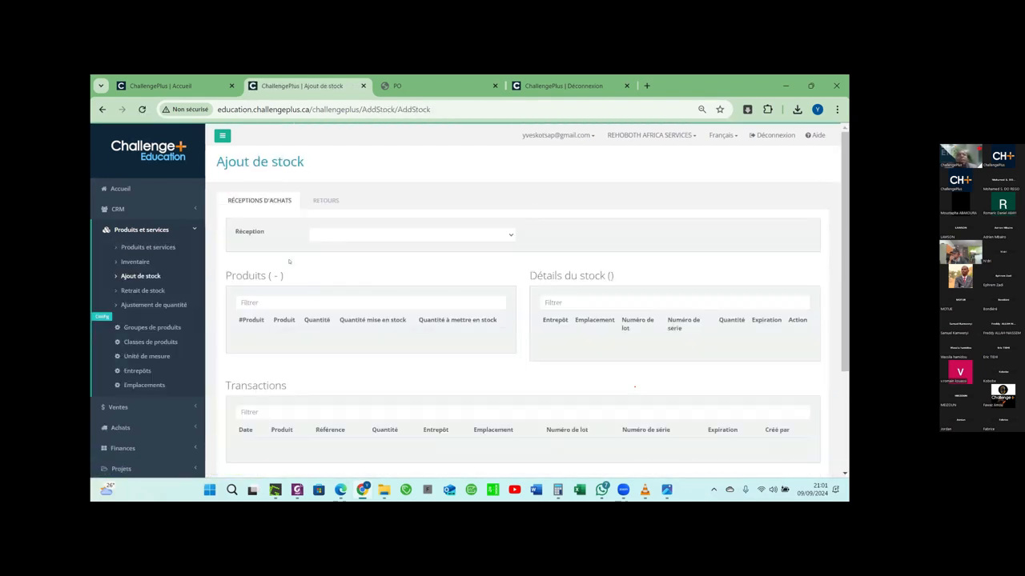
pyautogui.click(351, 235)
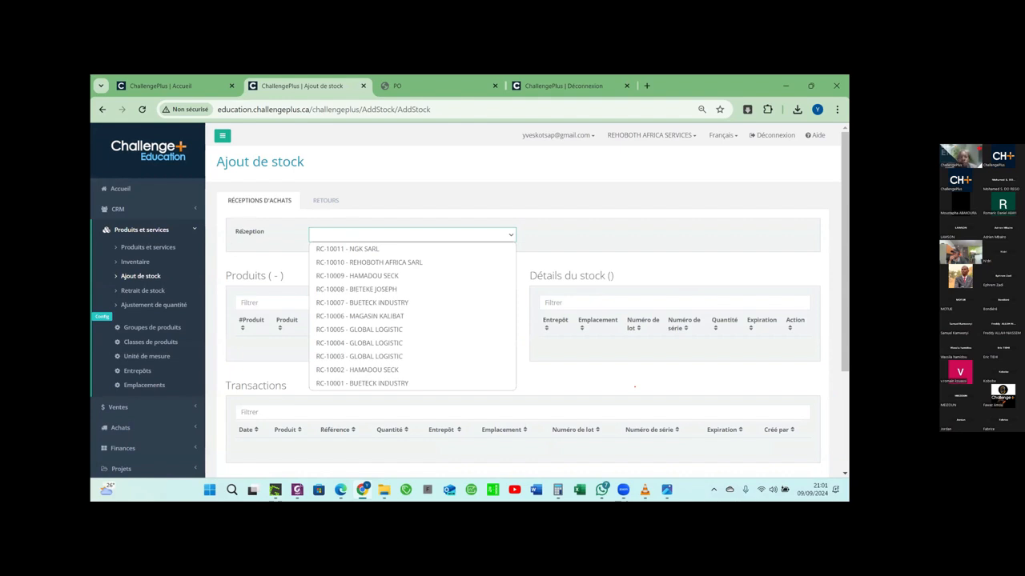
pyautogui.click(263, 238)
pyautogui.click(364, 236)
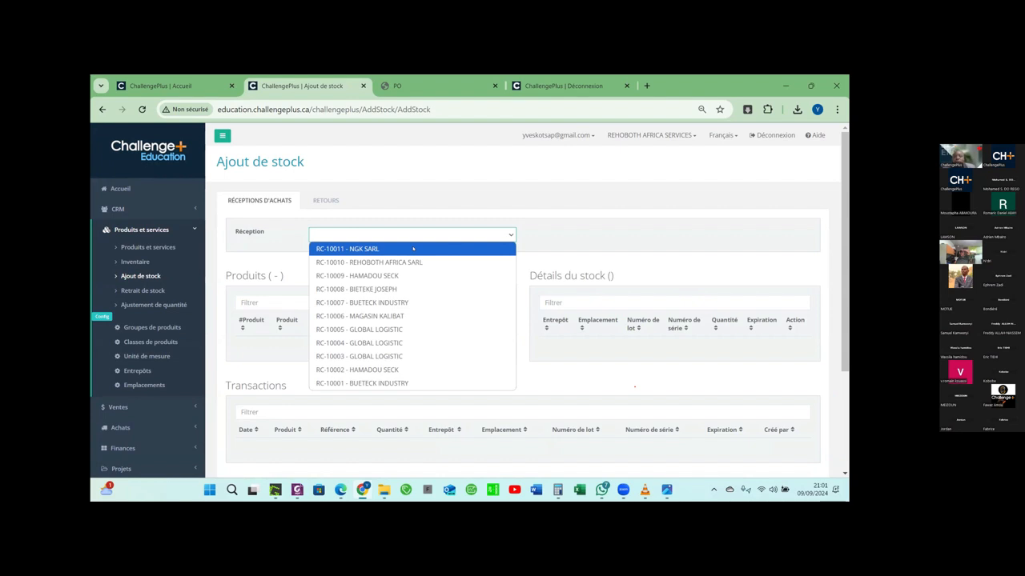
pyautogui.click(413, 249)
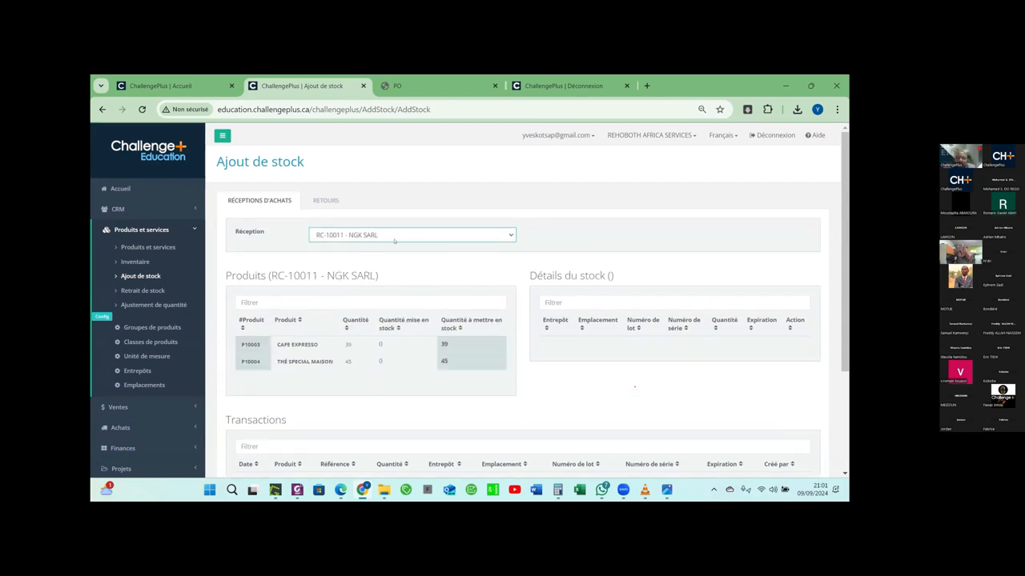
pyautogui.scroll(-3, 308, 376)
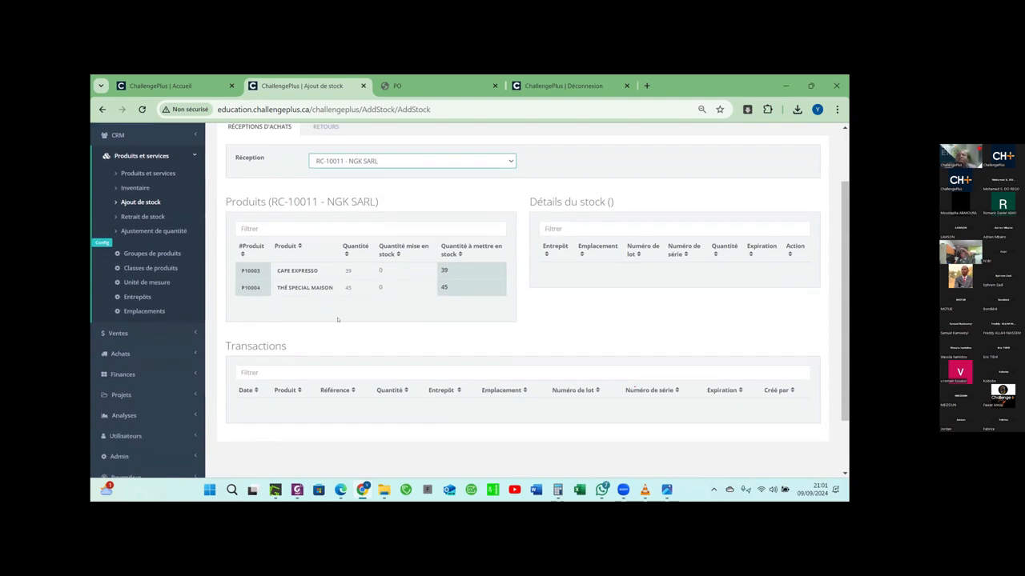
# - Add the received CAFE EXPRESSO to the Boutique Emp2 stock without lot number and THÉ SPECIAL MAISON to Boutique Emp1, confirming both
pyautogui.click(296, 271)
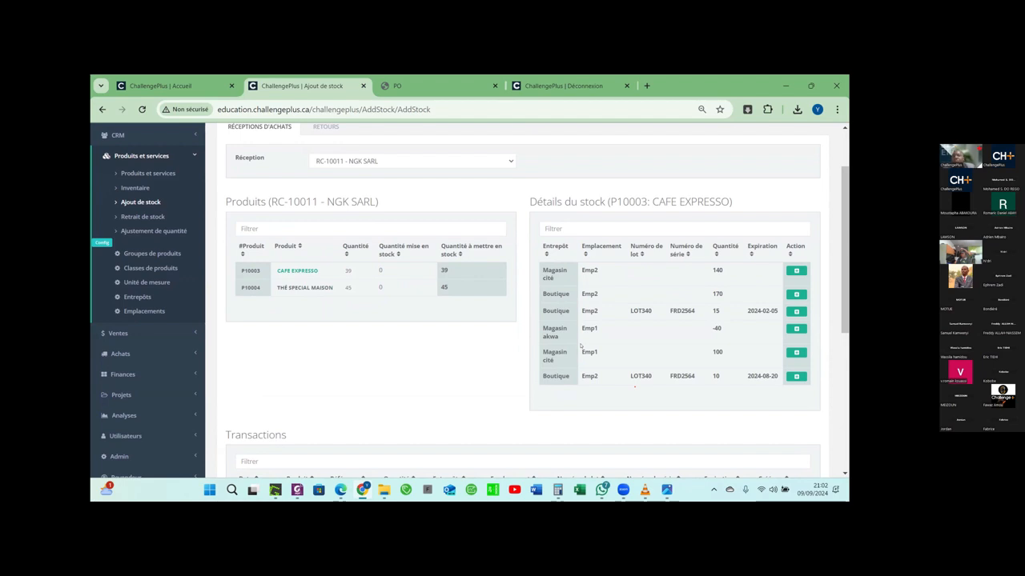
pyautogui.click(797, 295)
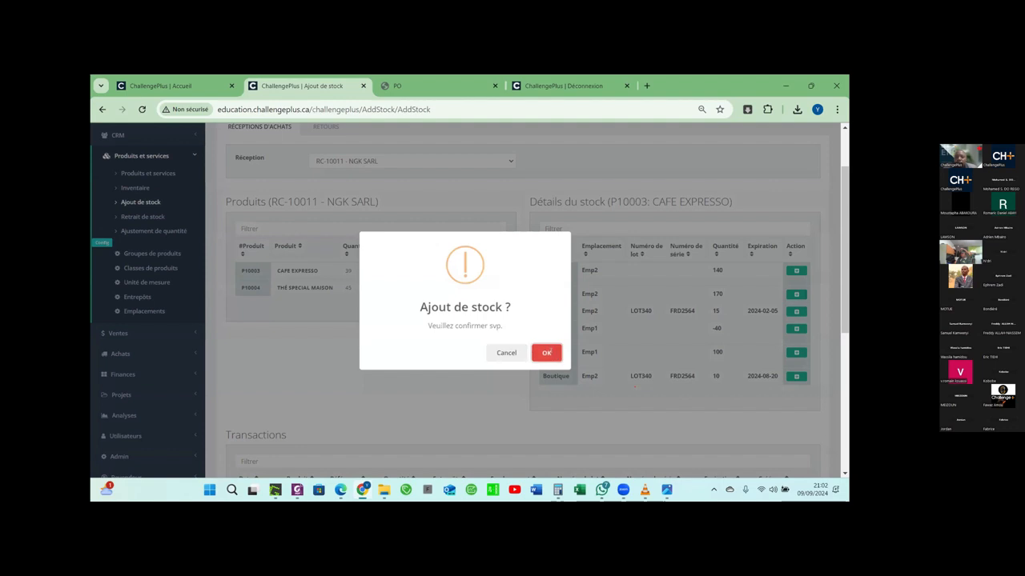
pyautogui.click(543, 351)
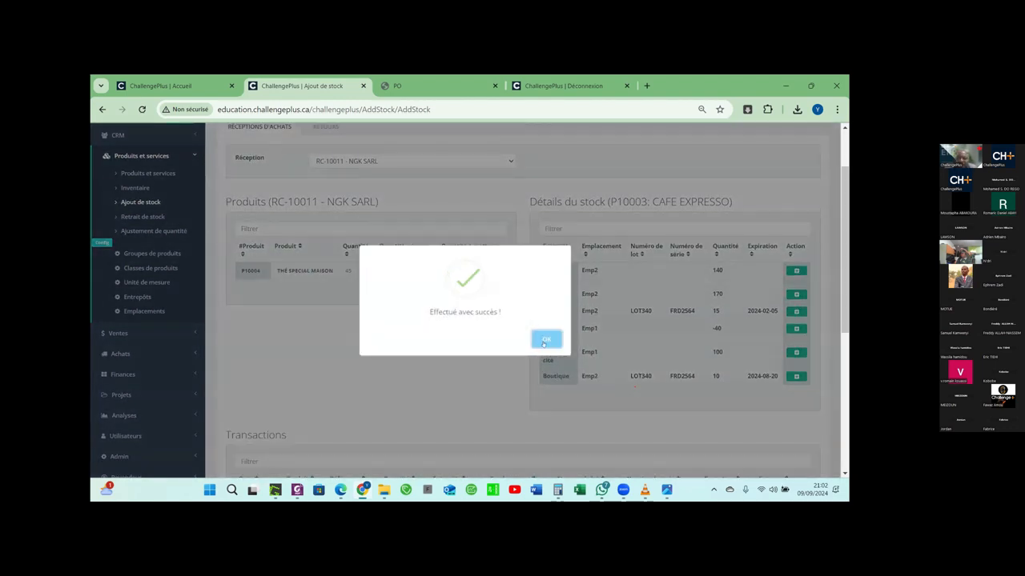
pyautogui.click(546, 339)
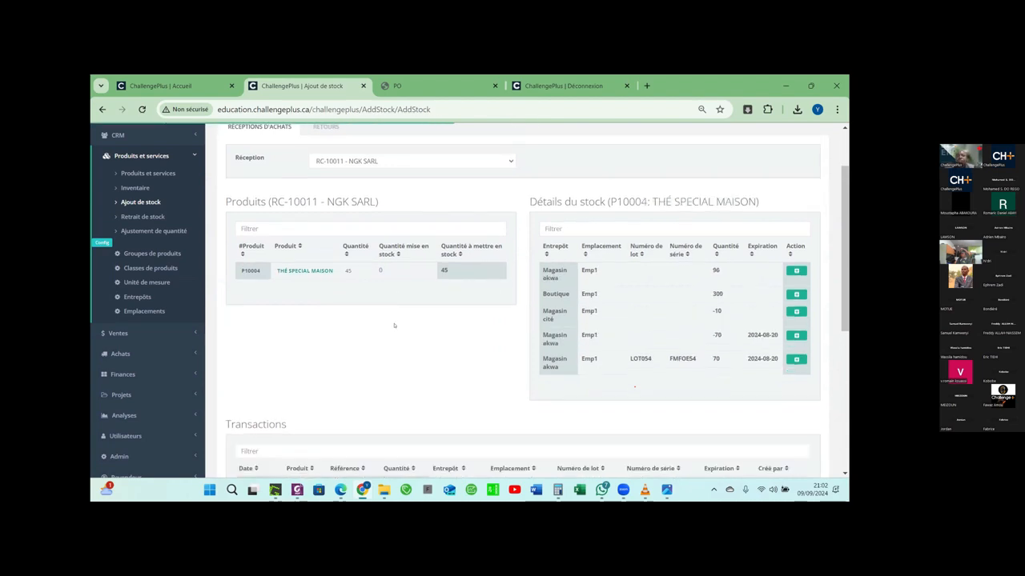
pyautogui.click(796, 295)
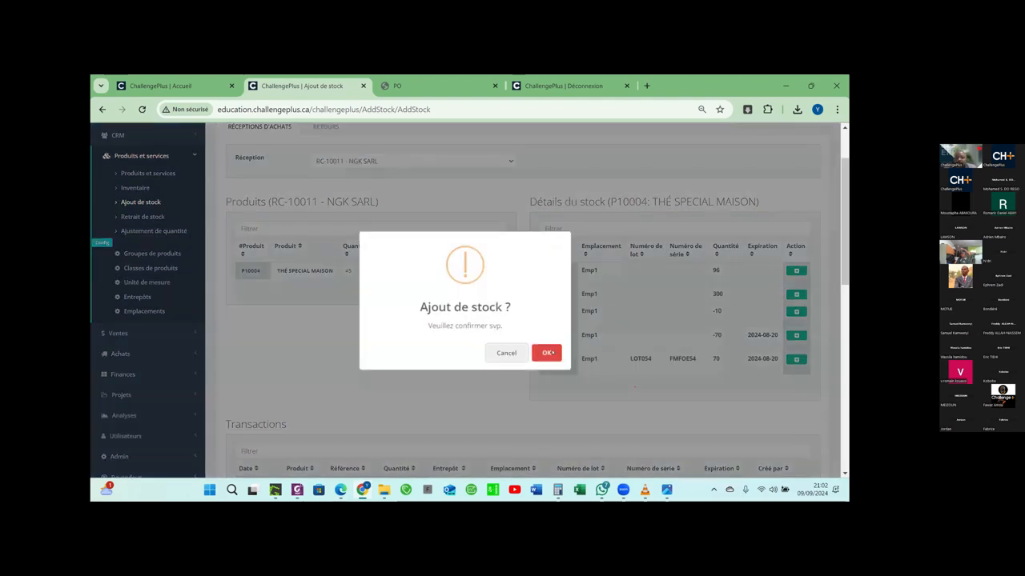
pyautogui.click(547, 353)
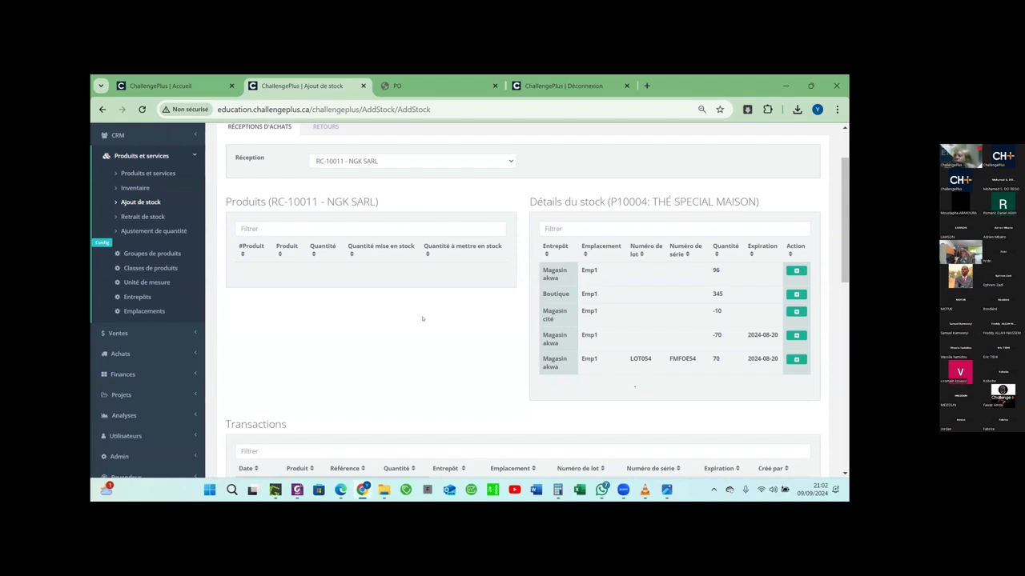
# - Display the browser full screen and check the Paiements fournisseur item in the training PDF's outline before returning to the browser
pyautogui.click(837, 109)
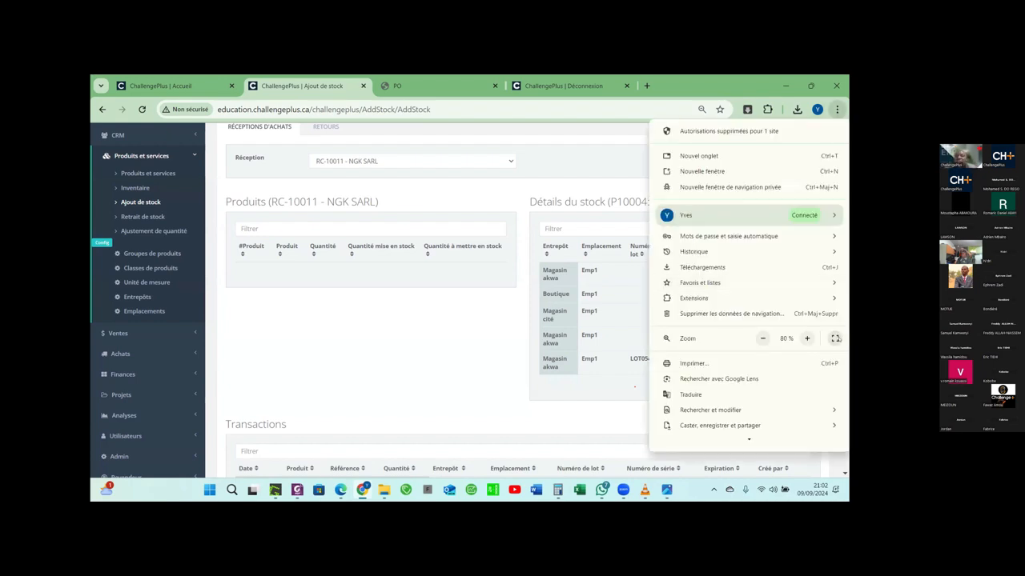
pyautogui.click(835, 338)
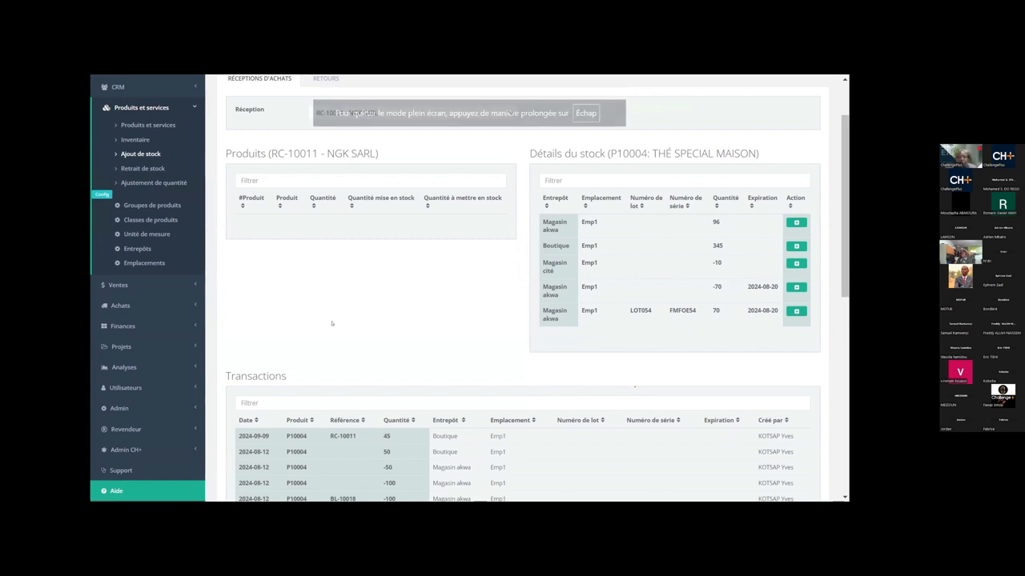
pyautogui.hotkey('alt', 'Tab')
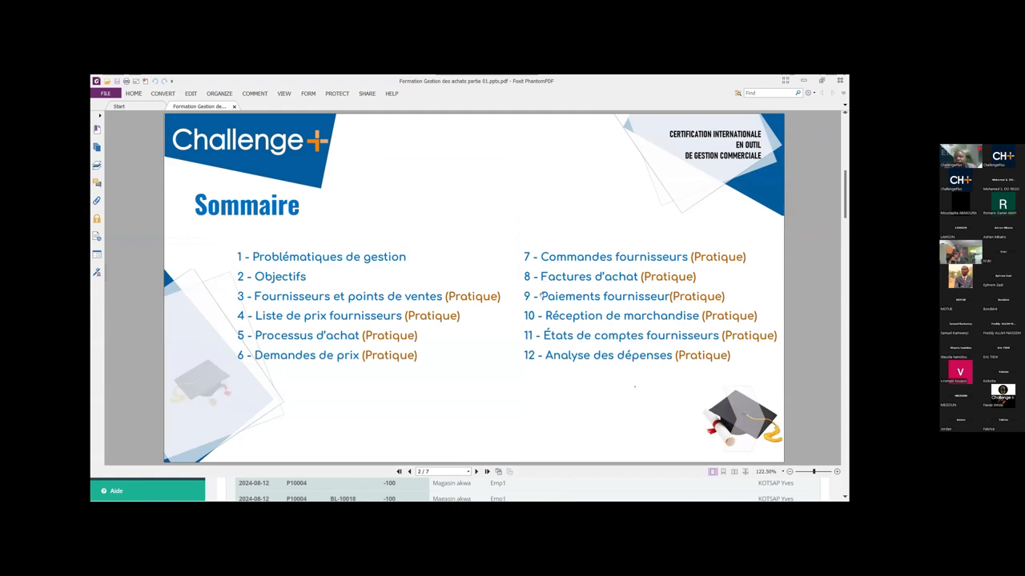
pyautogui.moveTo(541, 296); pyautogui.dragTo(669, 296)
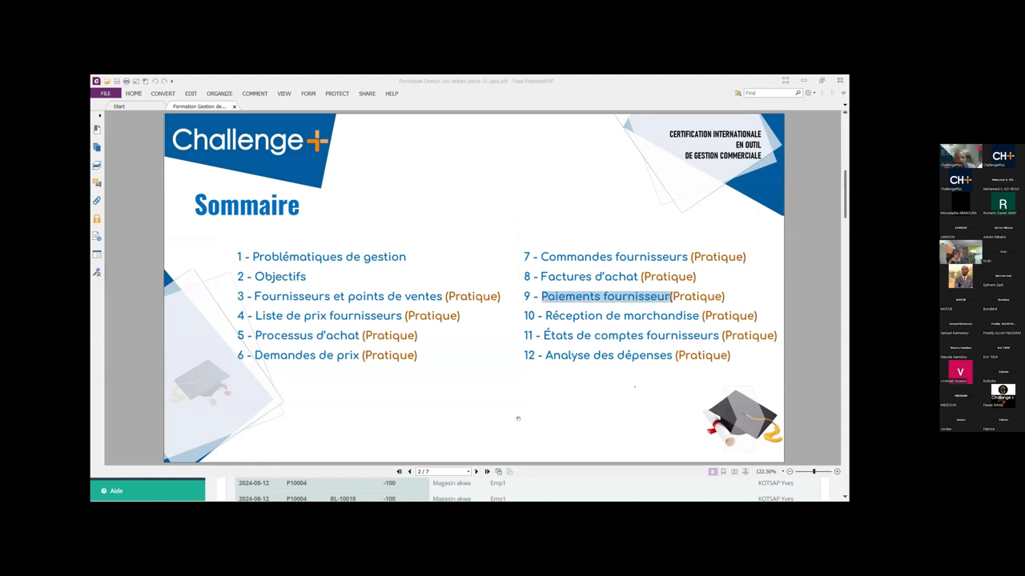
pyautogui.hotkey('alt', 'Tab')
pyautogui.scroll(1, 224, 287)
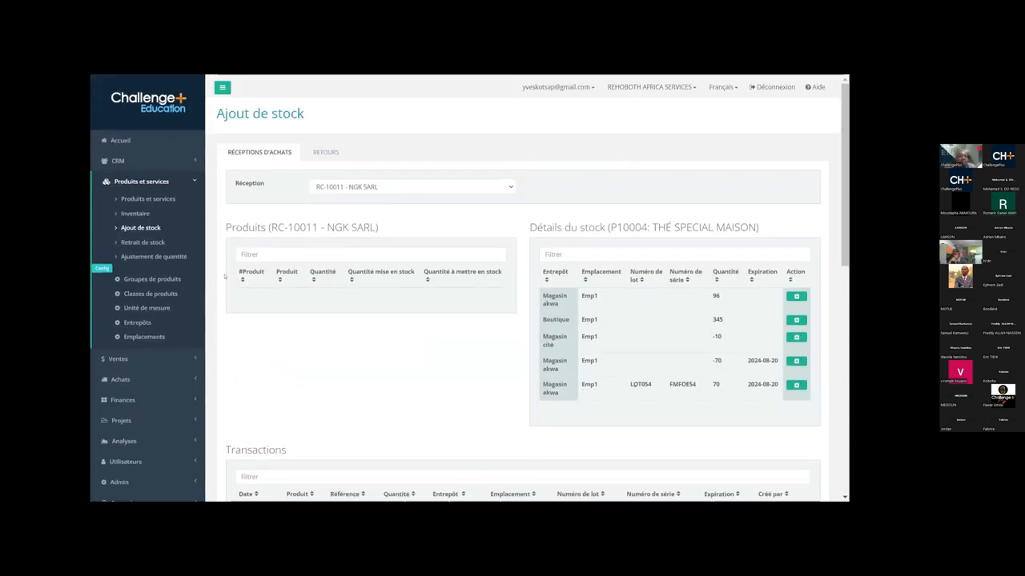
# - Open the purchase invoices list and check the total and amount paid of the NGK SARL invoice dated 2024-09-09
pyautogui.click(120, 380)
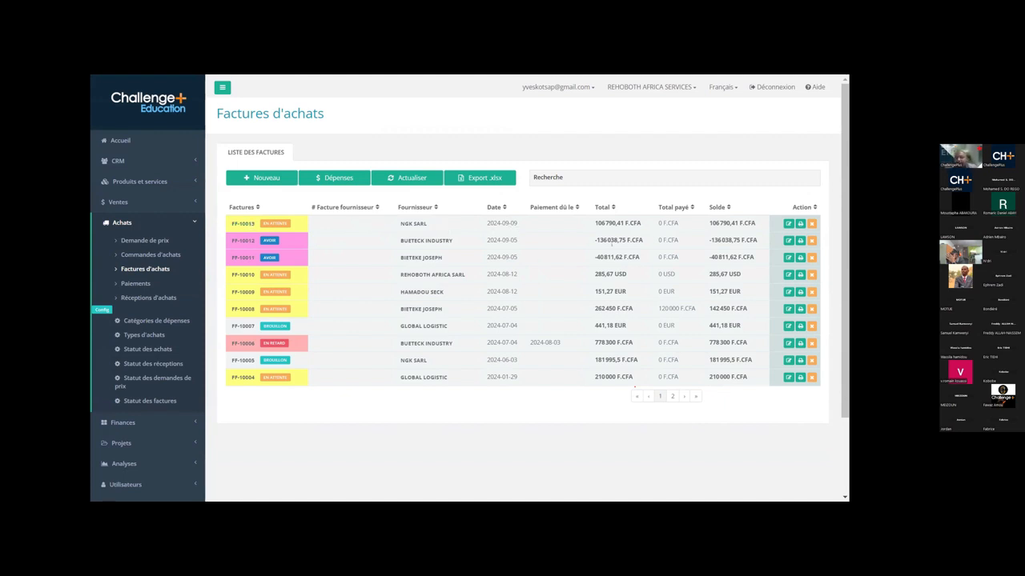
pyautogui.moveTo(594, 223); pyautogui.dragTo(647, 229)
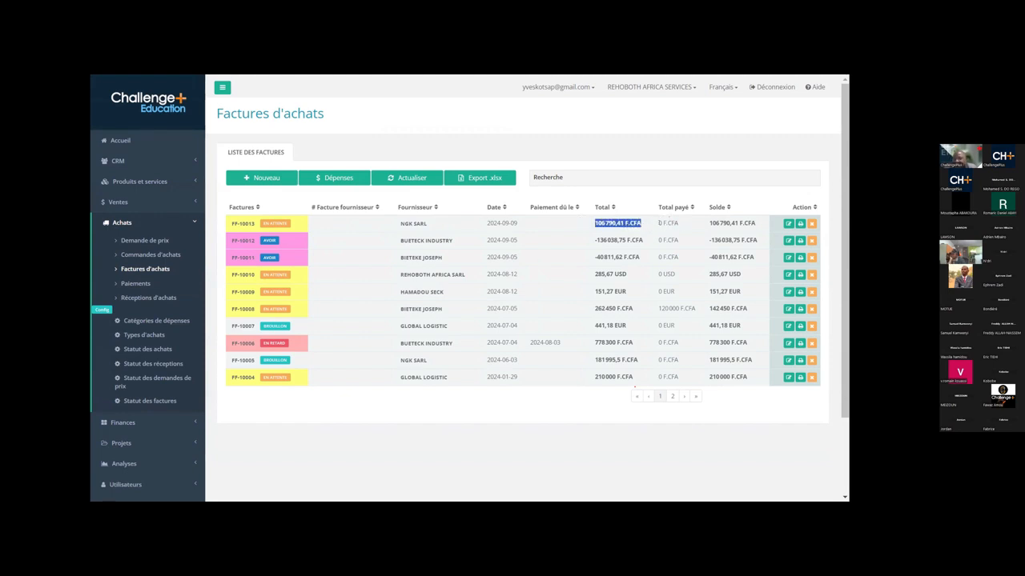
pyautogui.click(661, 223)
pyautogui.moveTo(659, 223); pyautogui.dragTo(679, 225)
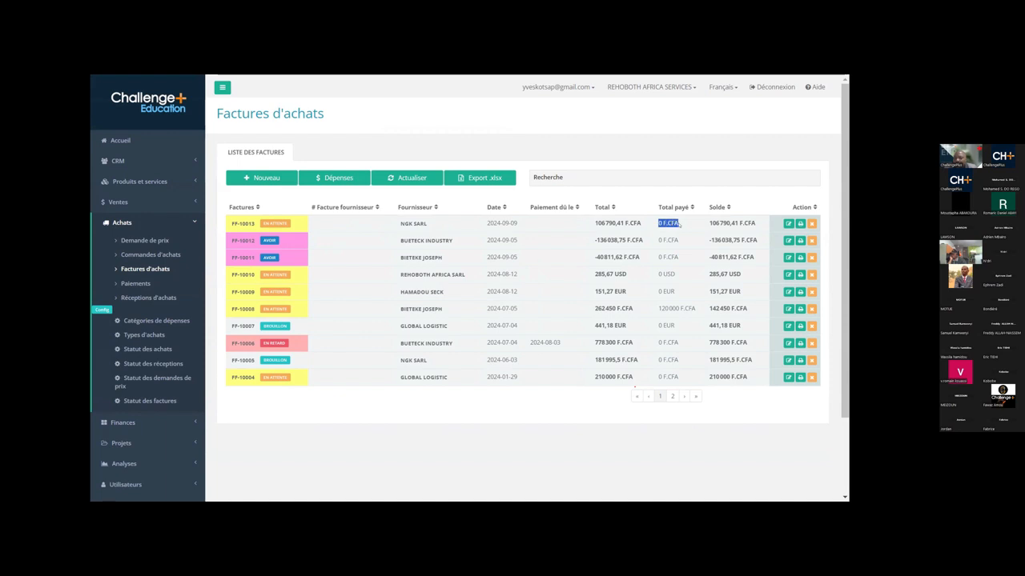
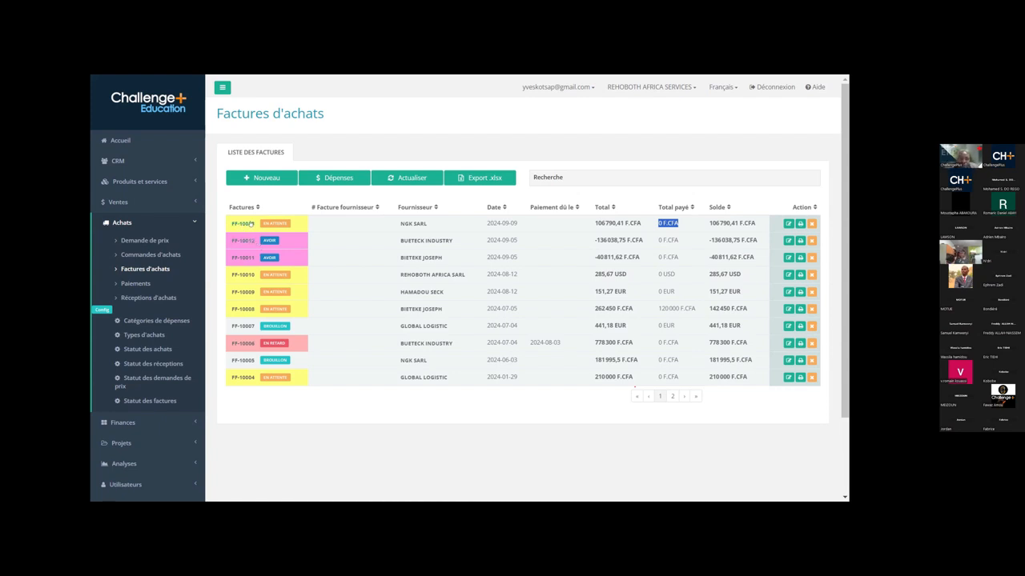
# - Open the NGK SARL purchase invoice dated 2024-09-09 and display its supplier payments
pyautogui.click(241, 225)
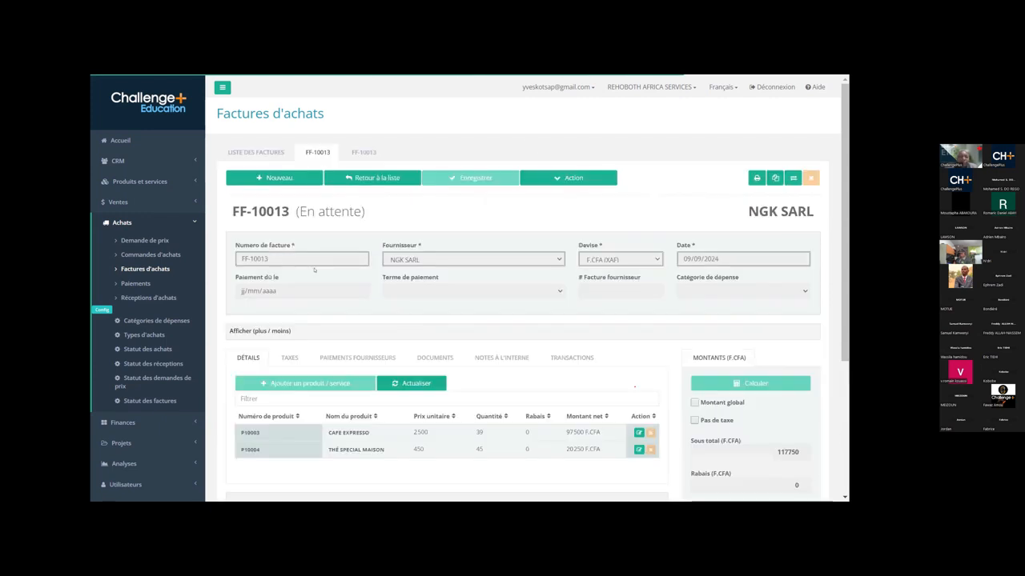
pyautogui.scroll(-1, 409, 295)
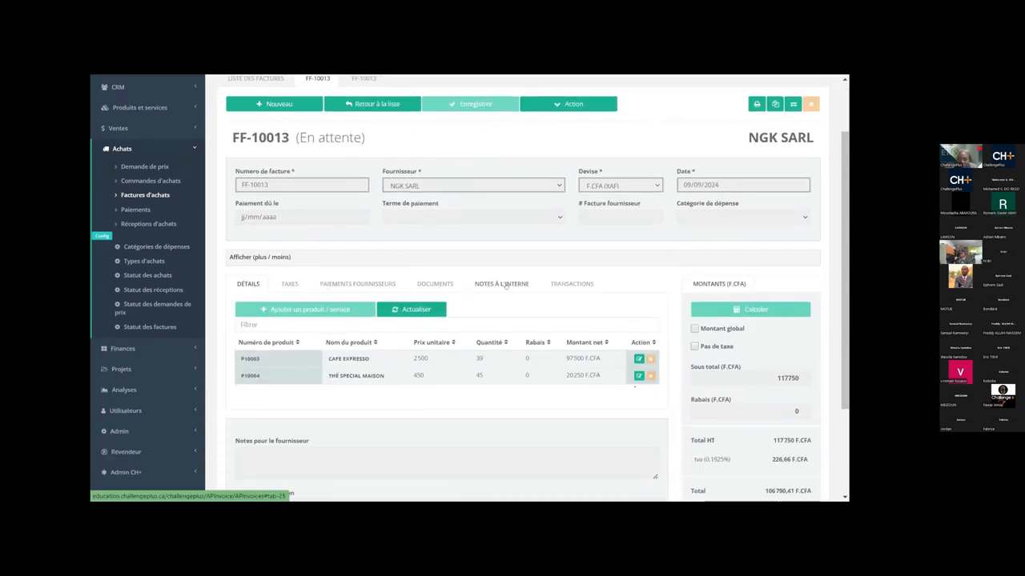
pyautogui.click(353, 285)
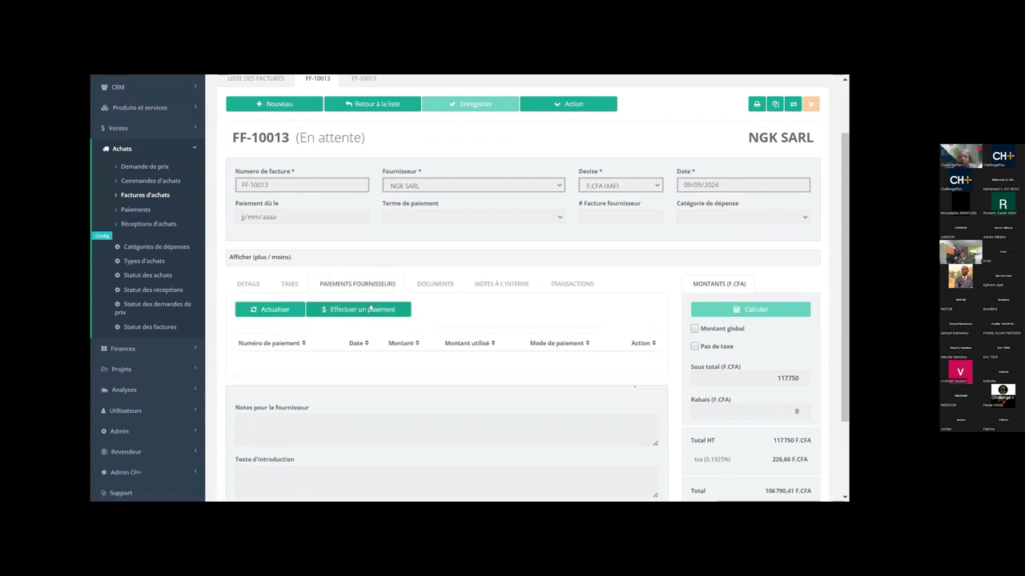
# - Open the supplier payments list and start a new payment for supplier NGK SARL
pyautogui.click(126, 210)
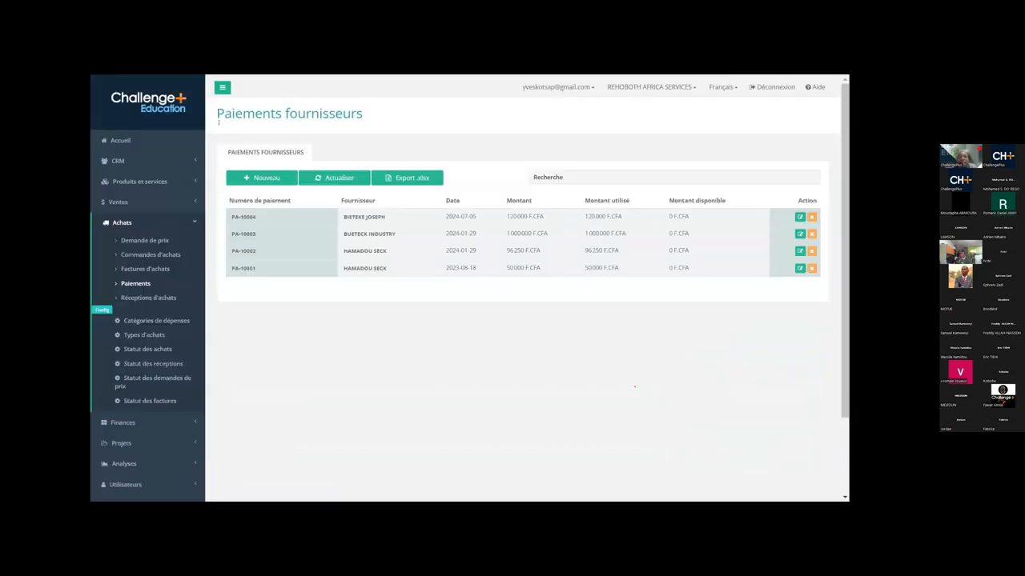
pyautogui.moveTo(218, 117); pyautogui.dragTo(410, 125)
pyautogui.click(410, 125)
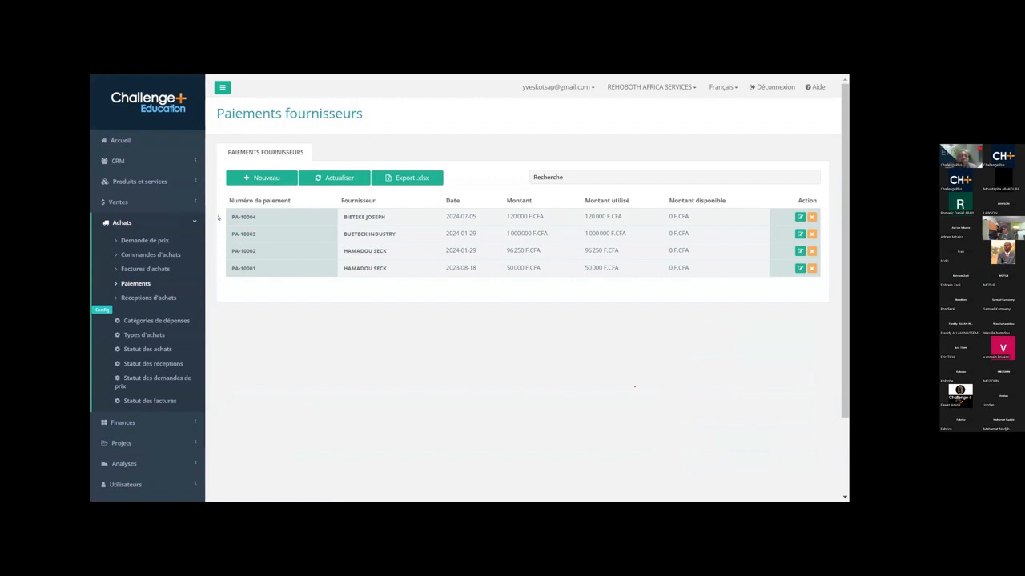
pyautogui.click(264, 178)
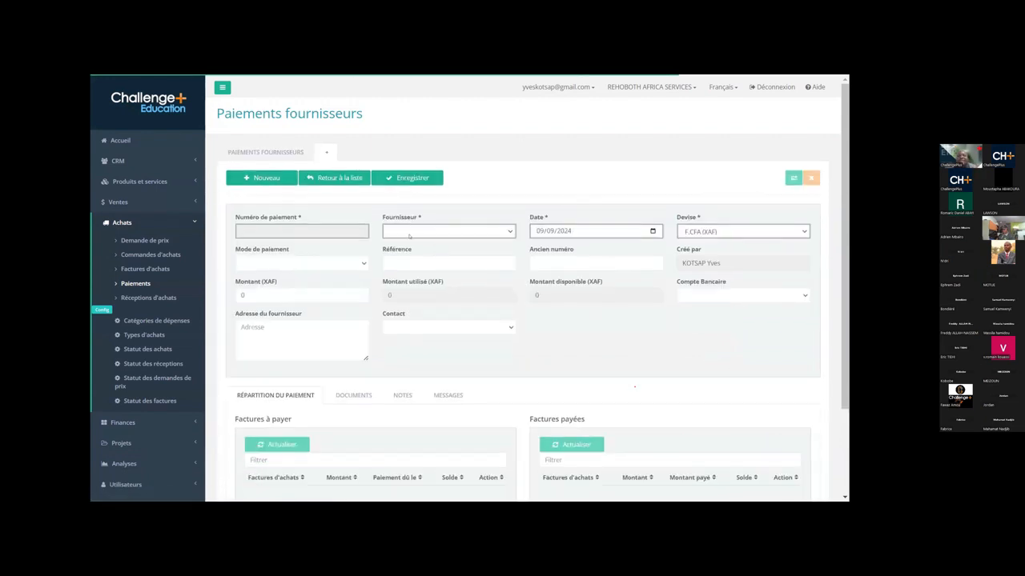
pyautogui.click(408, 232)
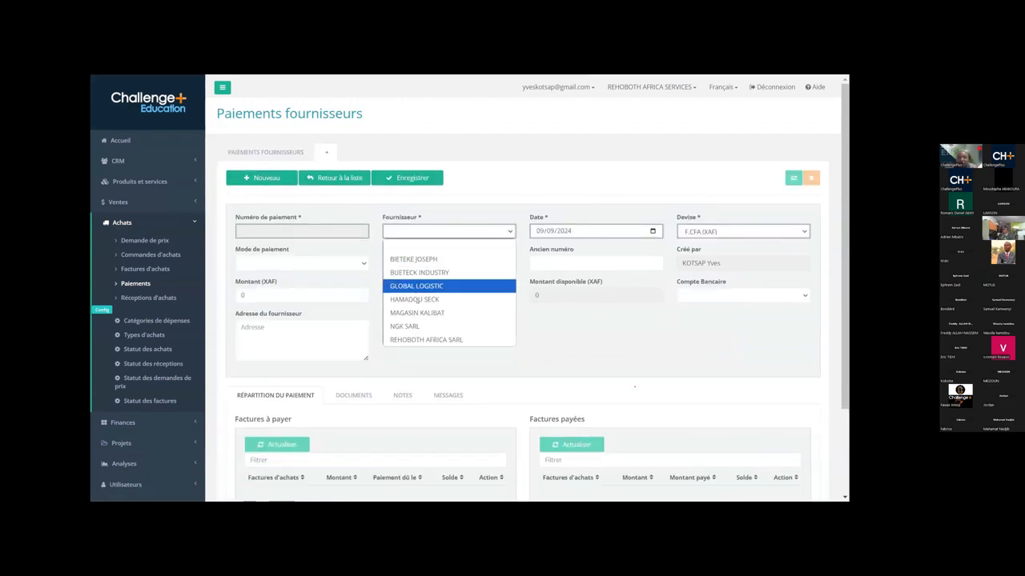
pyautogui.click(405, 326)
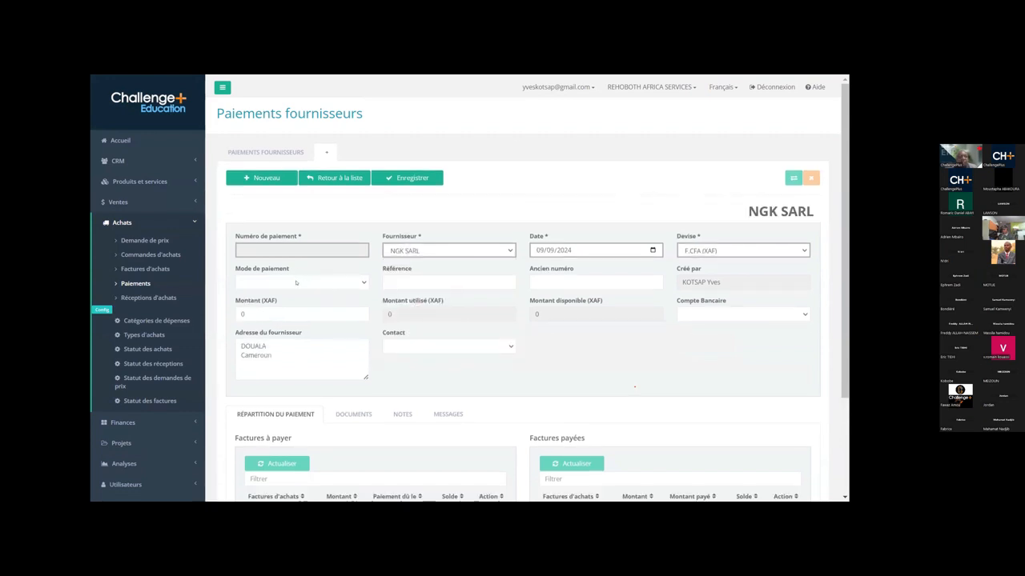
# - Enter reference FRGTOO/FG and amount 60000 XAF for the NGK SARL payment, leave the bank account blank, and save it
pyautogui.click(412, 276)
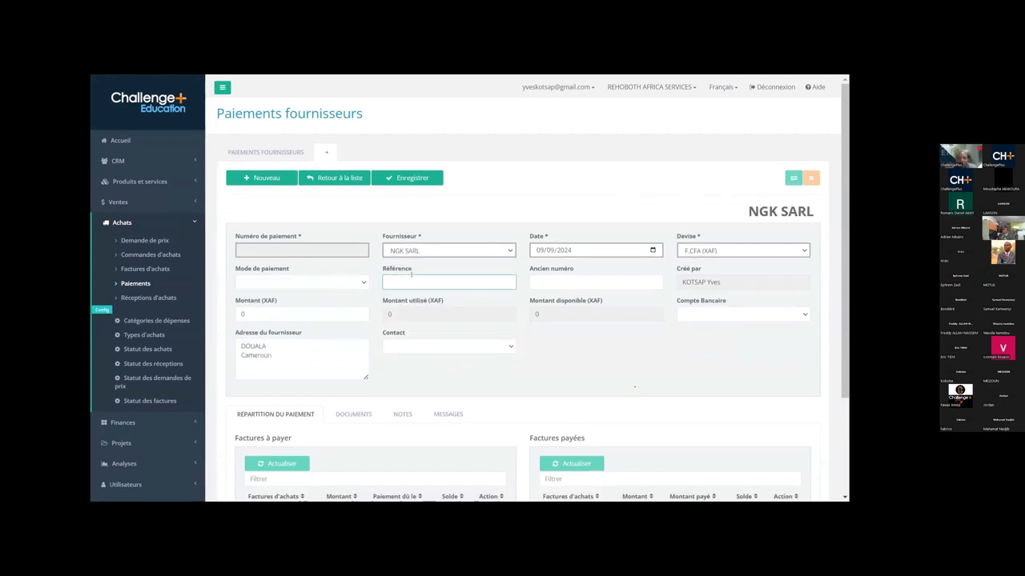
pyautogui.write('FRGT00/FG')
pyautogui.click(253, 315)
pyautogui.write('60')
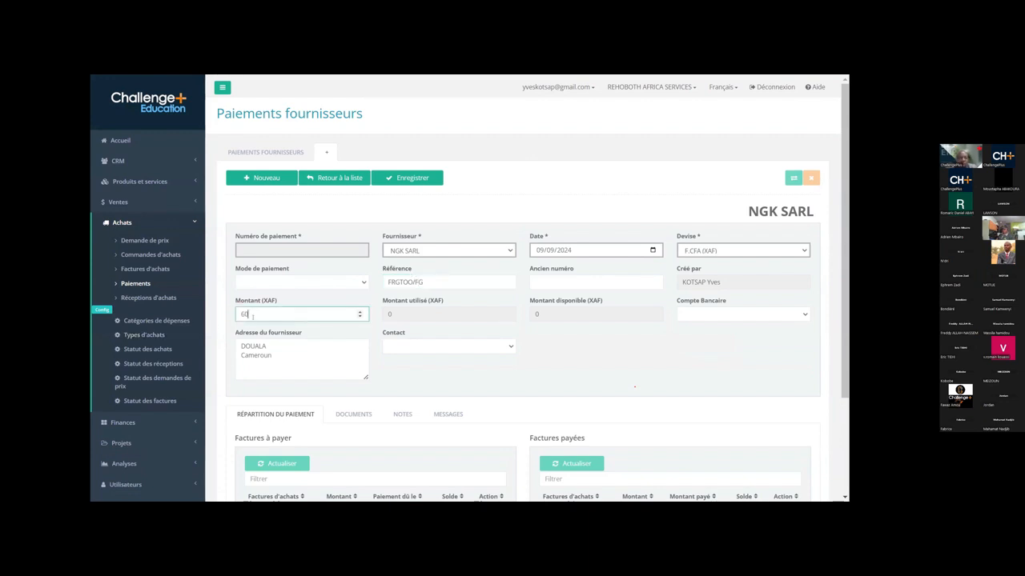
pyautogui.write('000')
pyautogui.press('Tab')
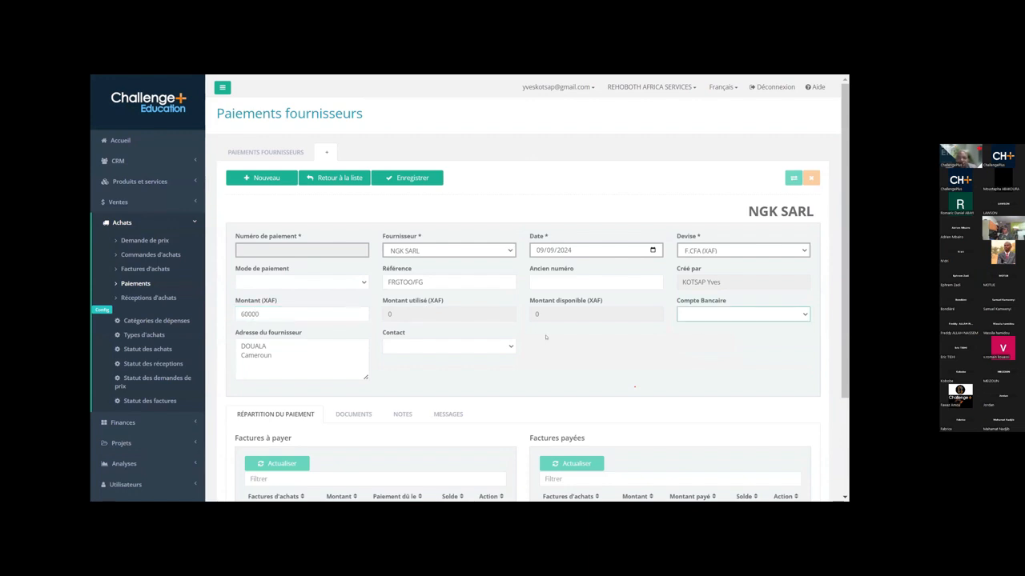
pyautogui.click(704, 316)
pyautogui.click(704, 317)
pyautogui.scroll(-3, 448, 324)
pyautogui.scroll(3, 448, 324)
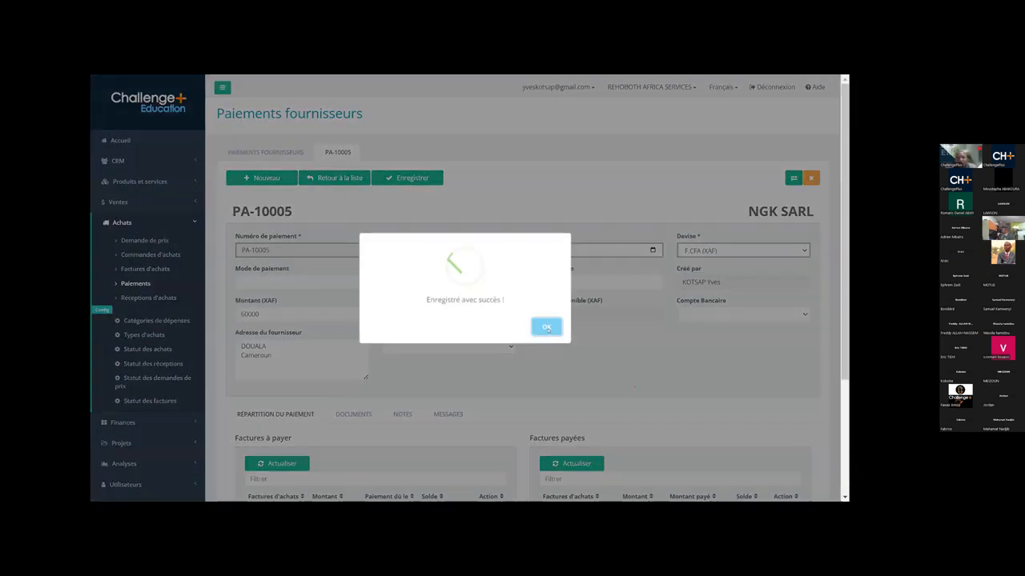
pyautogui.click(532, 324)
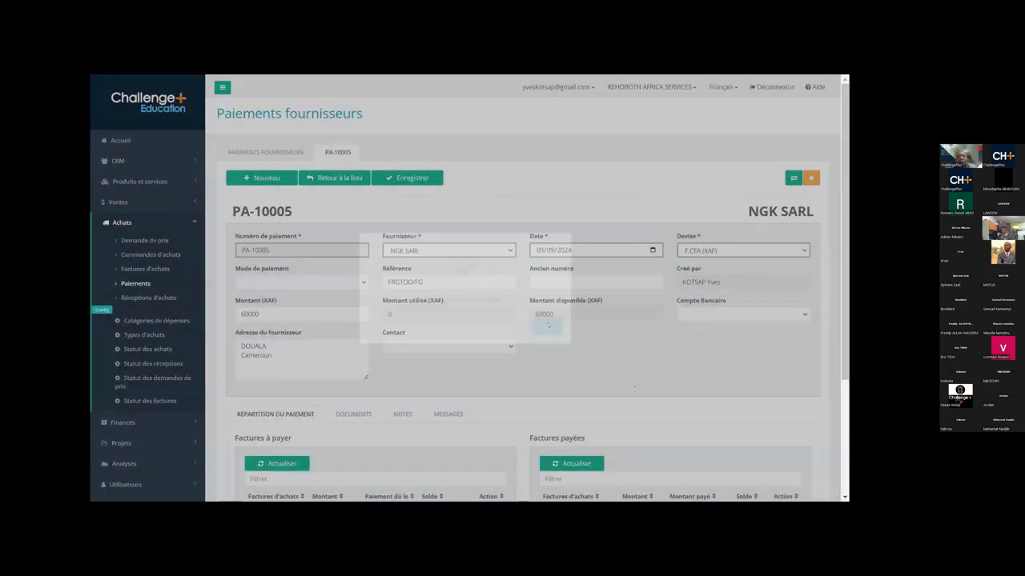
# - Apply the saved payment to the 106 790,41 F.CFA invoice among the invoices to pay and confirm
pyautogui.scroll(-4, 528, 324)
pyautogui.scroll(3, 528, 324)
pyautogui.scroll(-4, 449, 300)
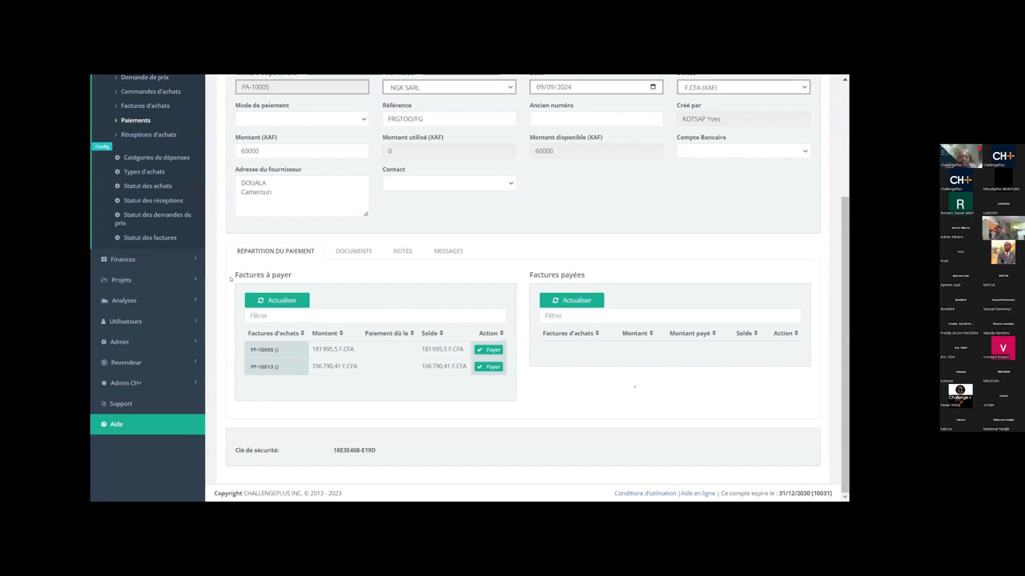
pyautogui.moveTo(234, 276); pyautogui.dragTo(293, 273)
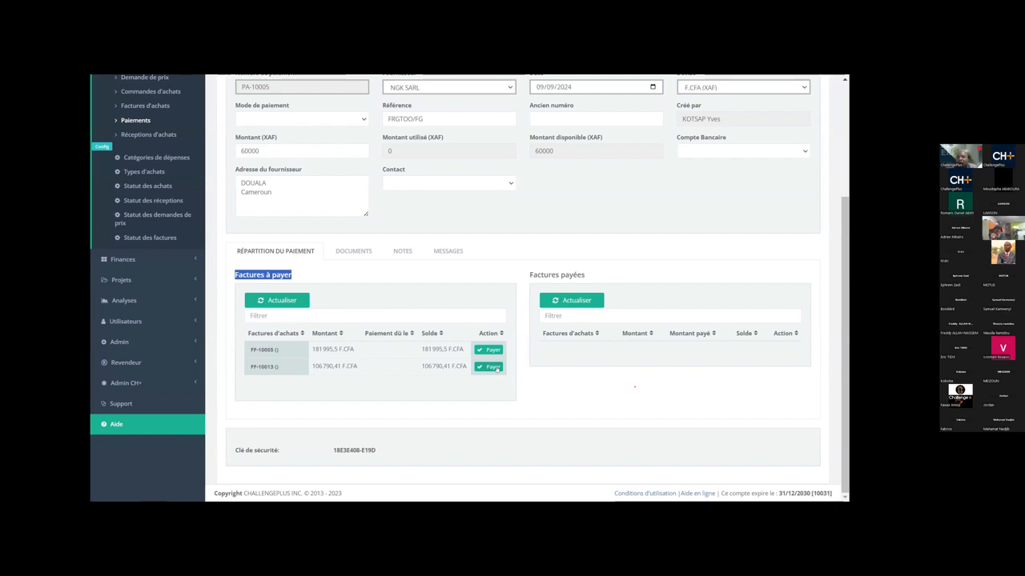
pyautogui.scroll(1, 503, 372)
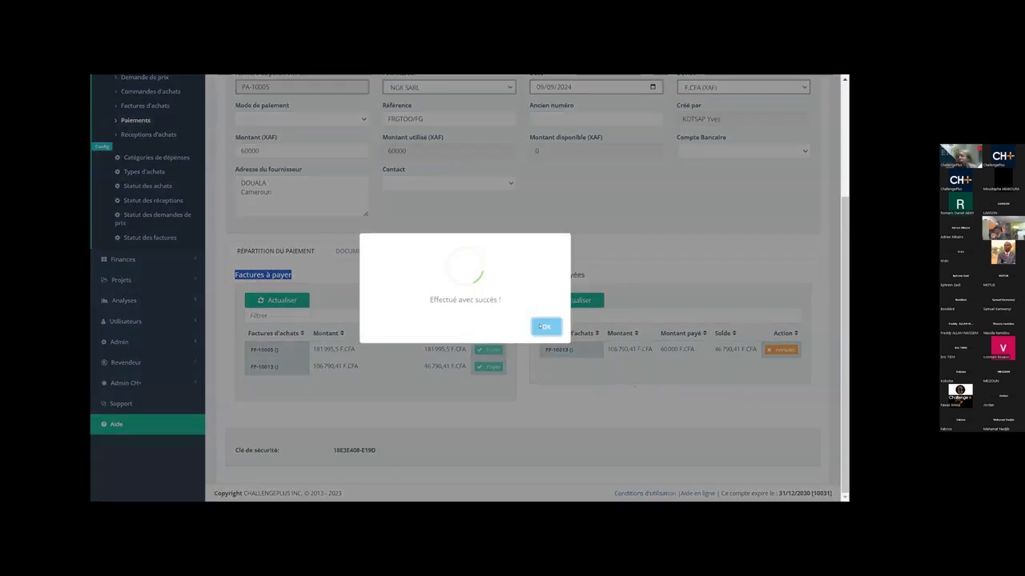
pyautogui.click(547, 327)
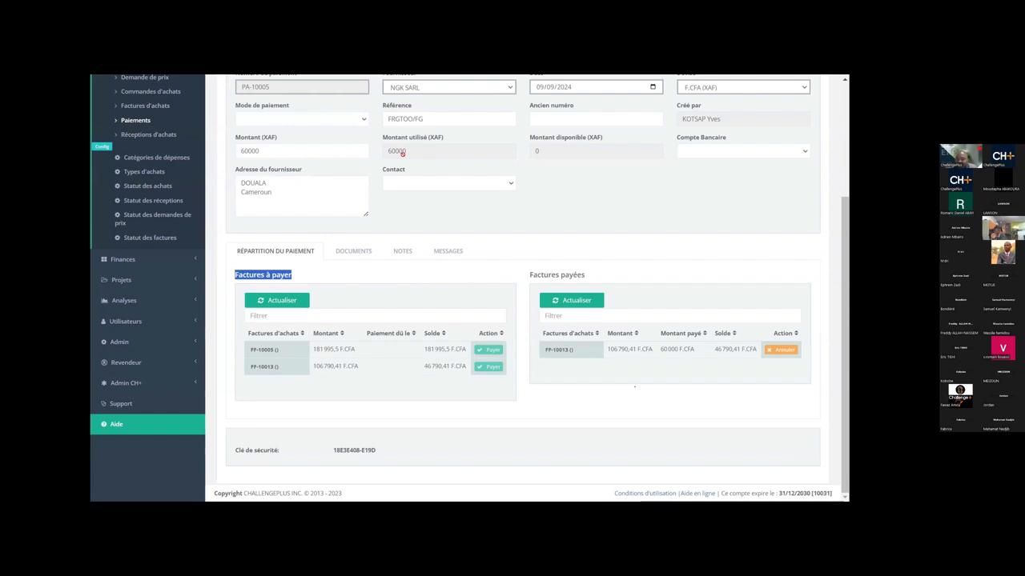
# - Check the paid amount and balance of the NGK SARL invoice in the payment distribution and in the purchase invoices list
pyautogui.moveTo(606, 349); pyautogui.dragTo(737, 350)
pyautogui.click(714, 347)
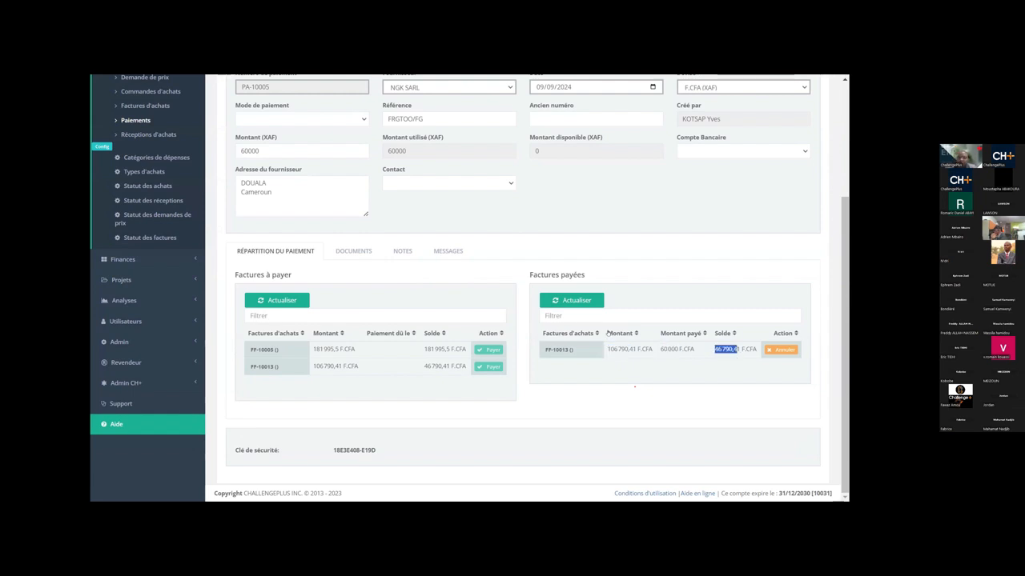
pyautogui.scroll(4, 608, 333)
pyautogui.click(160, 253)
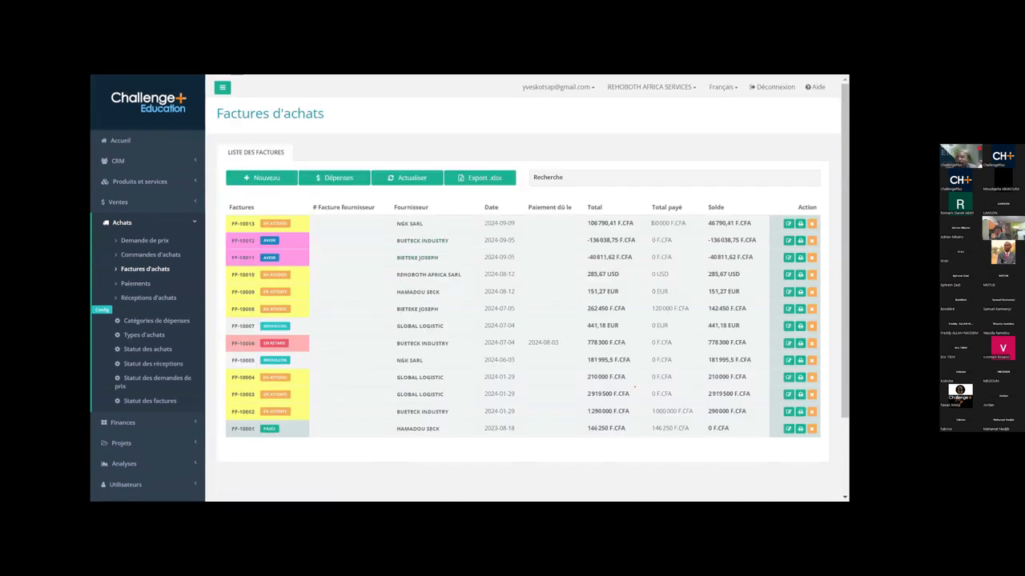
pyautogui.doubleClick(661, 223)
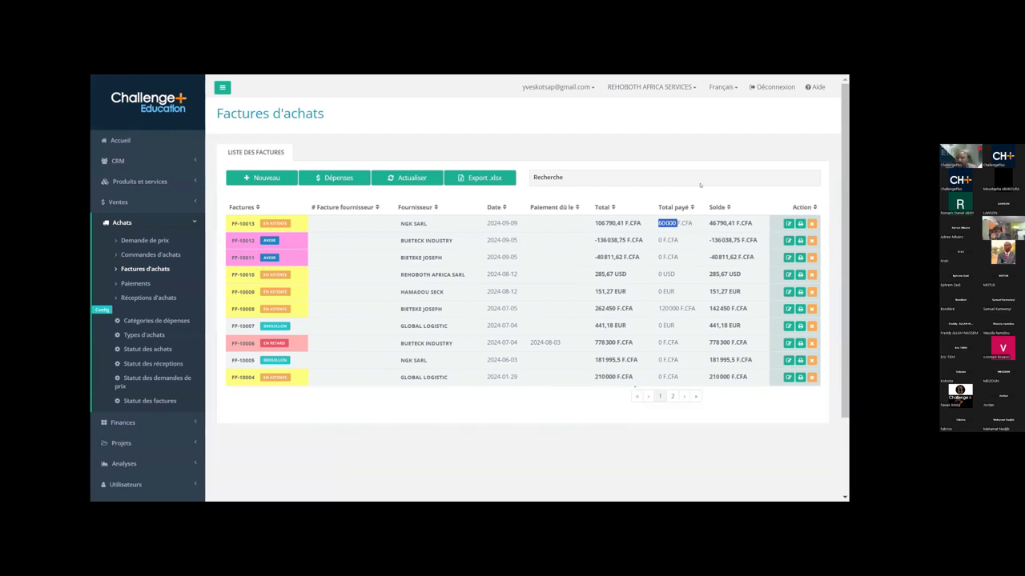
pyautogui.moveTo(706, 223); pyautogui.dragTo(748, 224)
pyautogui.click(558, 225)
# - Switch to the training PDF to check the États de comptes fournisseurs item in the outline, and return to the browser
pyautogui.hotkey('alt', 'Tab')
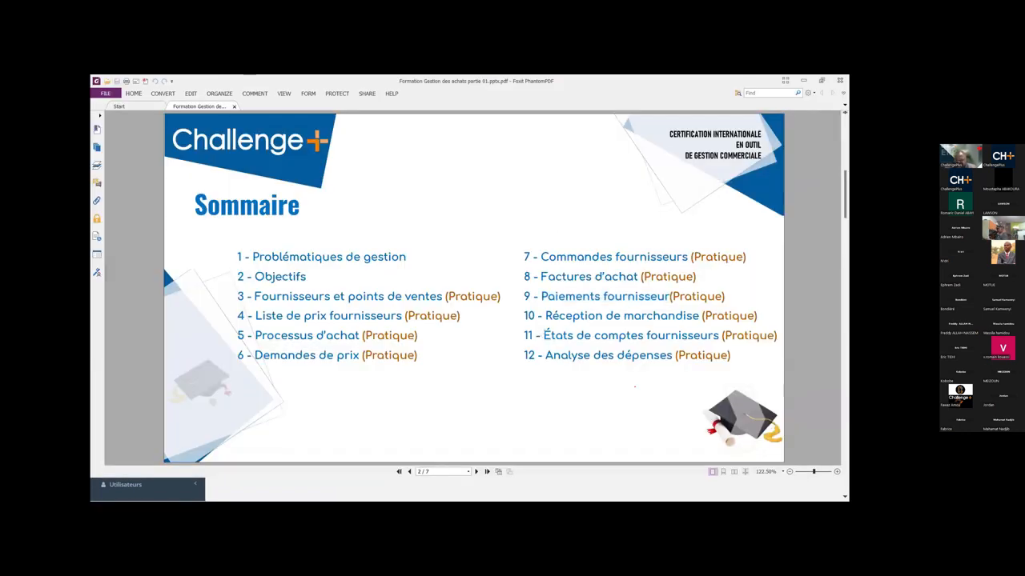
pyautogui.moveTo(543, 336); pyautogui.dragTo(707, 336)
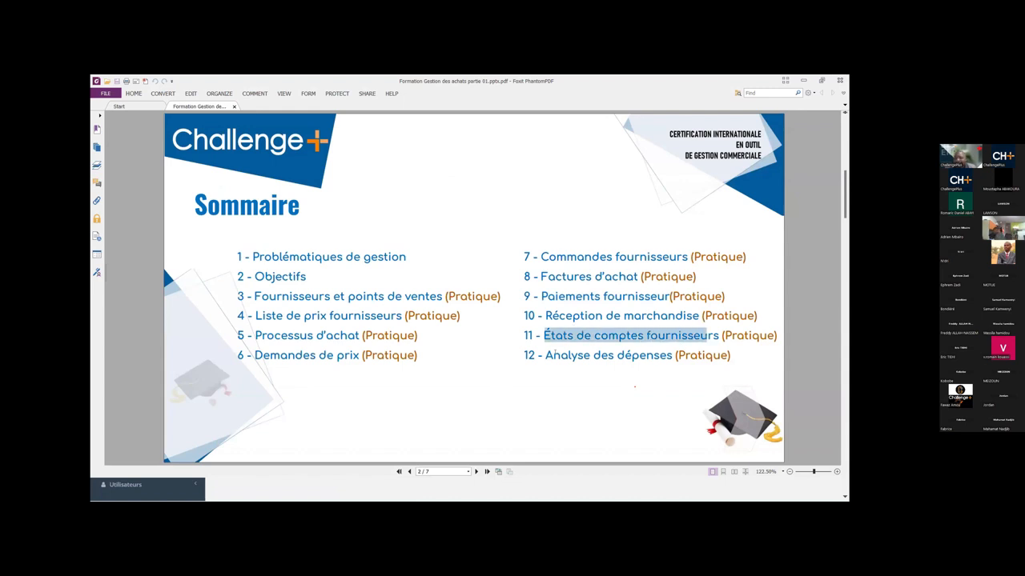
pyautogui.hotkey('alt', 'Tab')
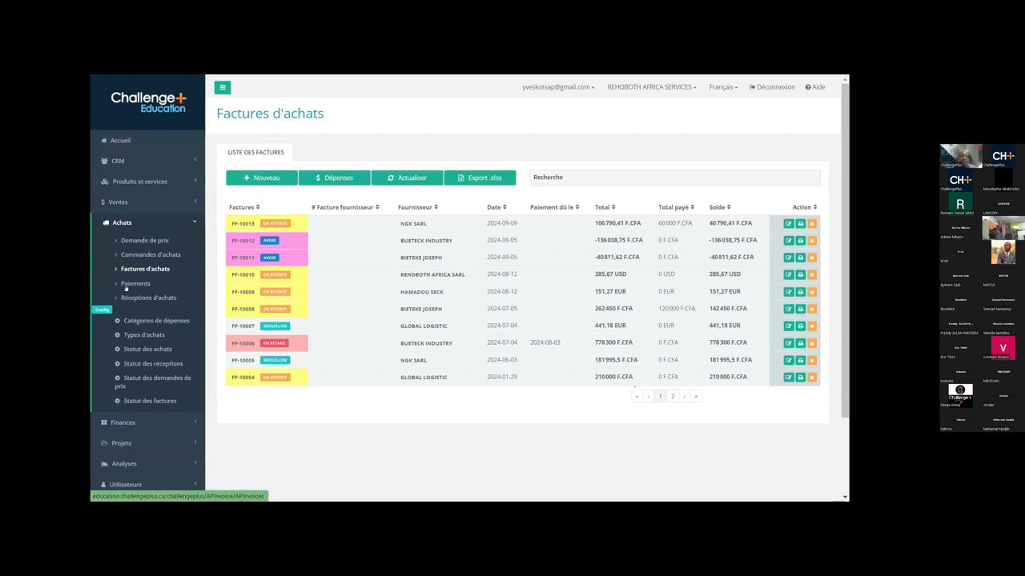
# - Open the supplier account statements in the finance module and display the balances of all suppliers
pyautogui.scroll(-1, 126, 320)
pyautogui.click(120, 349)
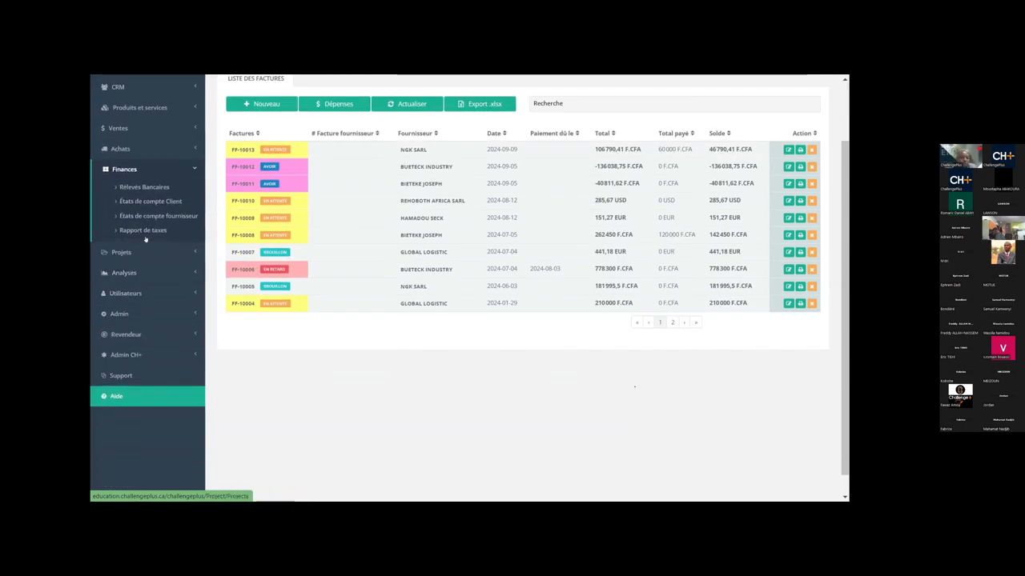
pyautogui.click(138, 217)
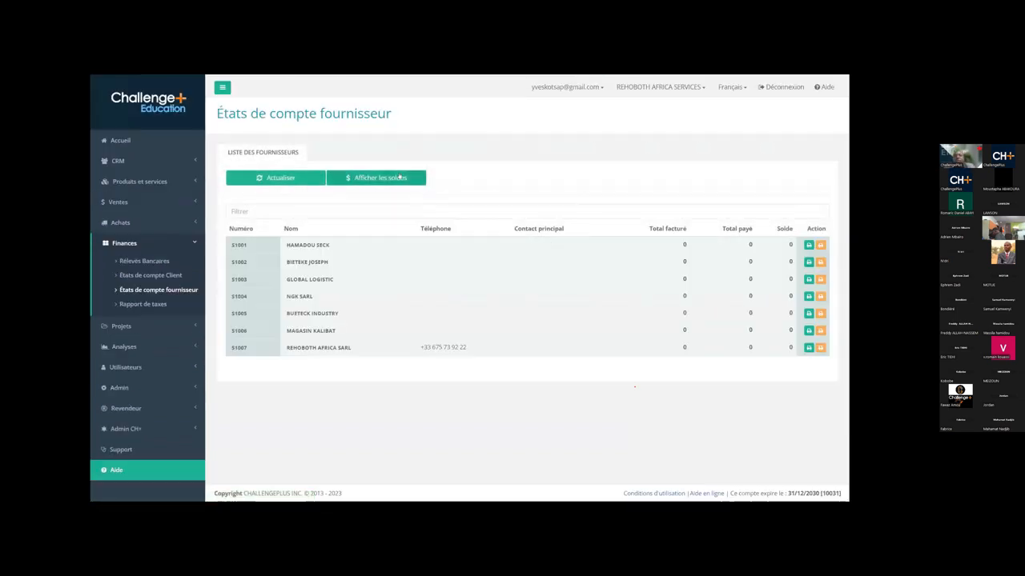
pyautogui.click(399, 178)
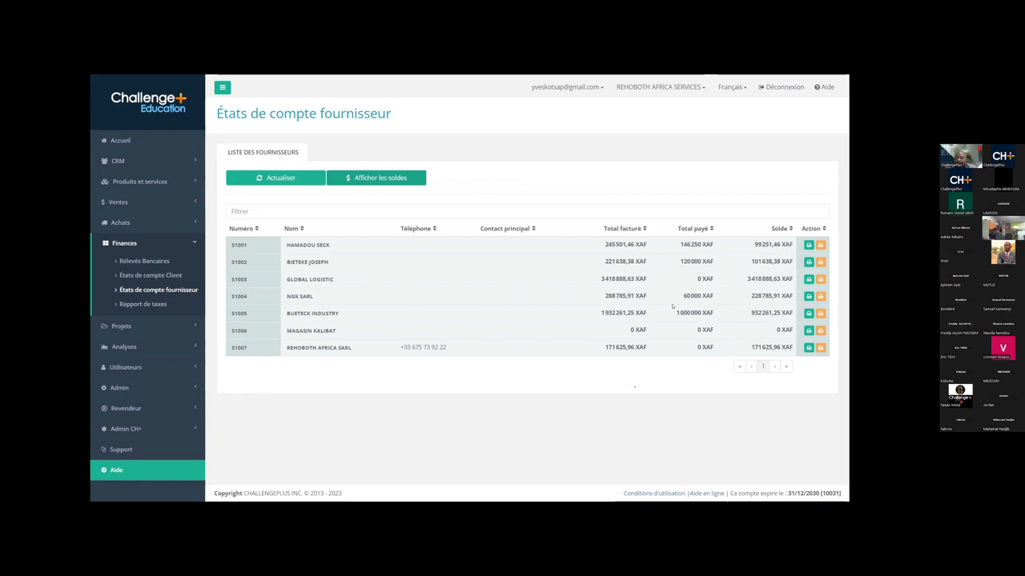
# - Check the total invoiced, total paid and balance of NGK SARL in the supplier statements list
pyautogui.moveTo(605, 300); pyautogui.dragTo(660, 301)
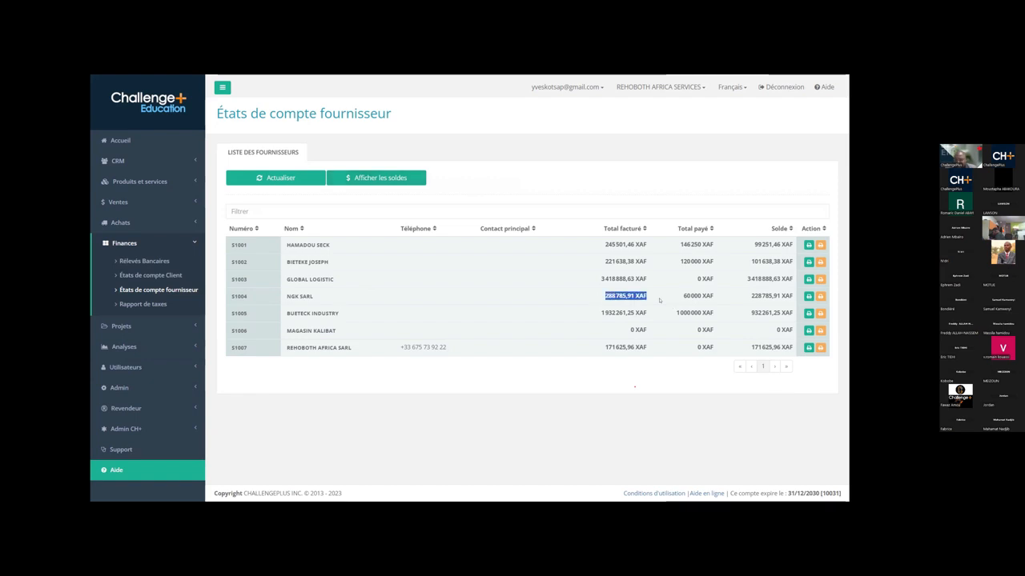
pyautogui.doubleClick(706, 297)
pyautogui.click(695, 295)
pyautogui.doubleClick(693, 296)
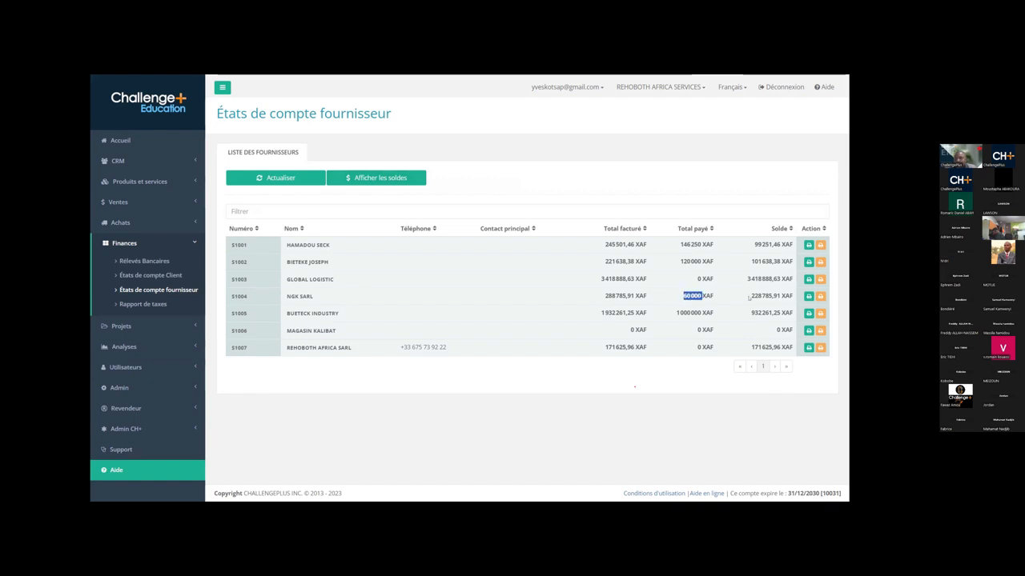
pyautogui.moveTo(787, 296); pyautogui.dragTo(751, 297)
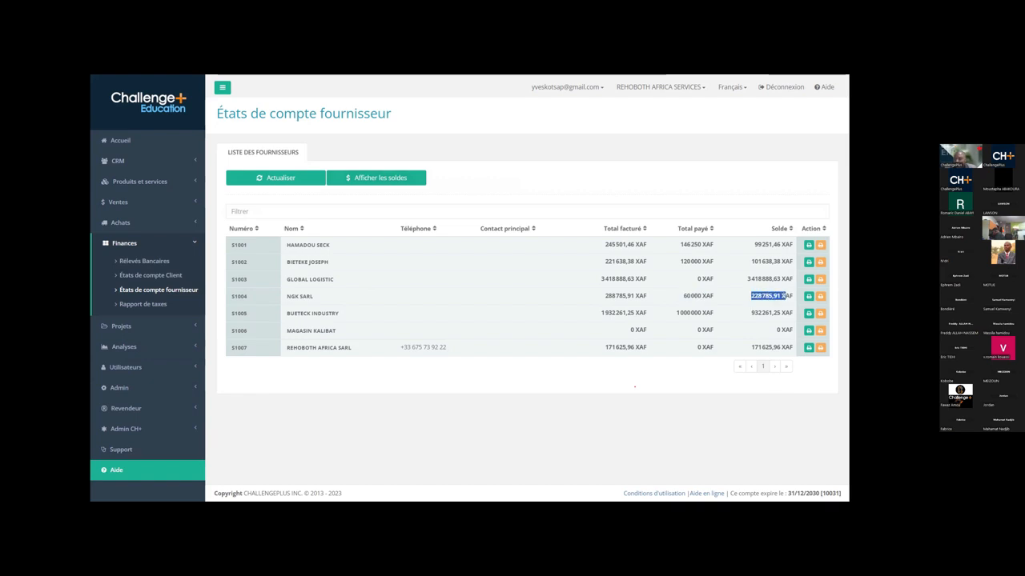
# - Generate the account statement of NGK SARL, exit the full-screen display and open the downloaded PDF
pyautogui.click(820, 296)
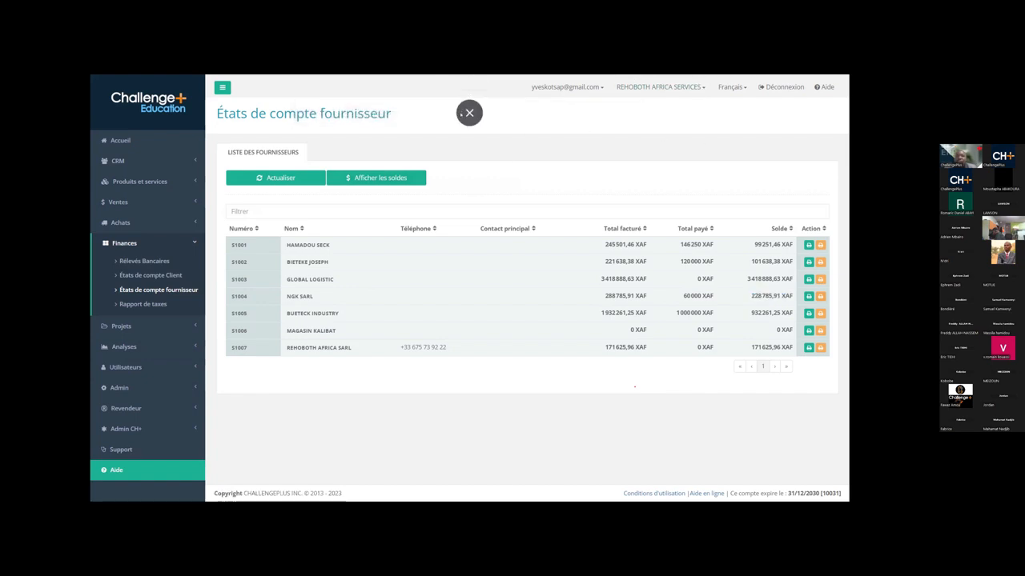
pyautogui.click(469, 97)
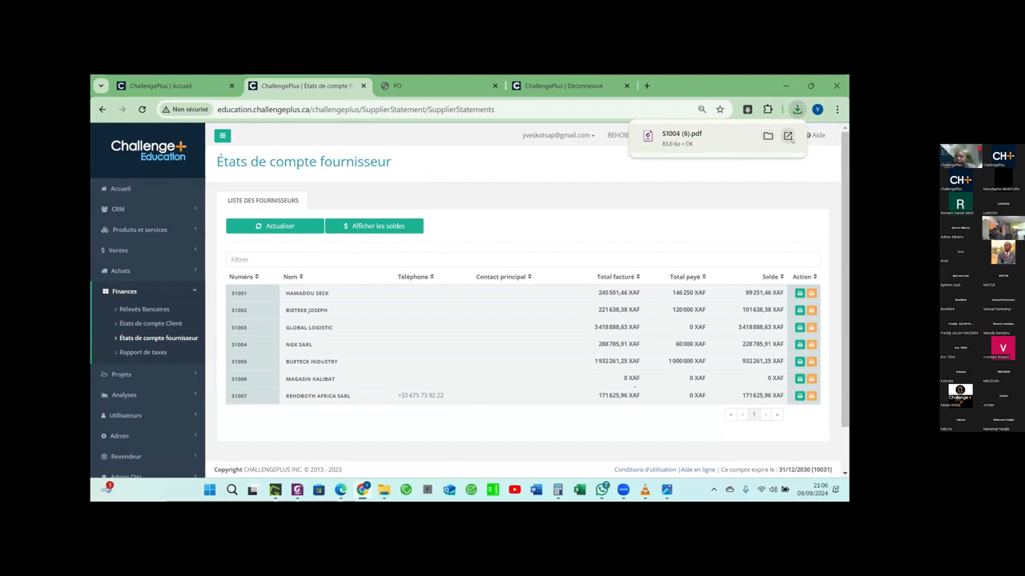
pyautogui.click(788, 136)
# - Examine the invoices, payments and final balance in the NGK SARL supplier statement PDF
pyautogui.scroll(-2, 687, 206)
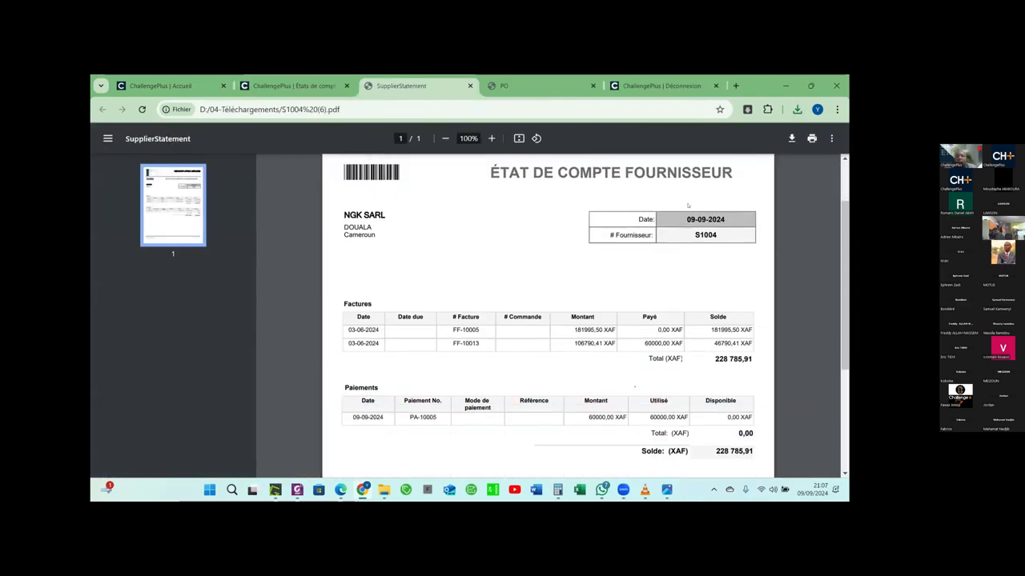
pyautogui.scroll(-1, 687, 206)
pyautogui.scroll(3, 624, 207)
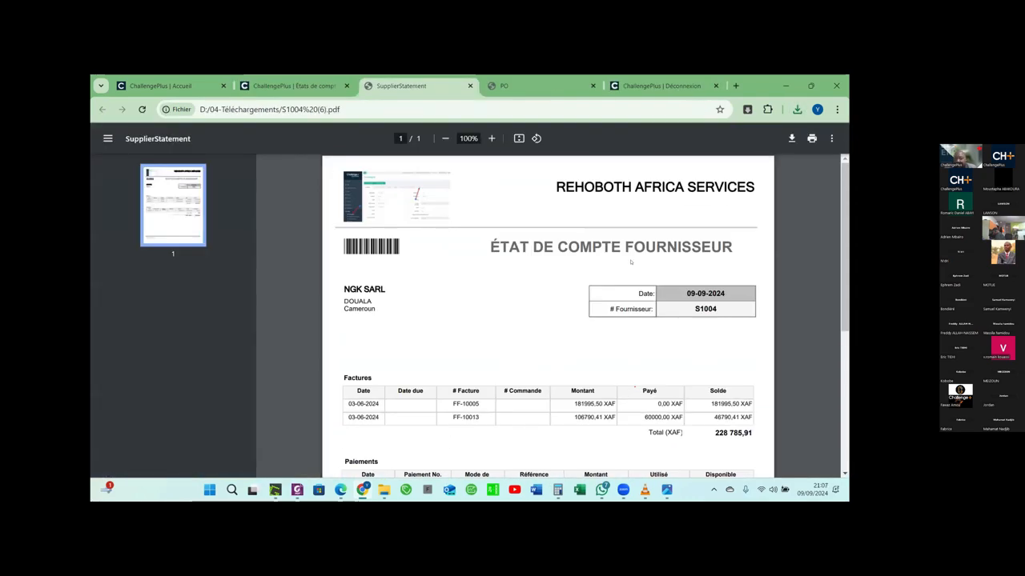
pyautogui.scroll(-4, 631, 262)
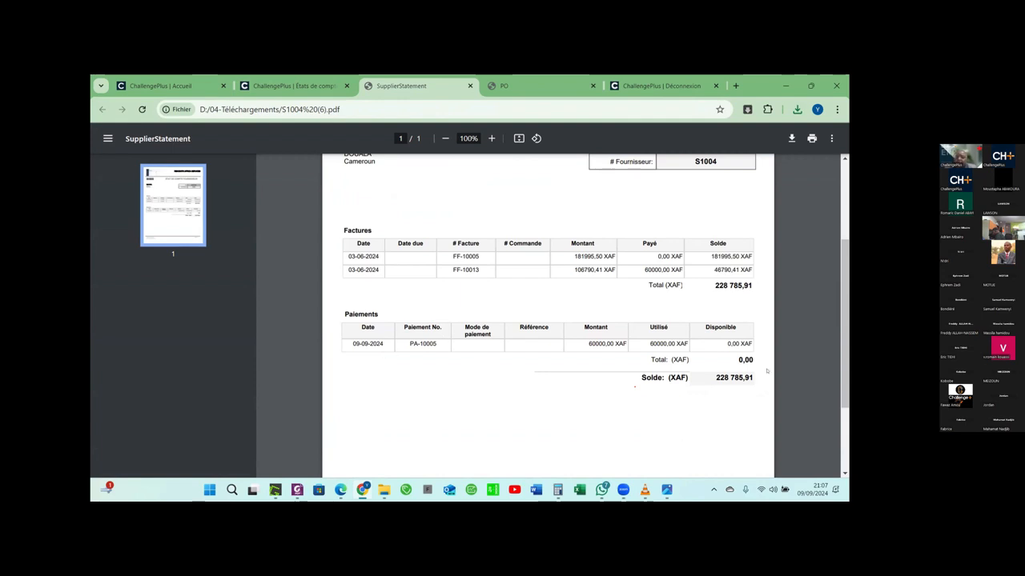
pyautogui.moveTo(707, 376); pyautogui.dragTo(752, 371)
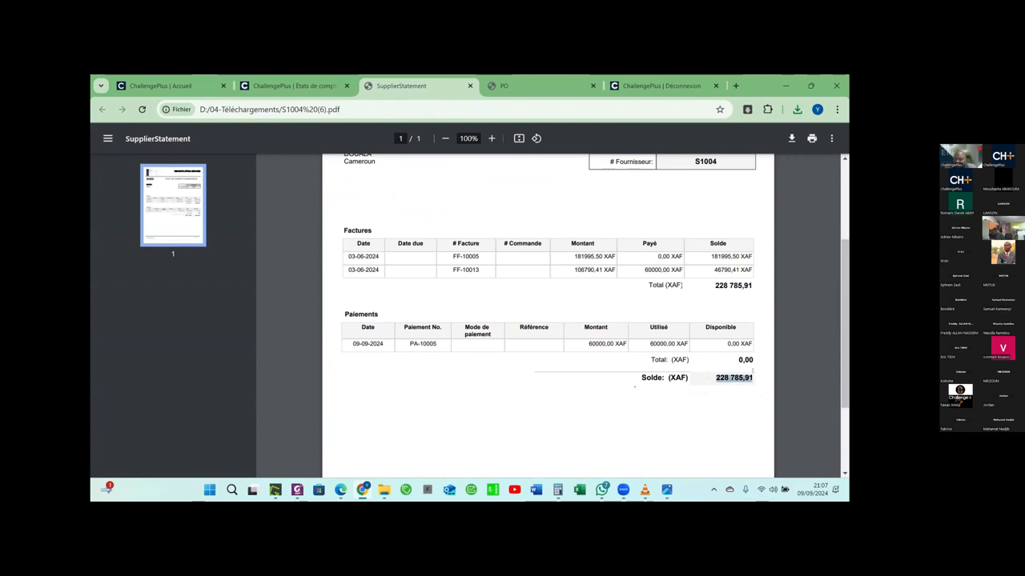
pyautogui.click(652, 361)
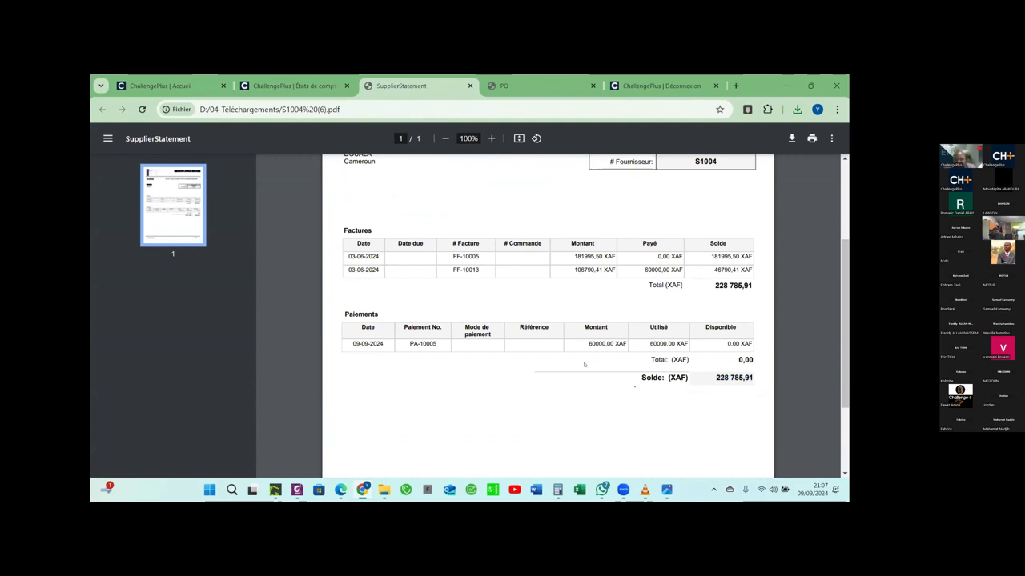
# - Return to the supplier account statements page and display it in full screen
pyautogui.click(294, 85)
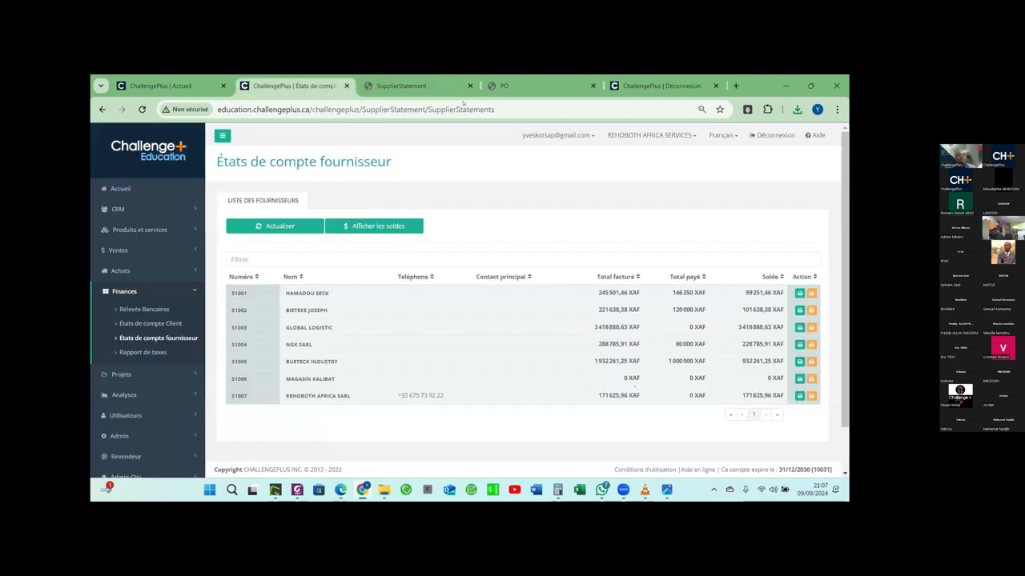
pyautogui.click(837, 110)
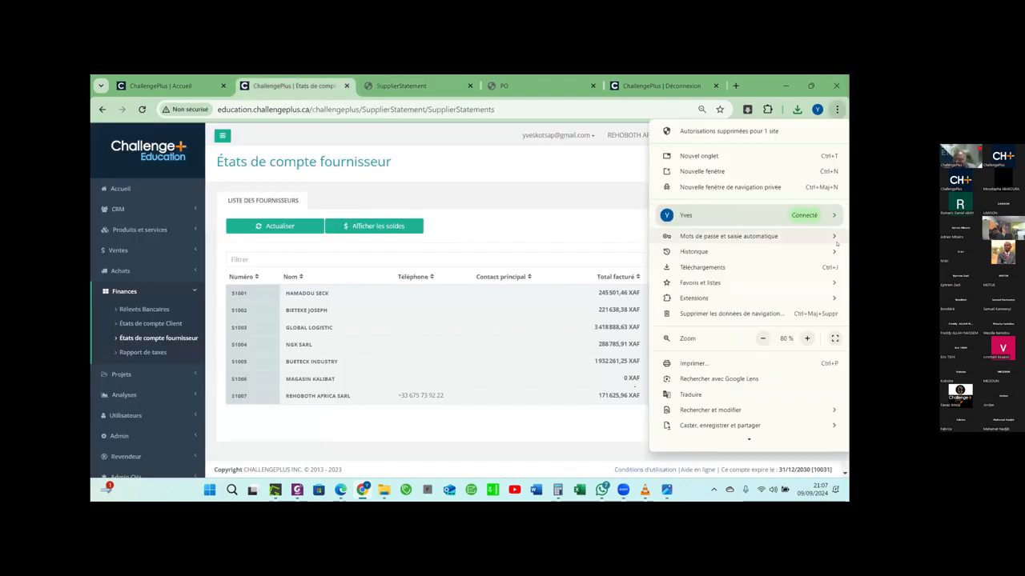
pyautogui.click(835, 338)
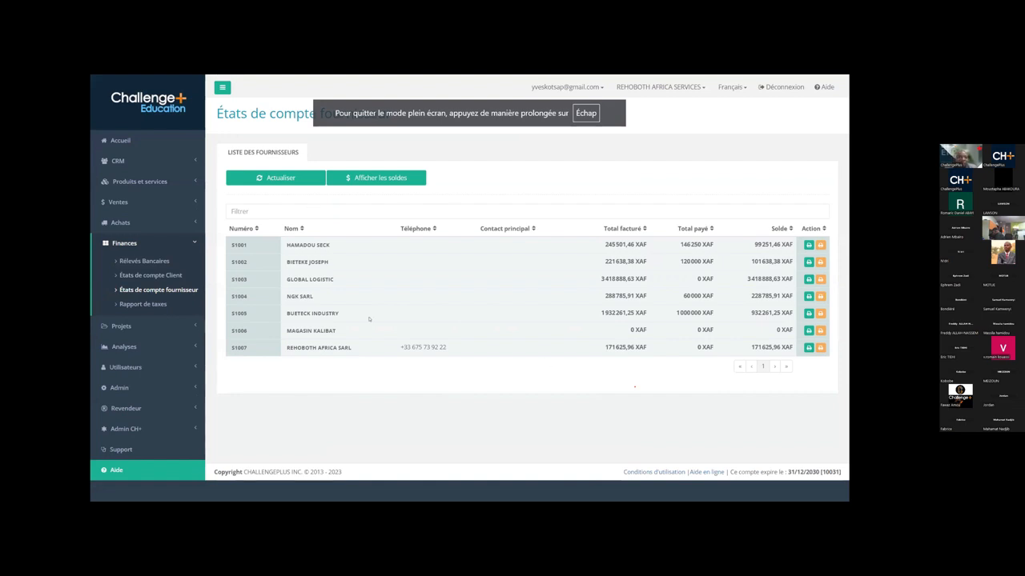
# - Highlight "Analyse des dépenses" in the course outline in Foxit PhantomPDF, and open the purchase analyses back in ChallengePlus
pyautogui.hotkey('alt', 'Tab')
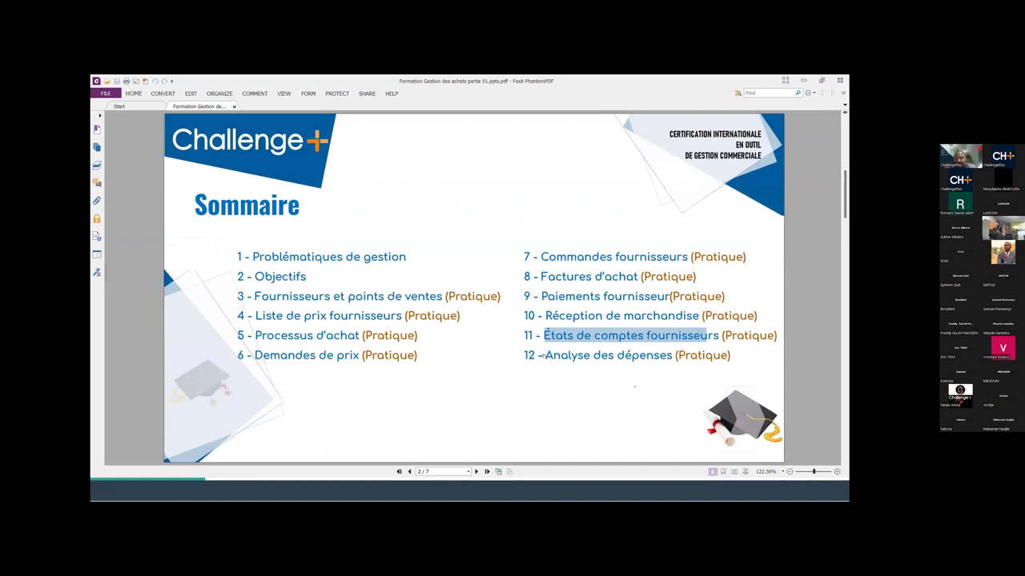
pyautogui.moveTo(545, 356); pyautogui.dragTo(671, 356)
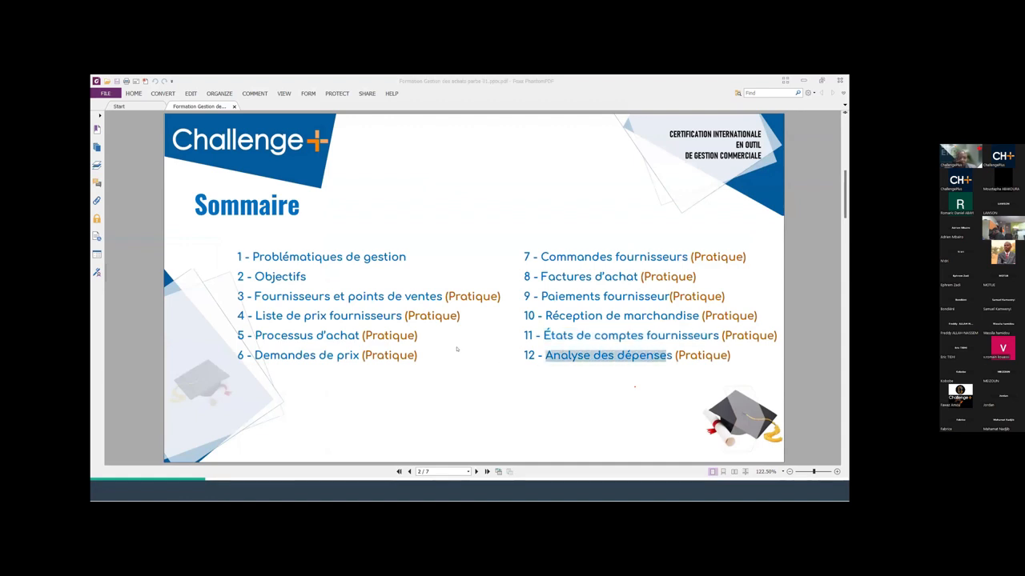
pyautogui.hotkey('alt', 'Tab')
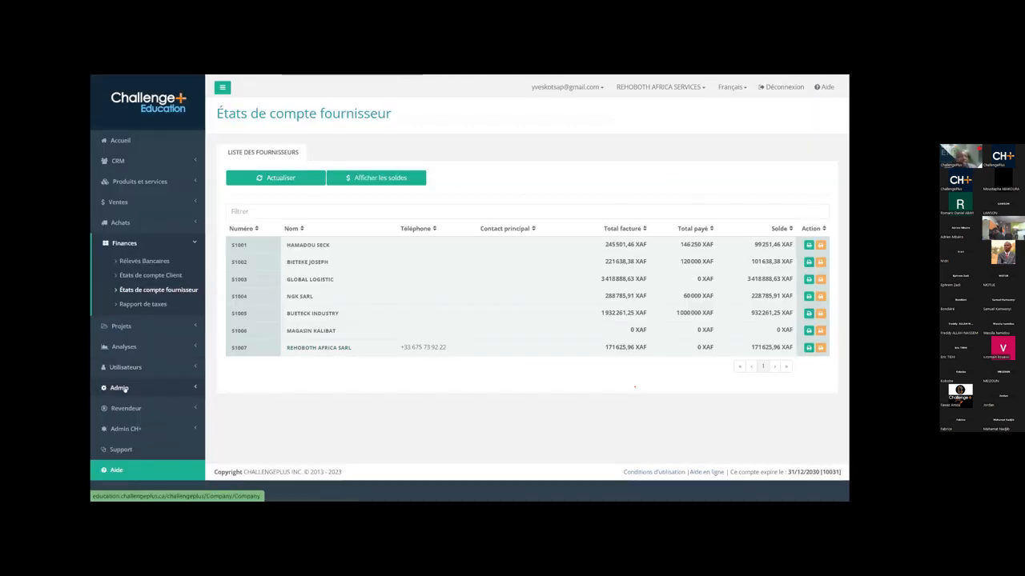
pyautogui.click(124, 347)
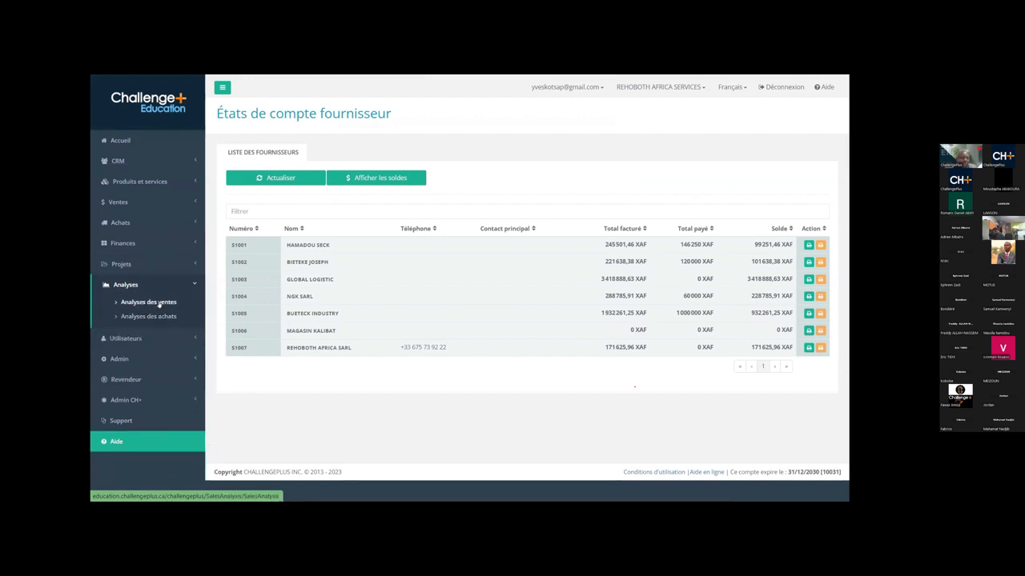
pyautogui.click(163, 317)
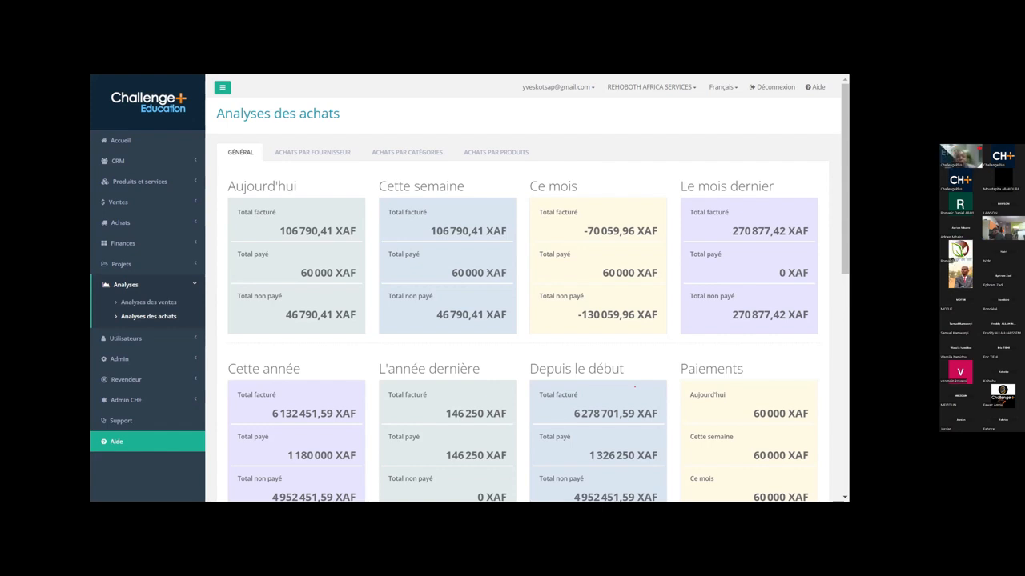
# - Examine the invoiced, paid and unpaid purchase totals for today and this week in the general analysis
pyautogui.moveTo(300, 186); pyautogui.dragTo(208, 197)
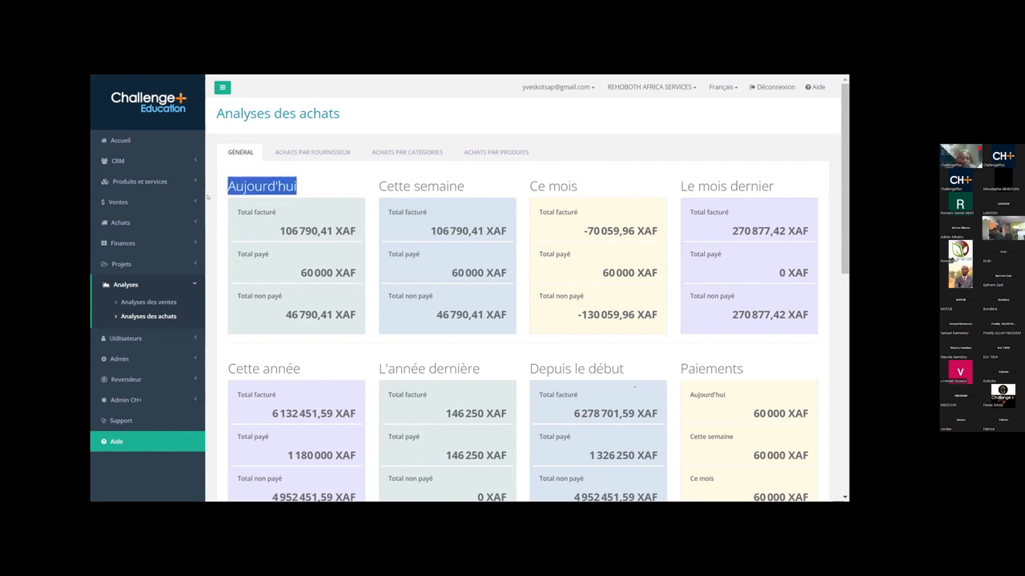
pyautogui.click(211, 197)
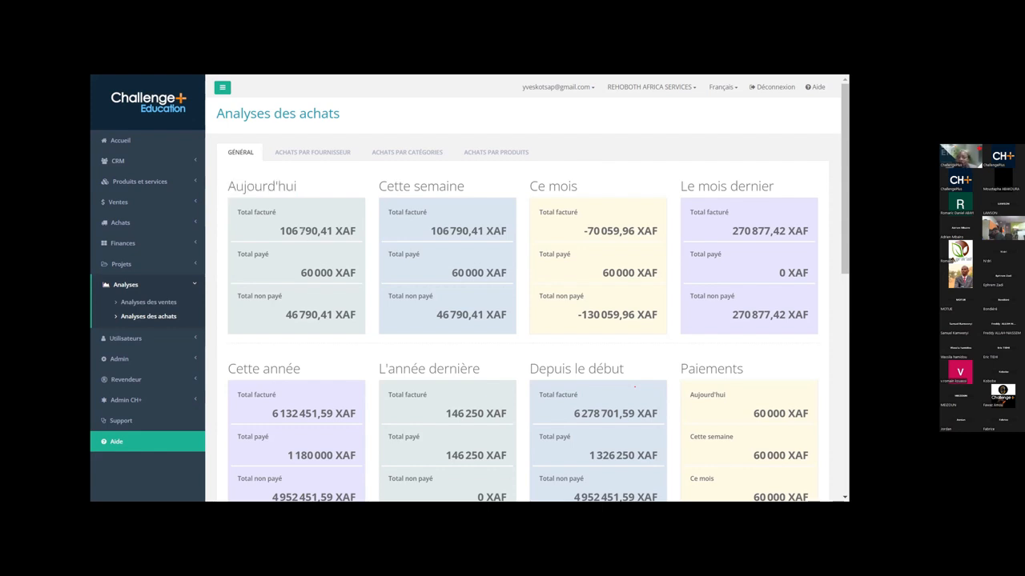
pyautogui.doubleClick(301, 232)
pyautogui.click(317, 289)
pyautogui.doubleClick(316, 273)
pyautogui.doubleClick(304, 314)
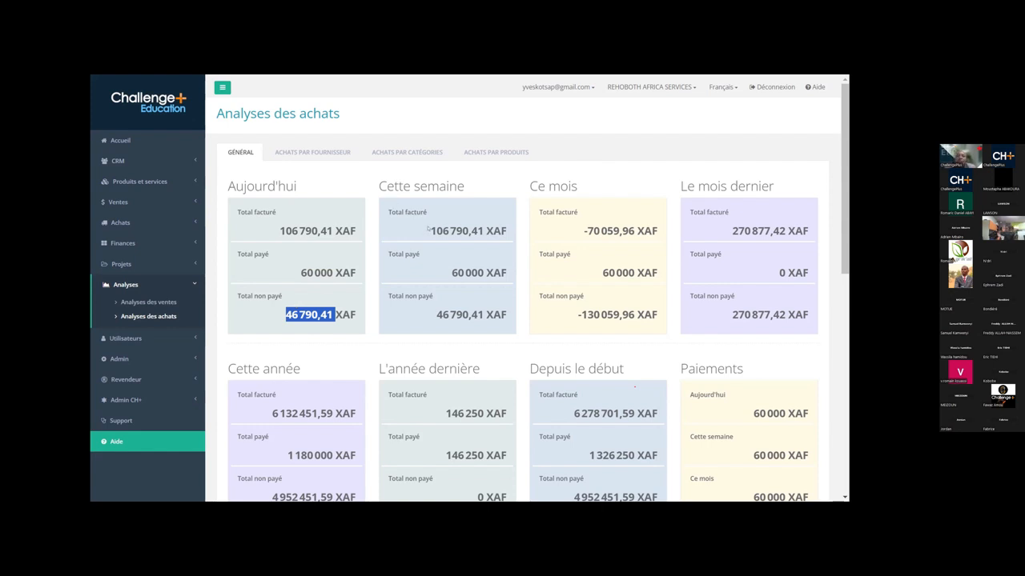
pyautogui.moveTo(431, 231); pyautogui.dragTo(523, 267)
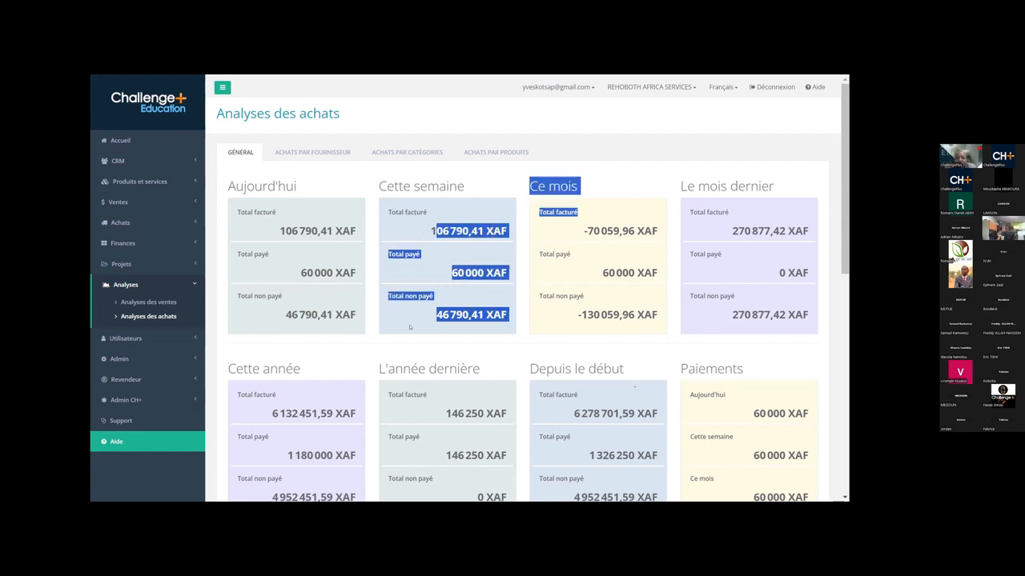
pyautogui.moveTo(436, 315); pyautogui.dragTo(502, 315)
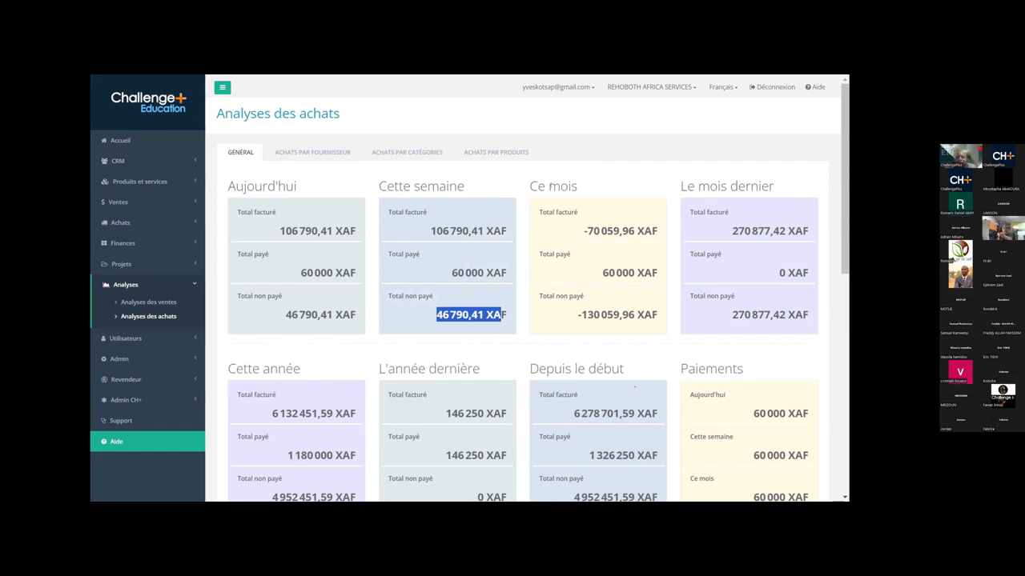
# - Review the monthly, yearly and since-the-beginning purchase totals, including the overall unpaid amount
pyautogui.moveTo(578, 187); pyautogui.dragTo(522, 186)
pyautogui.moveTo(775, 186); pyautogui.dragTo(697, 186)
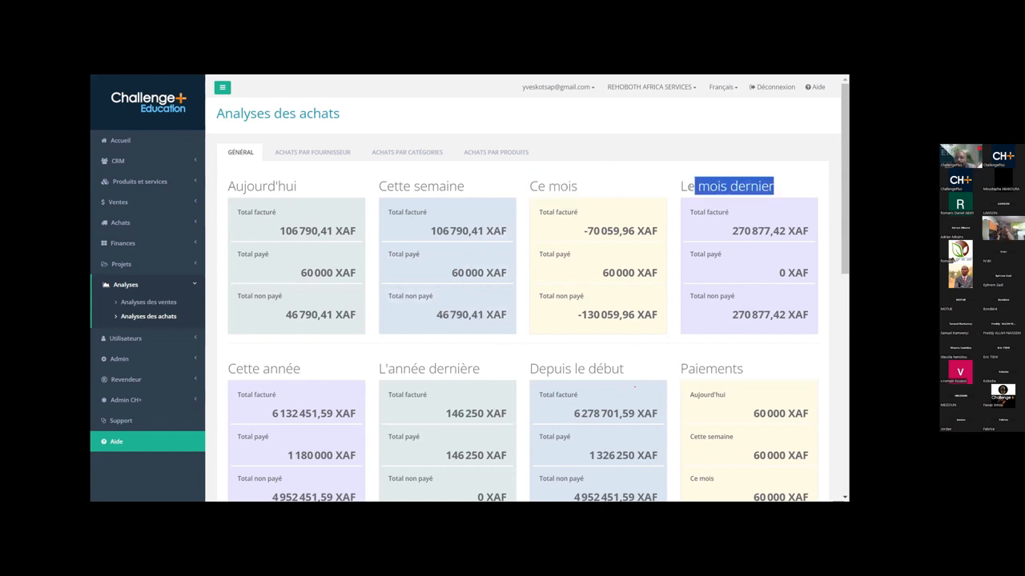
pyautogui.scroll(-1, 638, 250)
pyautogui.scroll(-1, 638, 250)
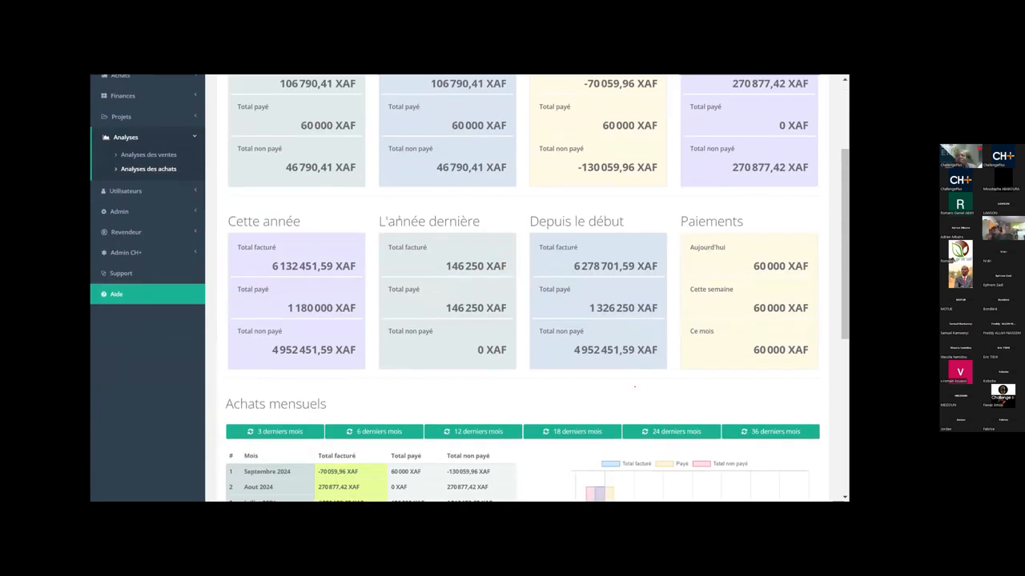
pyautogui.moveTo(630, 222); pyautogui.dragTo(517, 224)
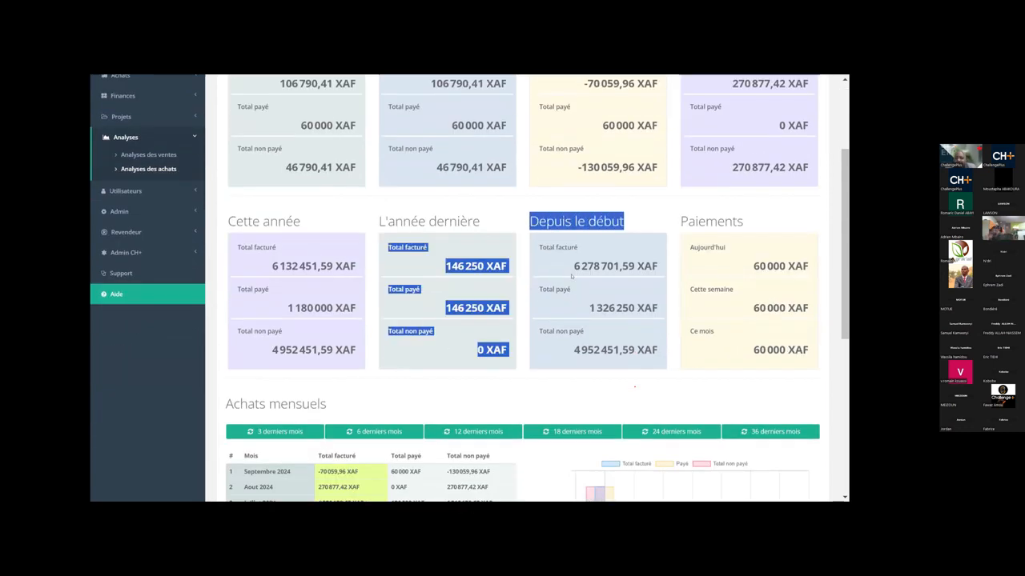
pyautogui.doubleClick(606, 350)
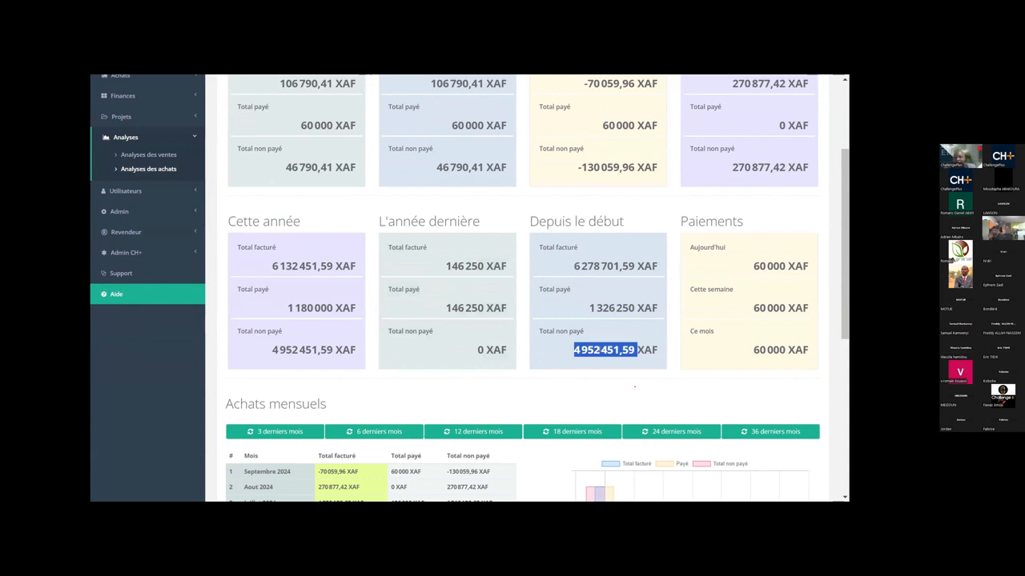
# - Display the monthly purchases for the last 6 months and for the last 12 months
pyautogui.scroll(-2, 570, 247)
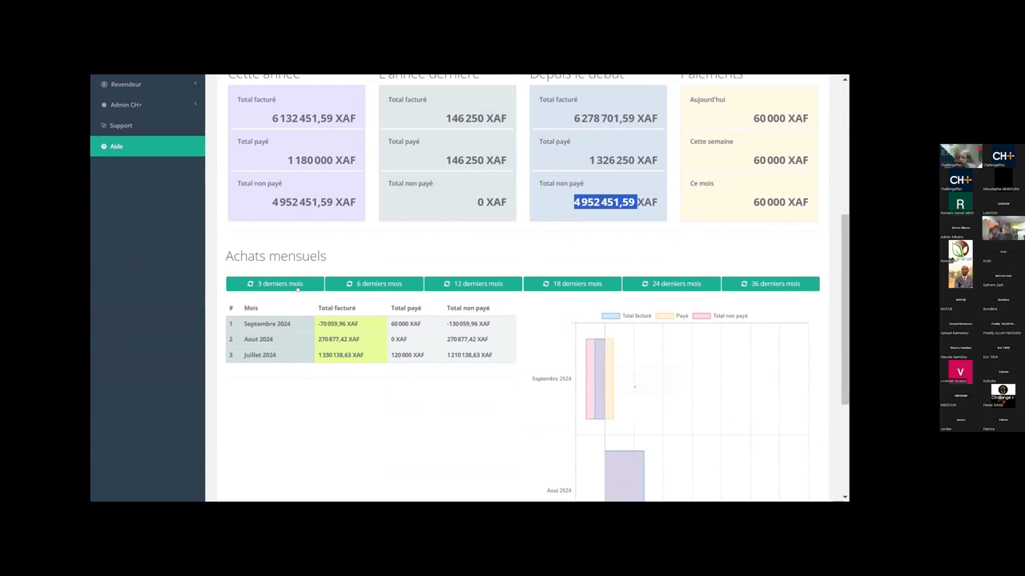
pyautogui.moveTo(226, 250); pyautogui.dragTo(330, 255)
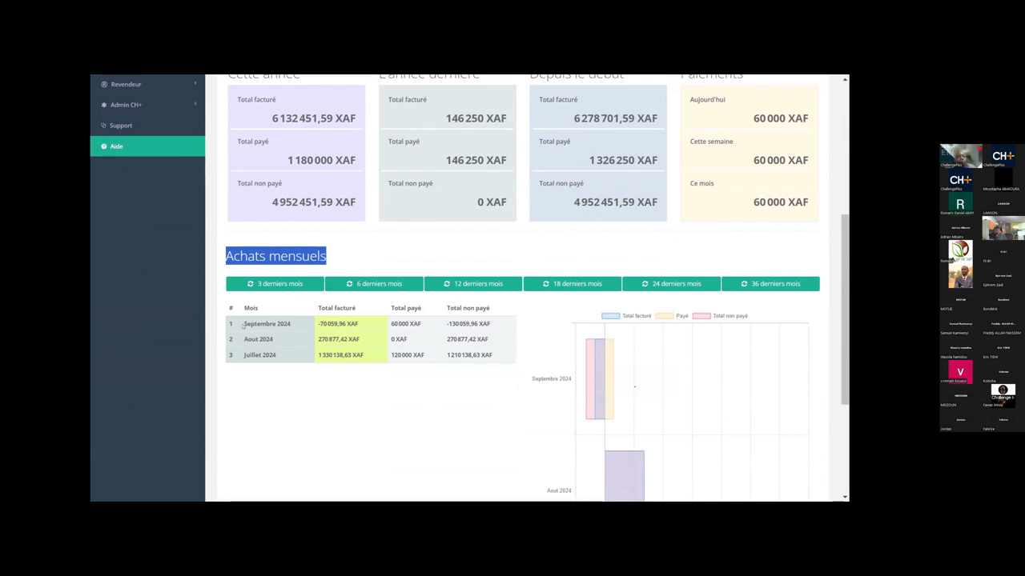
pyautogui.click(372, 284)
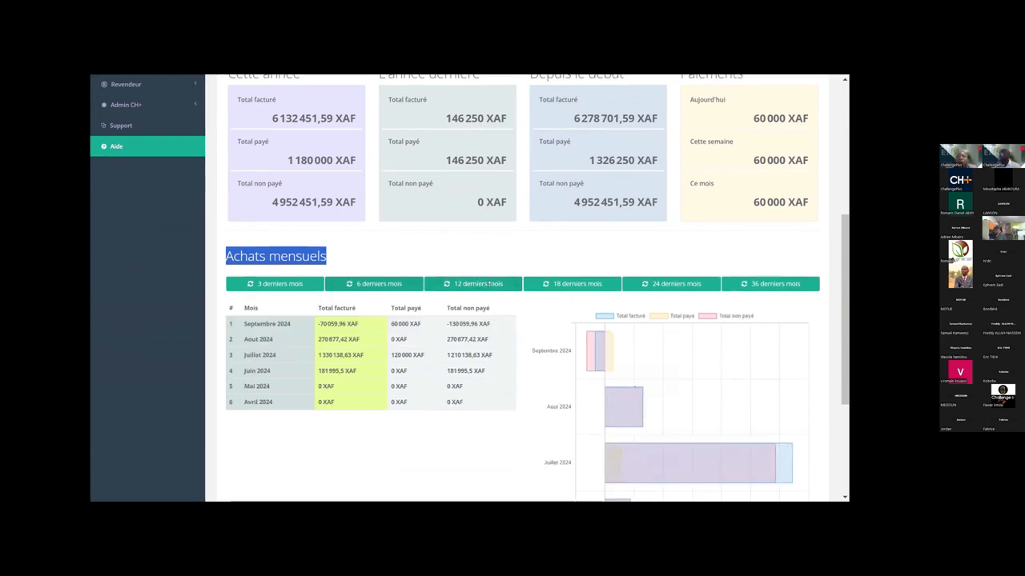
pyautogui.click(478, 284)
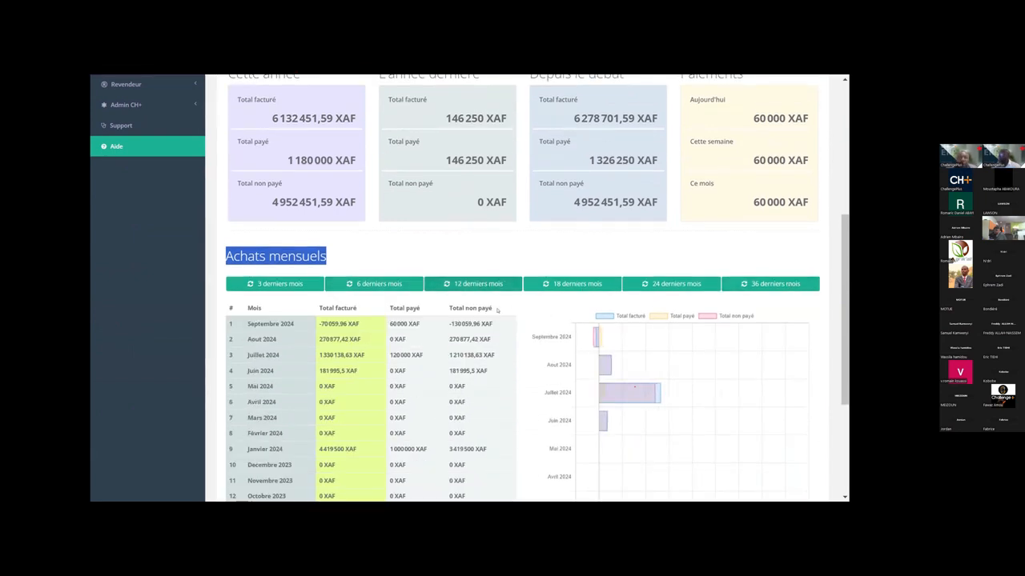
pyautogui.scroll(-1, 359, 331)
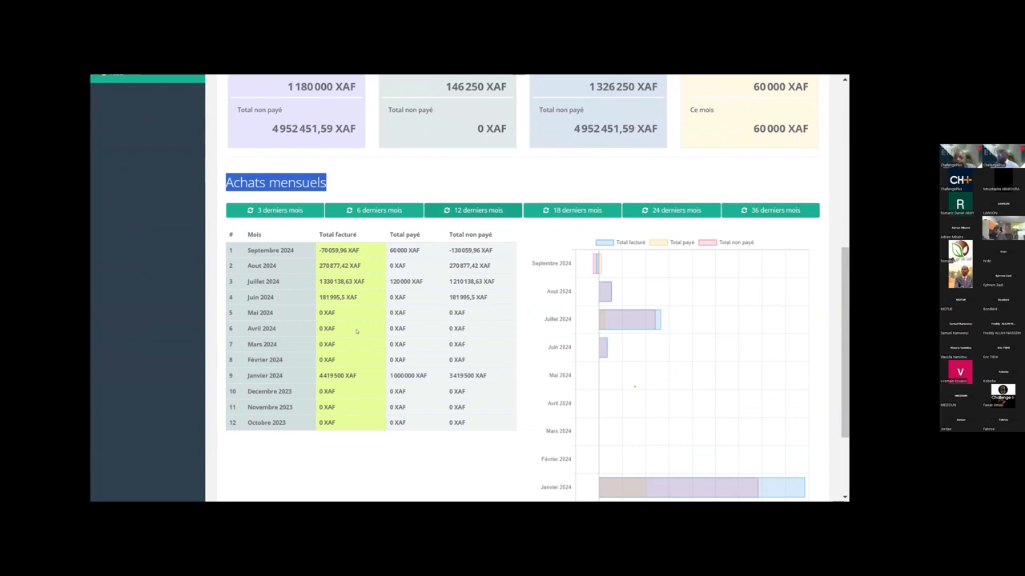
# - View the purchases by supplier, and return to the general analysis to recheck the unpaid total since the beginning
pyautogui.scroll(5, 356, 330)
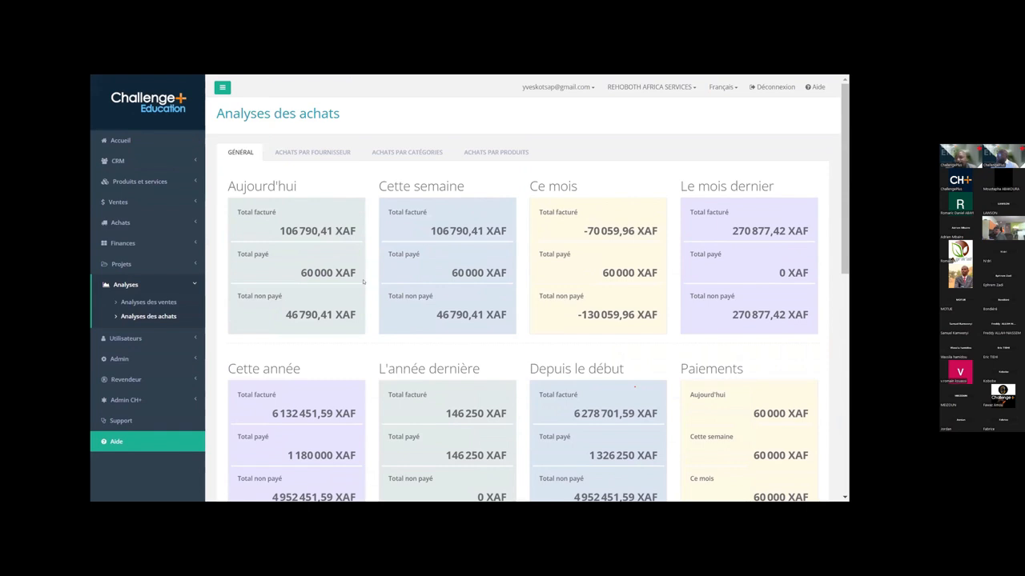
pyautogui.click(324, 157)
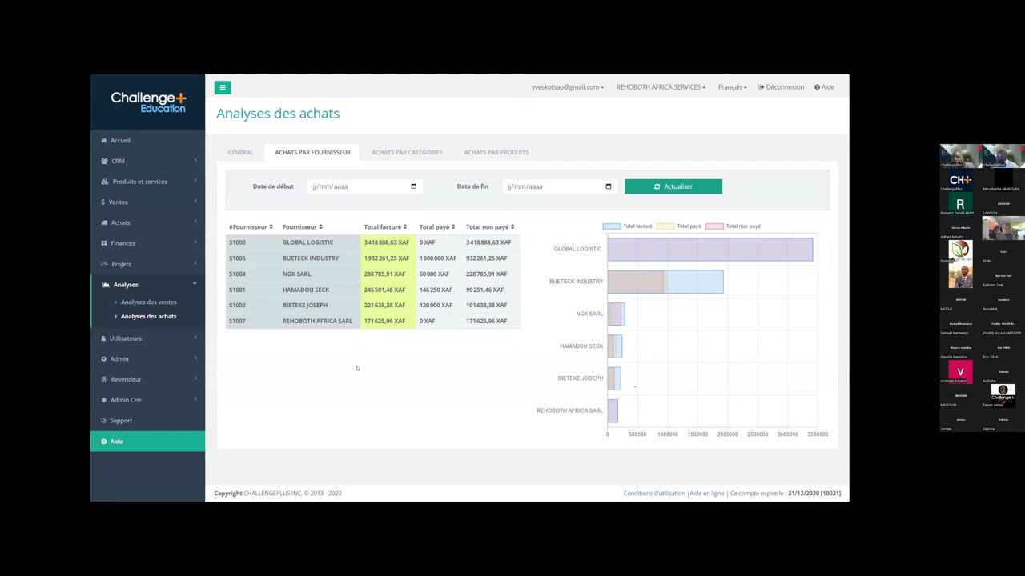
pyautogui.click(240, 152)
pyautogui.scroll(-2, 634, 387)
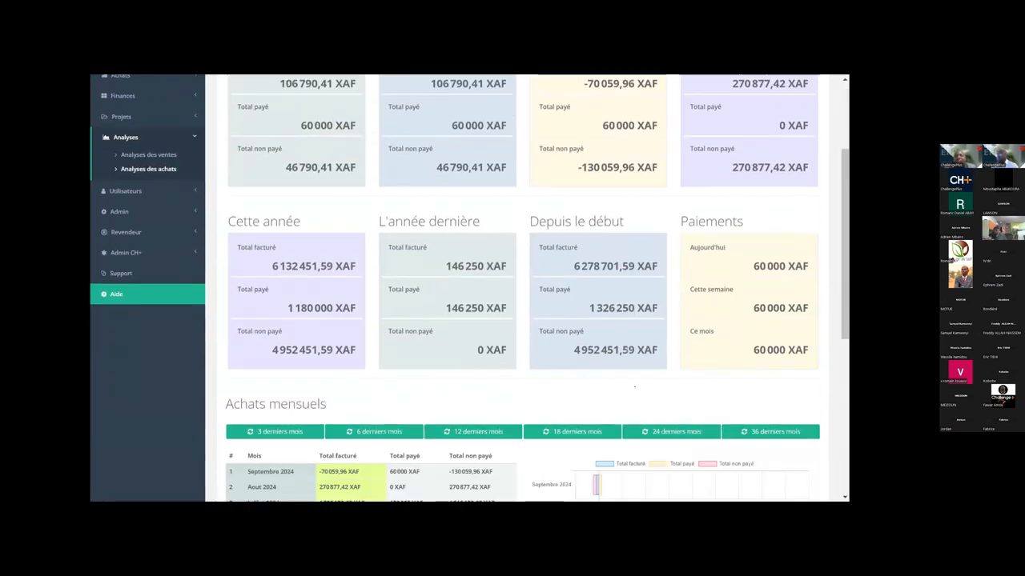
pyautogui.doubleClick(623, 350)
pyautogui.scroll(2, 627, 350)
pyautogui.scroll(-3, 586, 344)
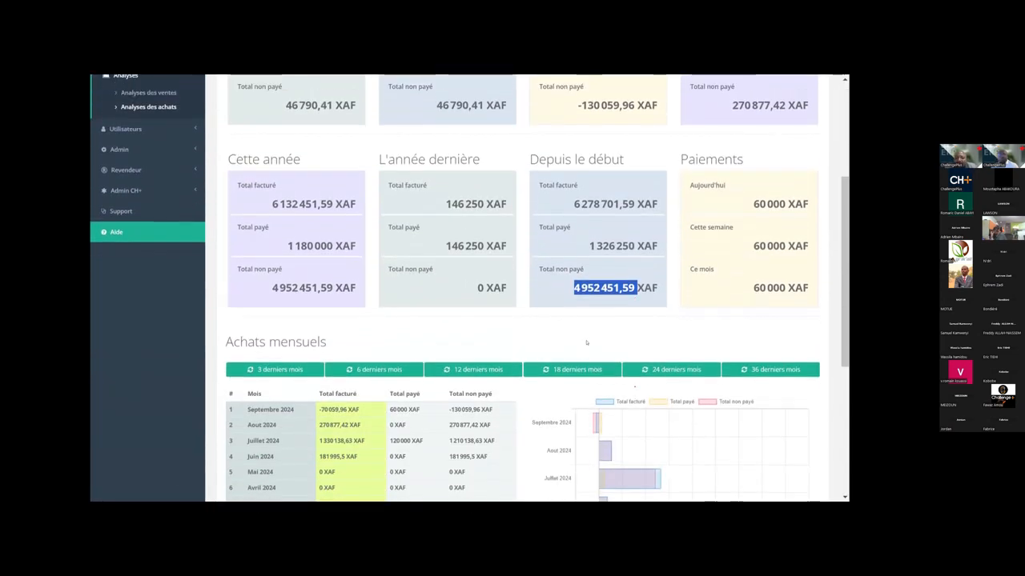
pyautogui.scroll(3, 565, 324)
pyautogui.scroll(1, 565, 324)
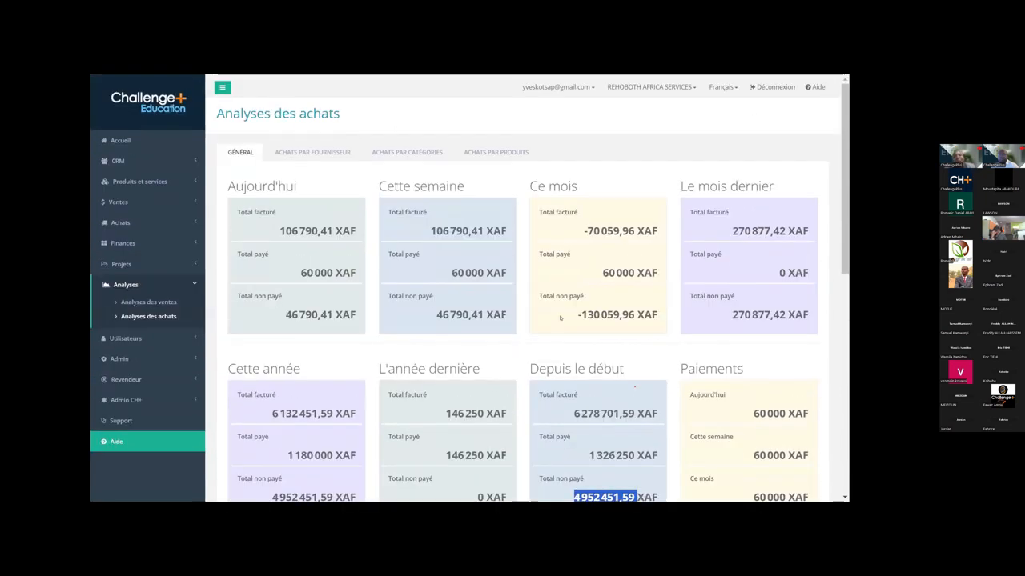
# - Compare the suppliers' invoiced, paid and unpaid totals in the table and chart of purchases by supplier
pyautogui.click(327, 152)
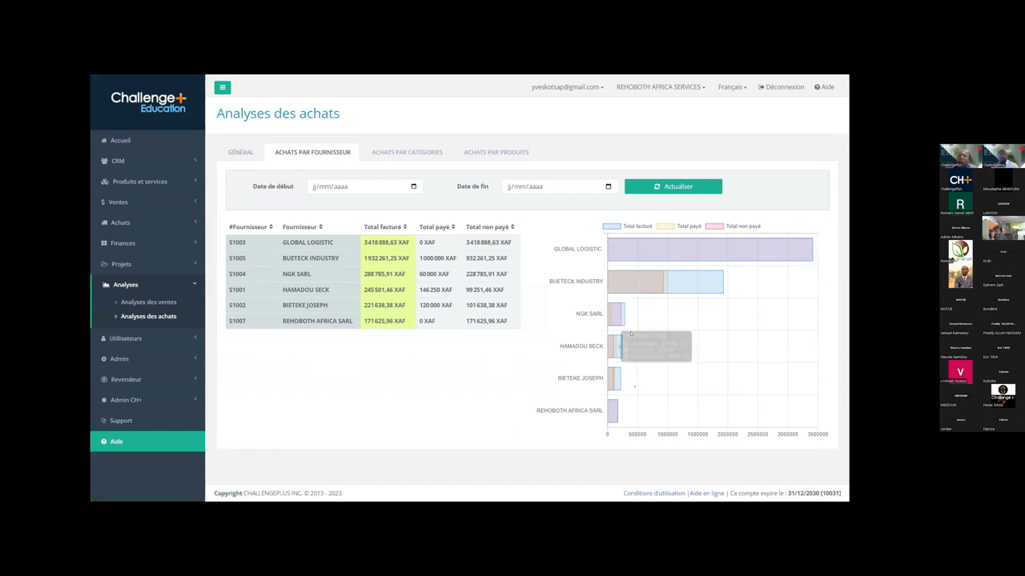
pyautogui.moveTo(669, 254)
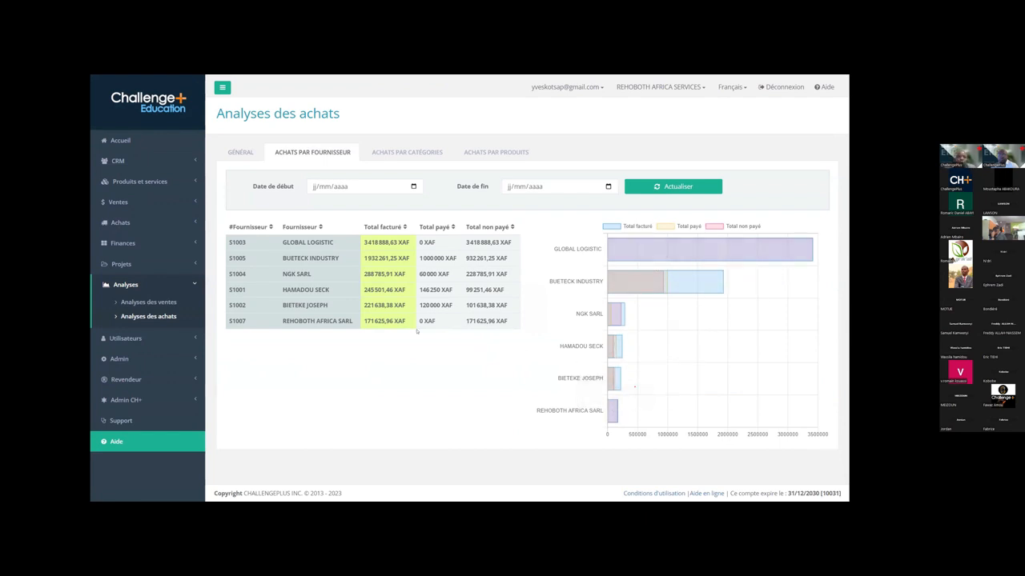
# - View the purchases by expense category, and refresh the analysis of purchases by product
pyautogui.click(420, 151)
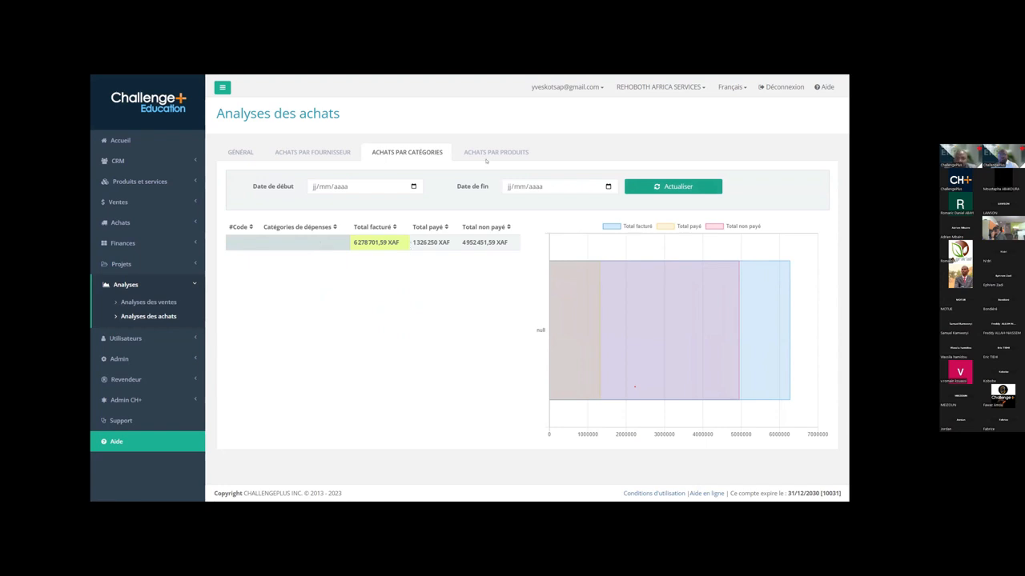
pyautogui.click(492, 153)
pyautogui.click(686, 187)
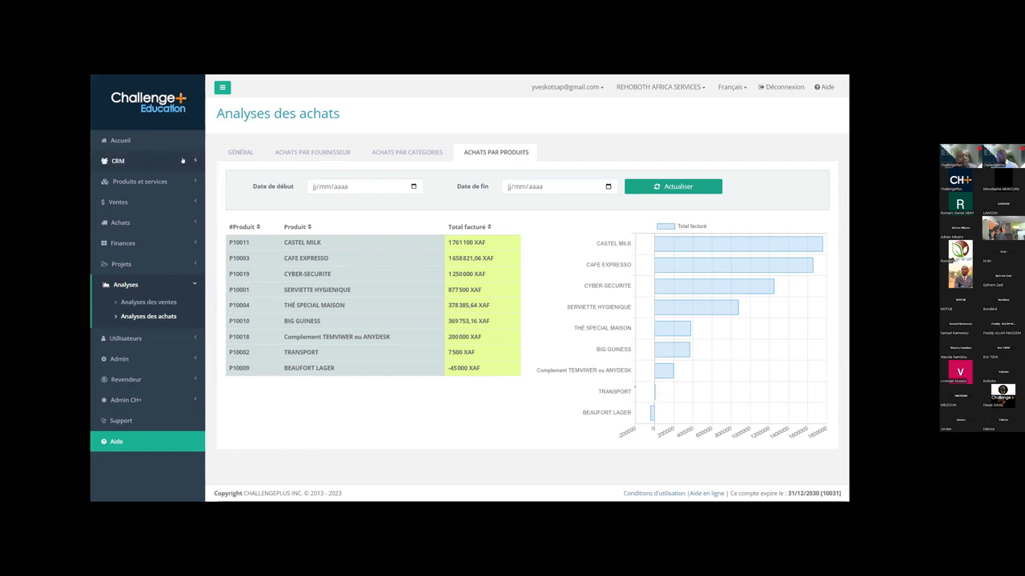
# - Return to the home dashboard and review the entries of the purchasing module
pyautogui.click(120, 140)
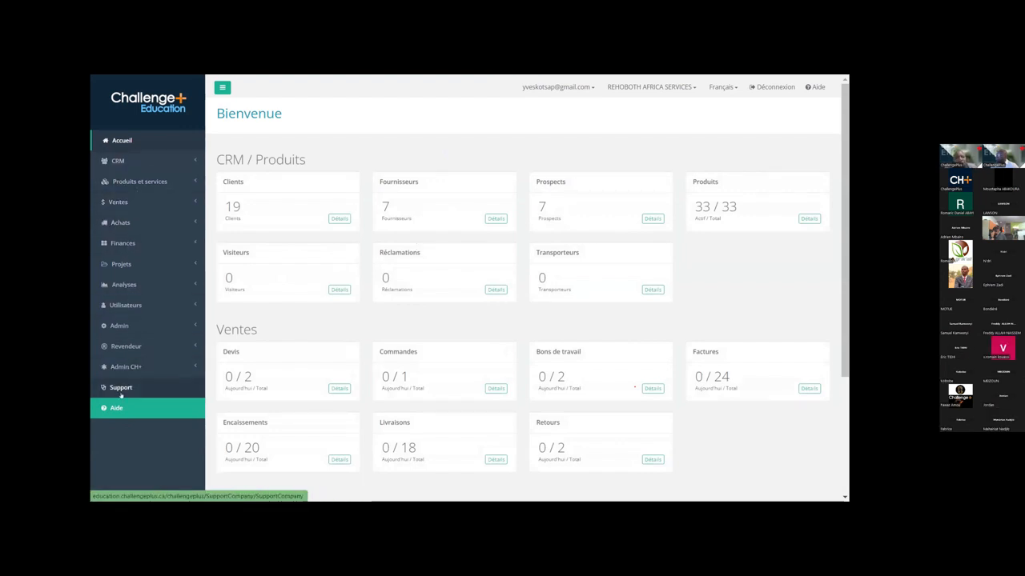
pyautogui.click(137, 225)
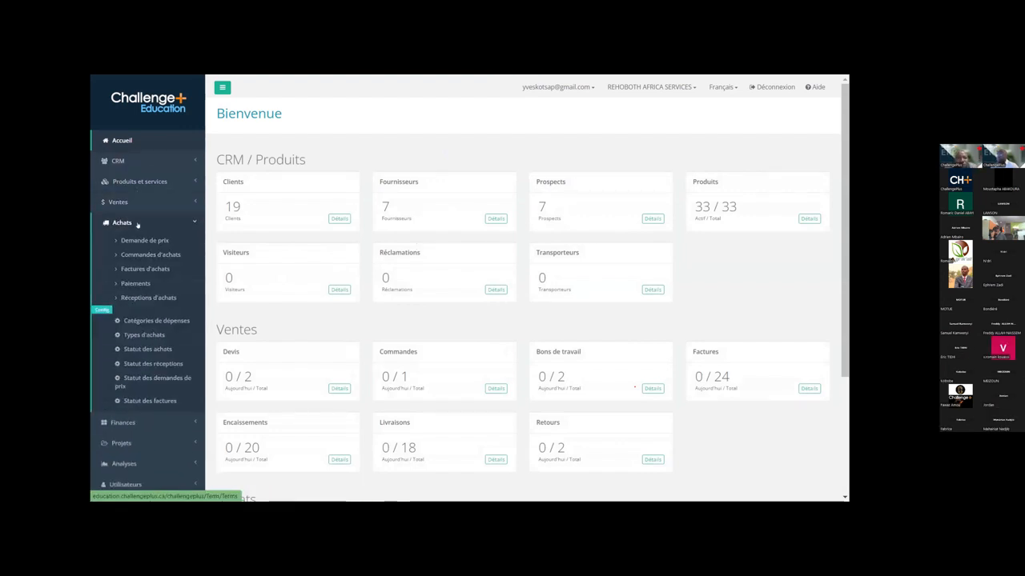
pyautogui.click(137, 225)
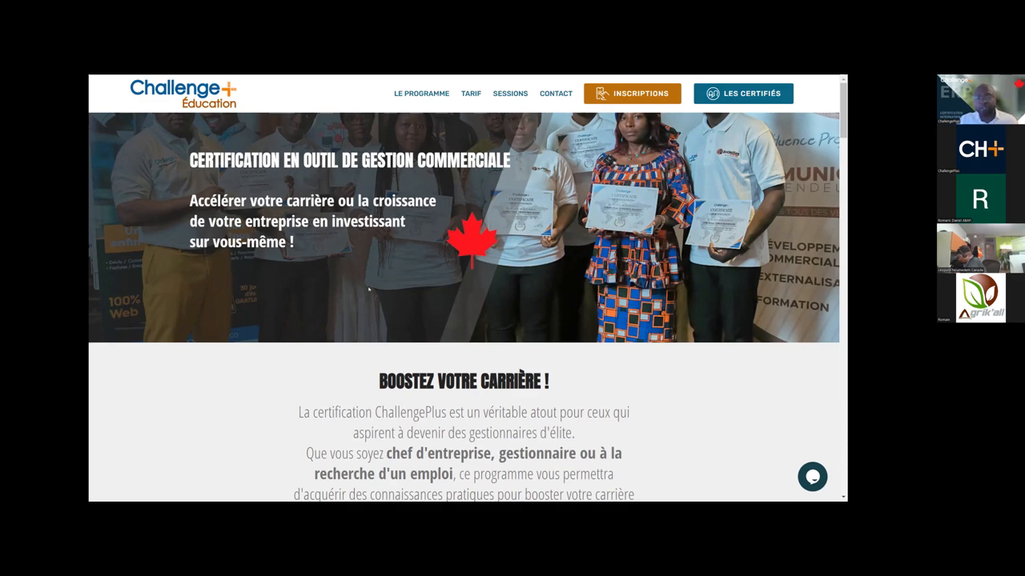
# - Review the certification site's home page, examining the training content by module and the pricing section
pyautogui.scroll(-5, 370, 289)
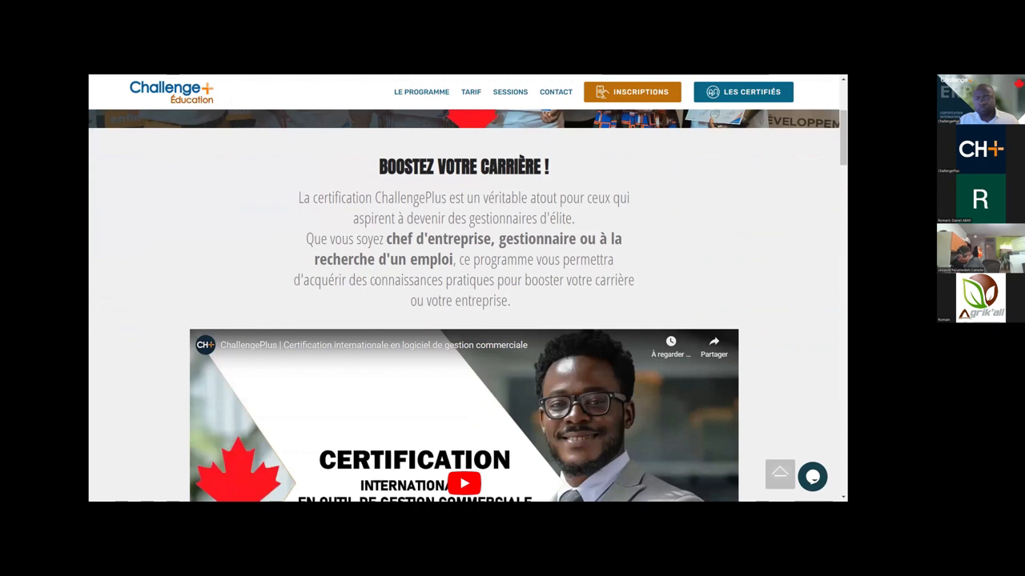
pyautogui.scroll(-5, 378, 293)
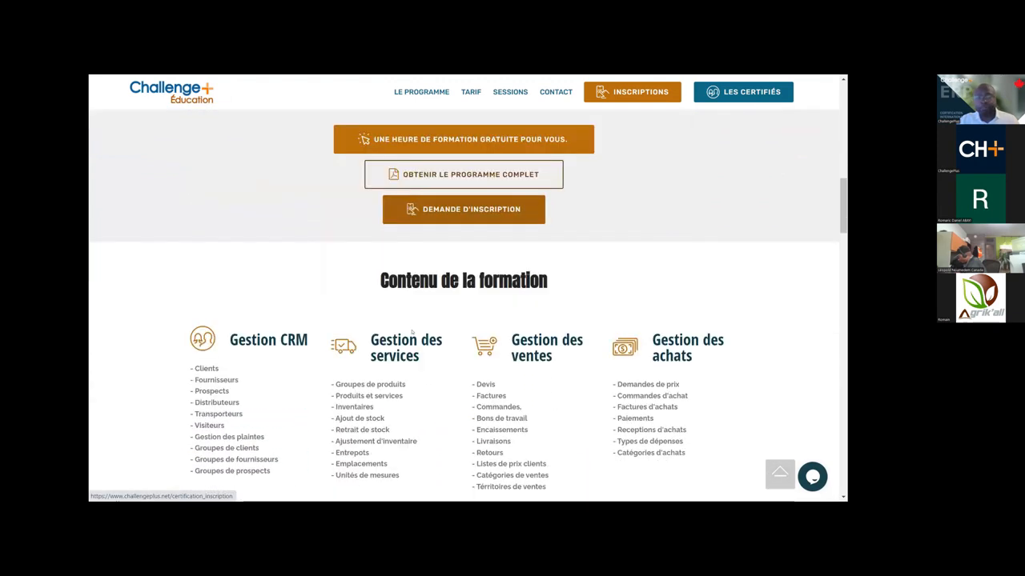
pyautogui.scroll(-1, 407, 338)
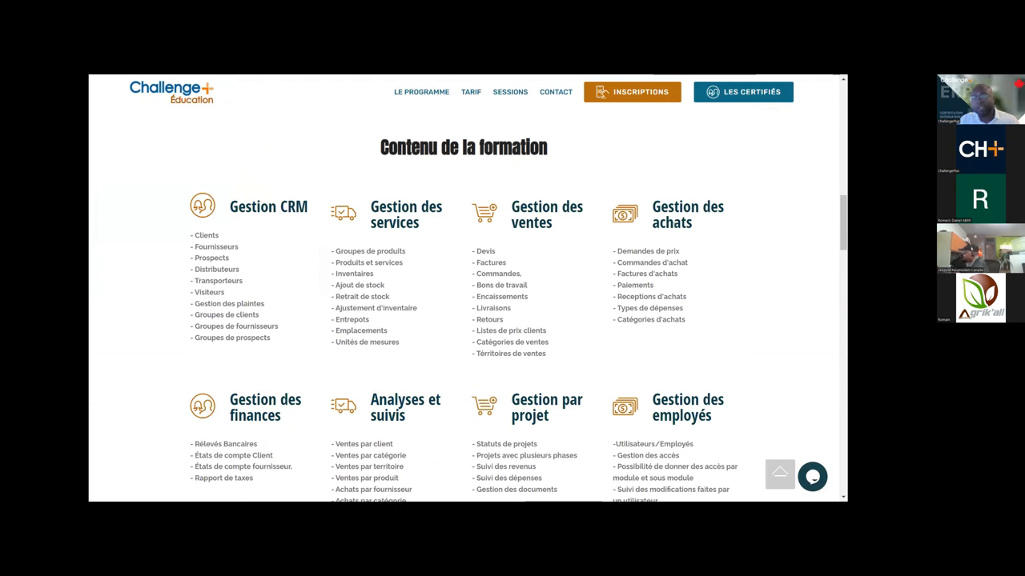
pyautogui.scroll(-1, 577, 268)
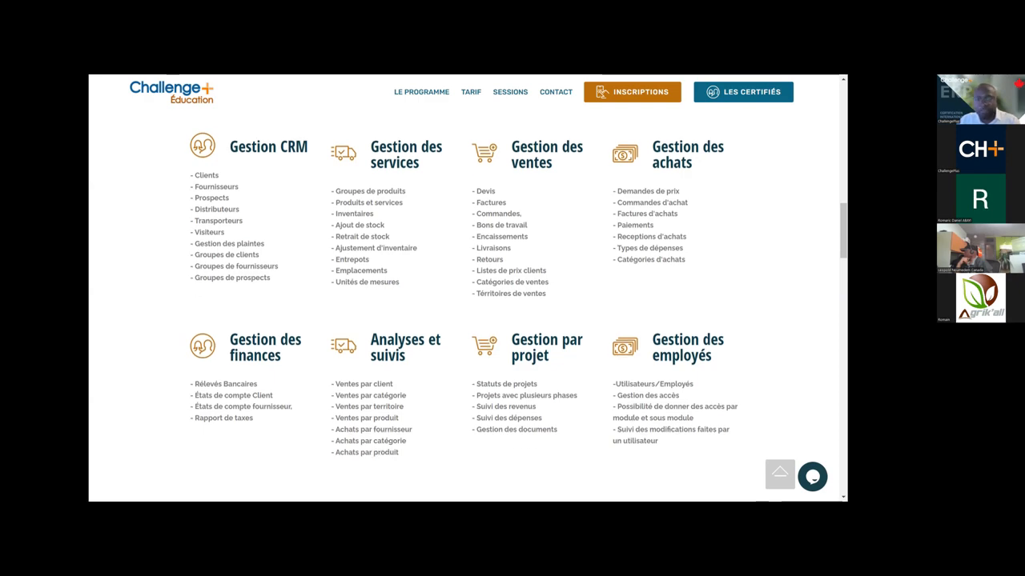
pyautogui.scroll(-15, 695, 464)
pyautogui.scroll(3, 696, 465)
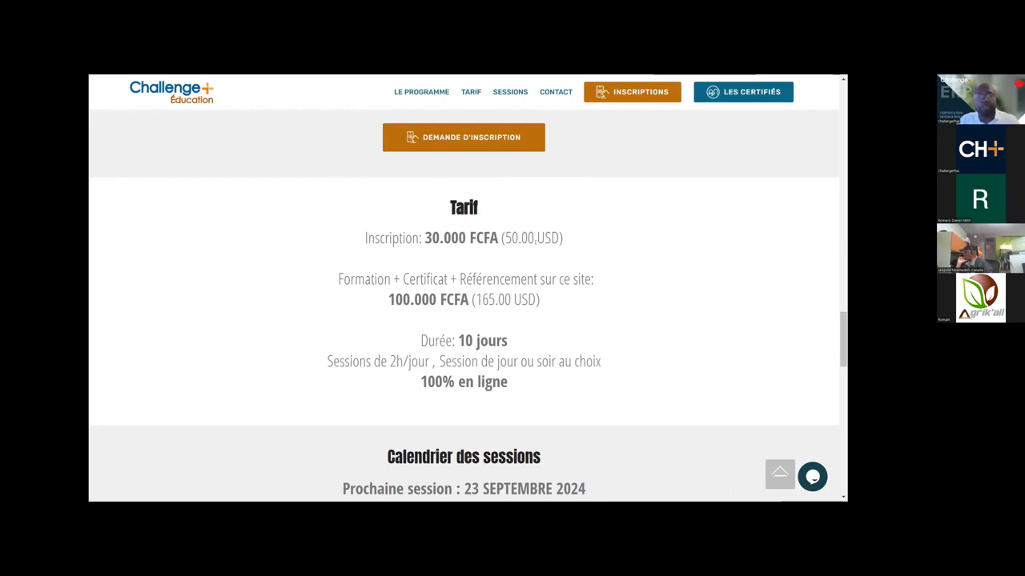
# - Open the directory of certified people and look through its list of names, categories, certification dates and countries
pyautogui.click(745, 95)
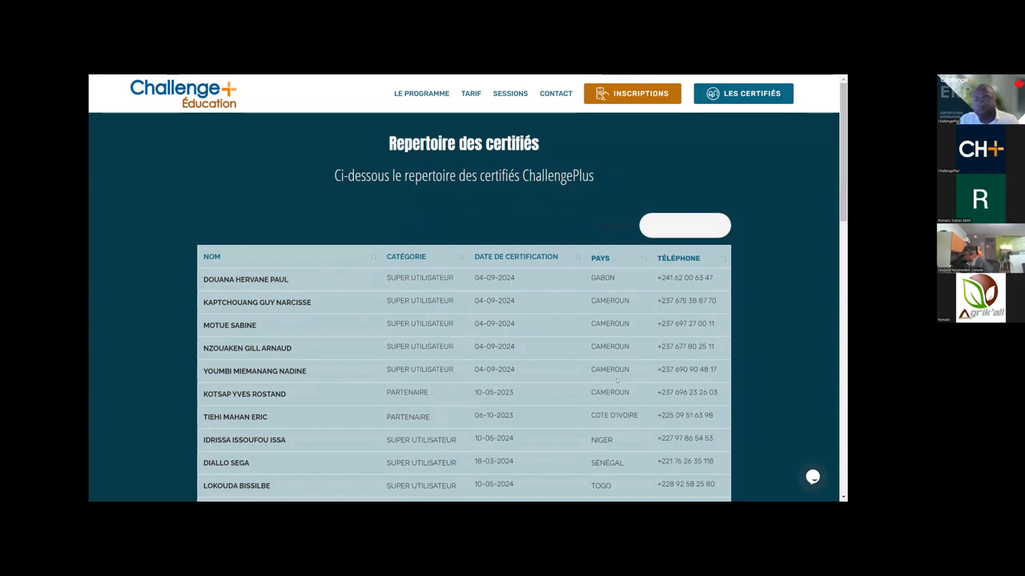
pyautogui.scroll(-1, 612, 396)
pyautogui.scroll(-4, 611, 396)
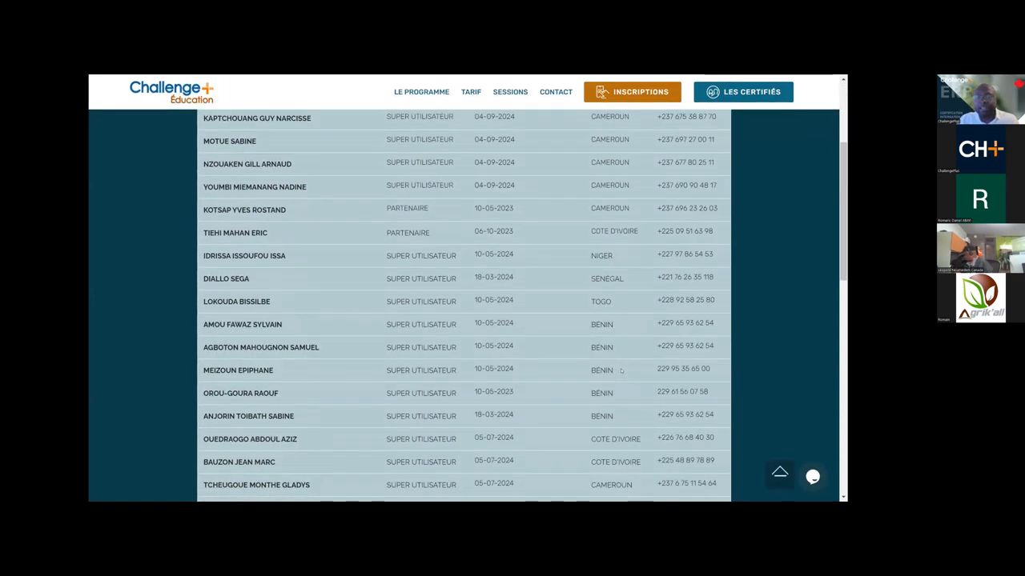
pyautogui.scroll(5, 617, 370)
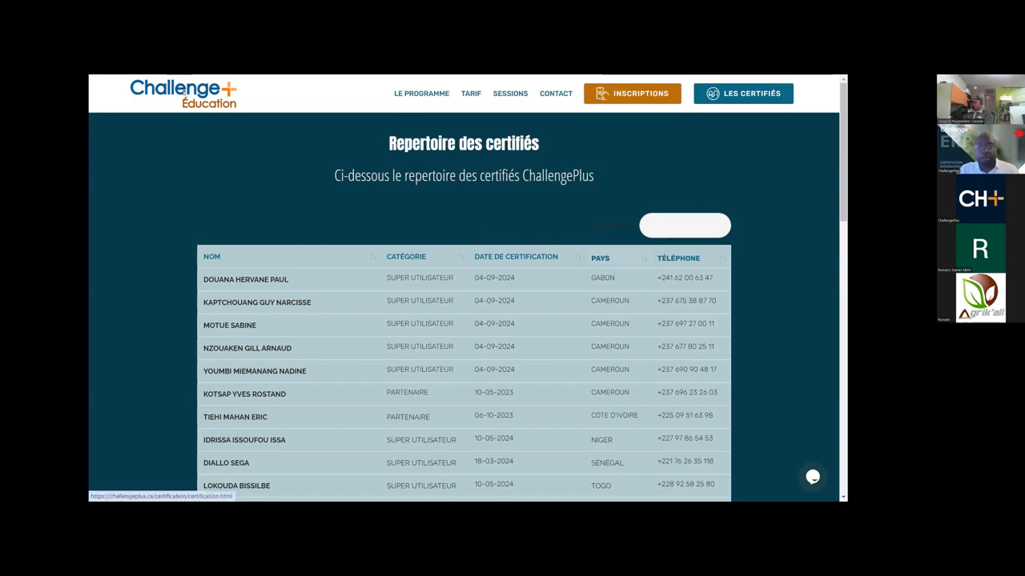
# - Return to the certification site's home page and go back to the section on registration and training fees
pyautogui.click(137, 94)
pyautogui.scroll(-10, 413, 264)
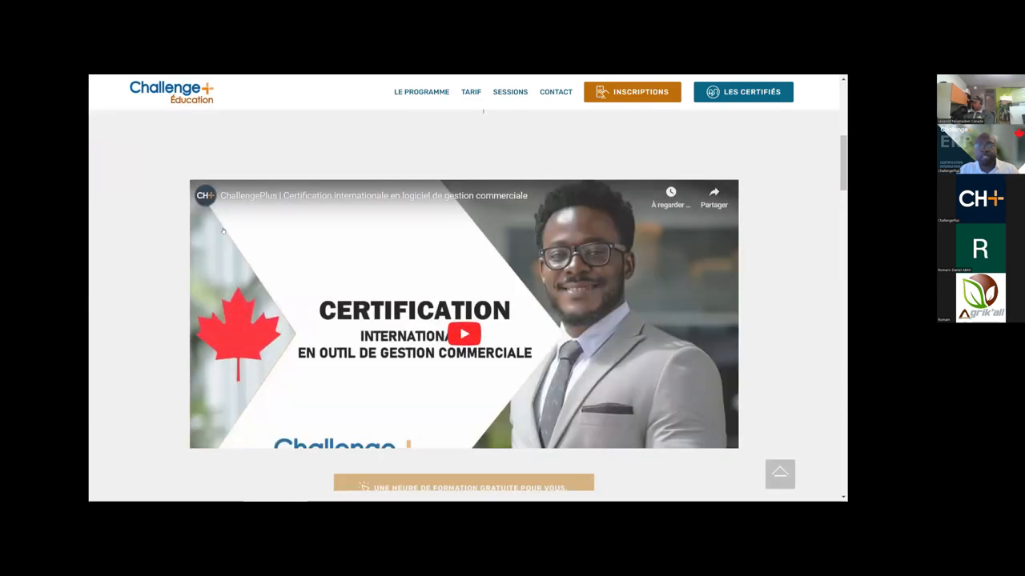
pyautogui.scroll(-10, 199, 224)
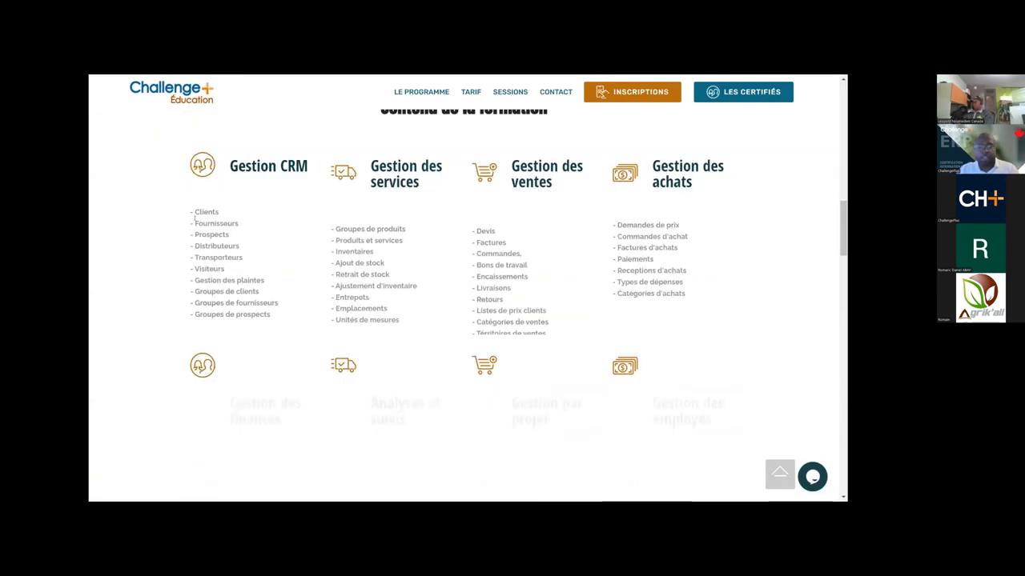
pyautogui.scroll(-10, 208, 224)
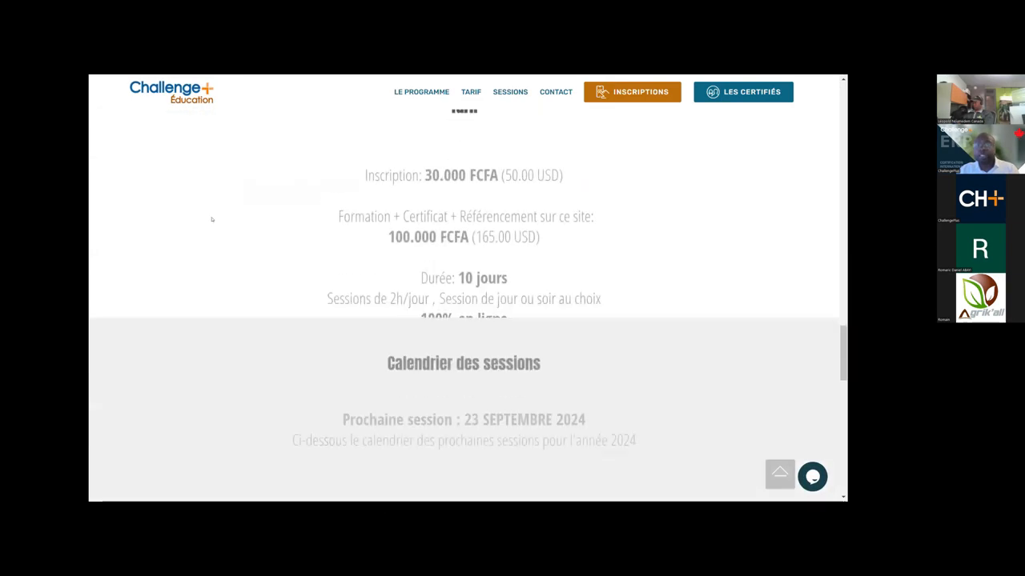
pyautogui.scroll(3, 216, 226)
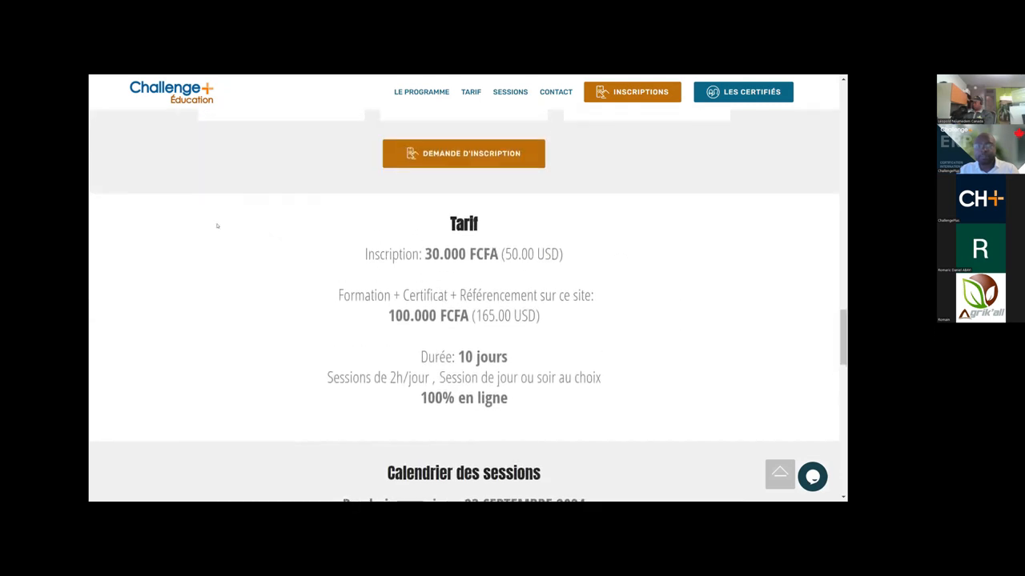